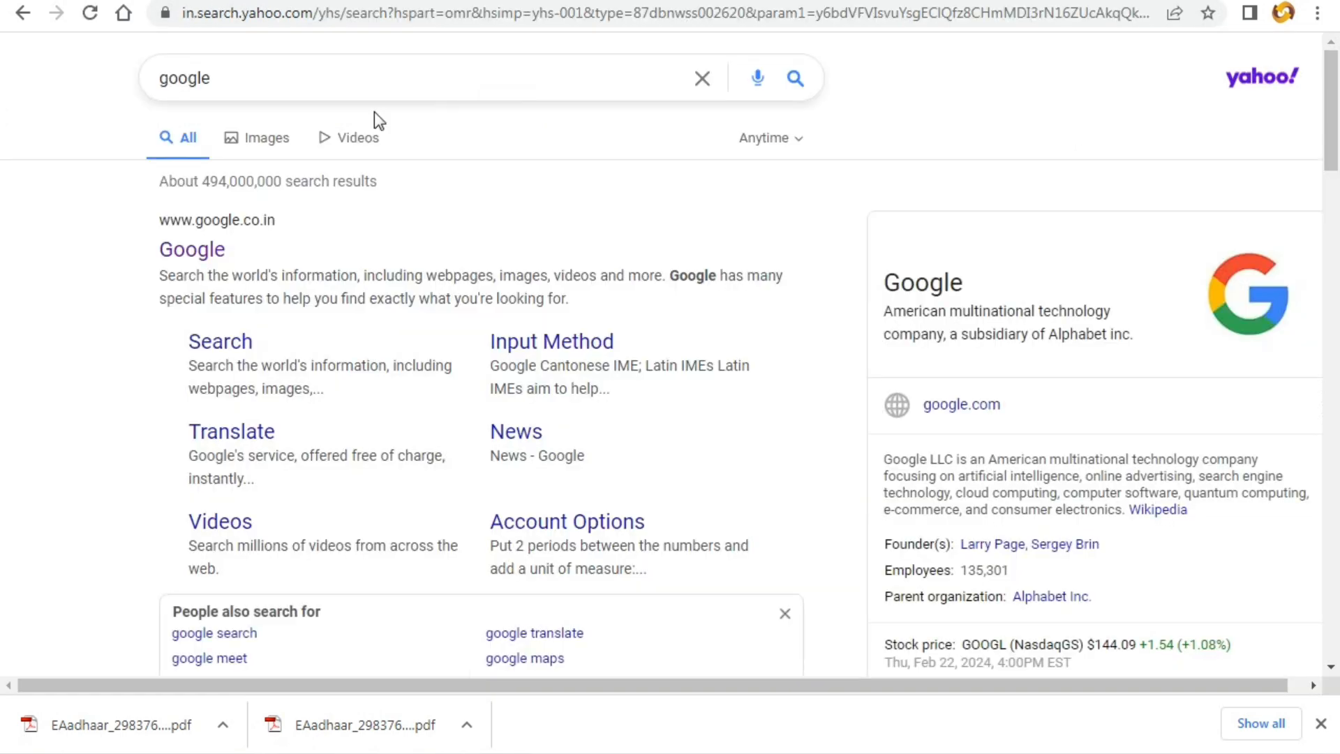
- Scroll through the Yahoo search results for 'google'
scroll(196, 304, down, 1)
scroll(195, 305, up, 1)
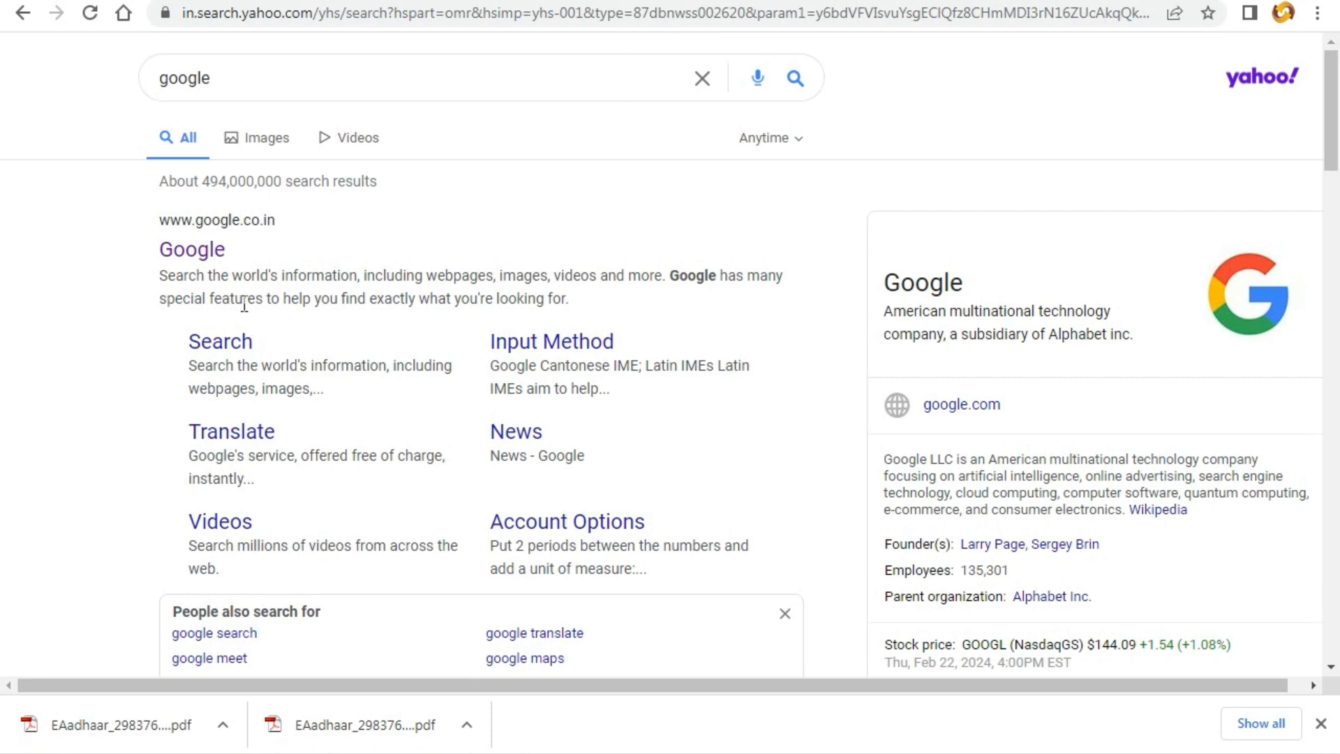
- Open Google and search for 'food odisha' using the top suggestion
click(210, 252)
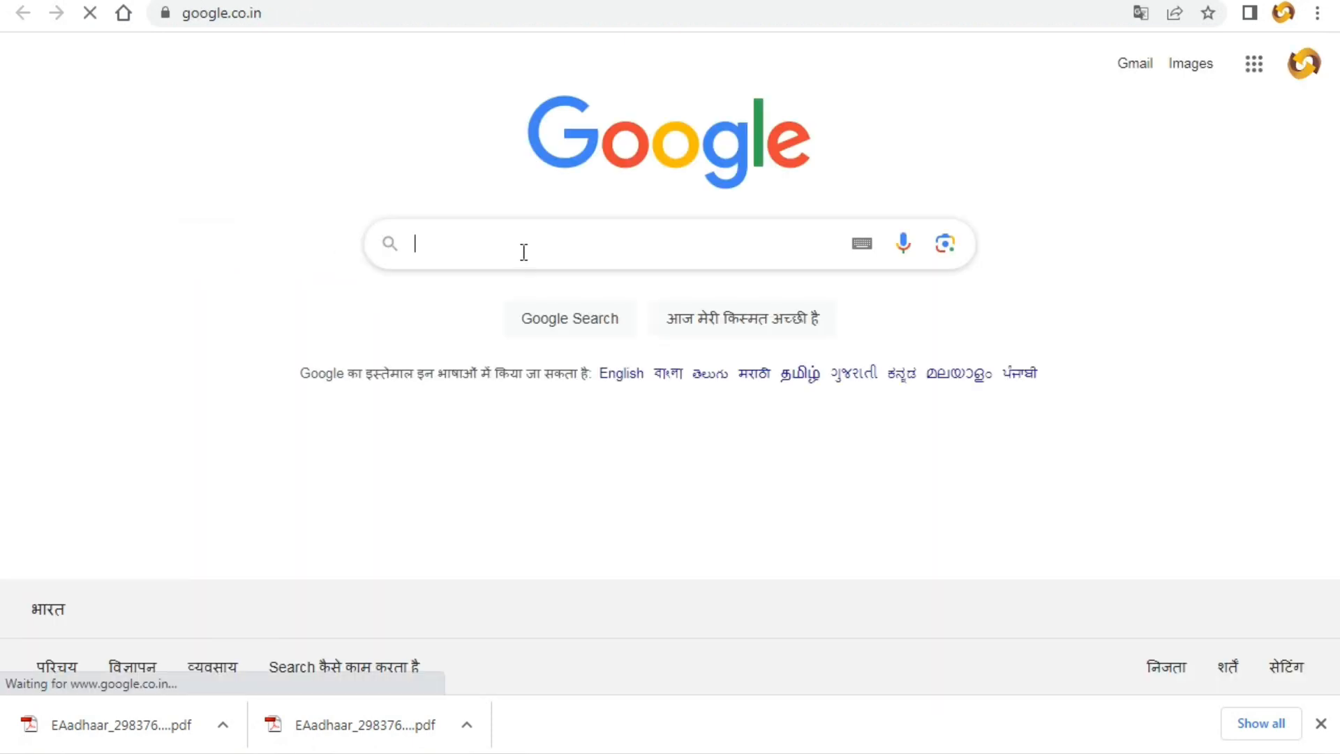
text(foo)
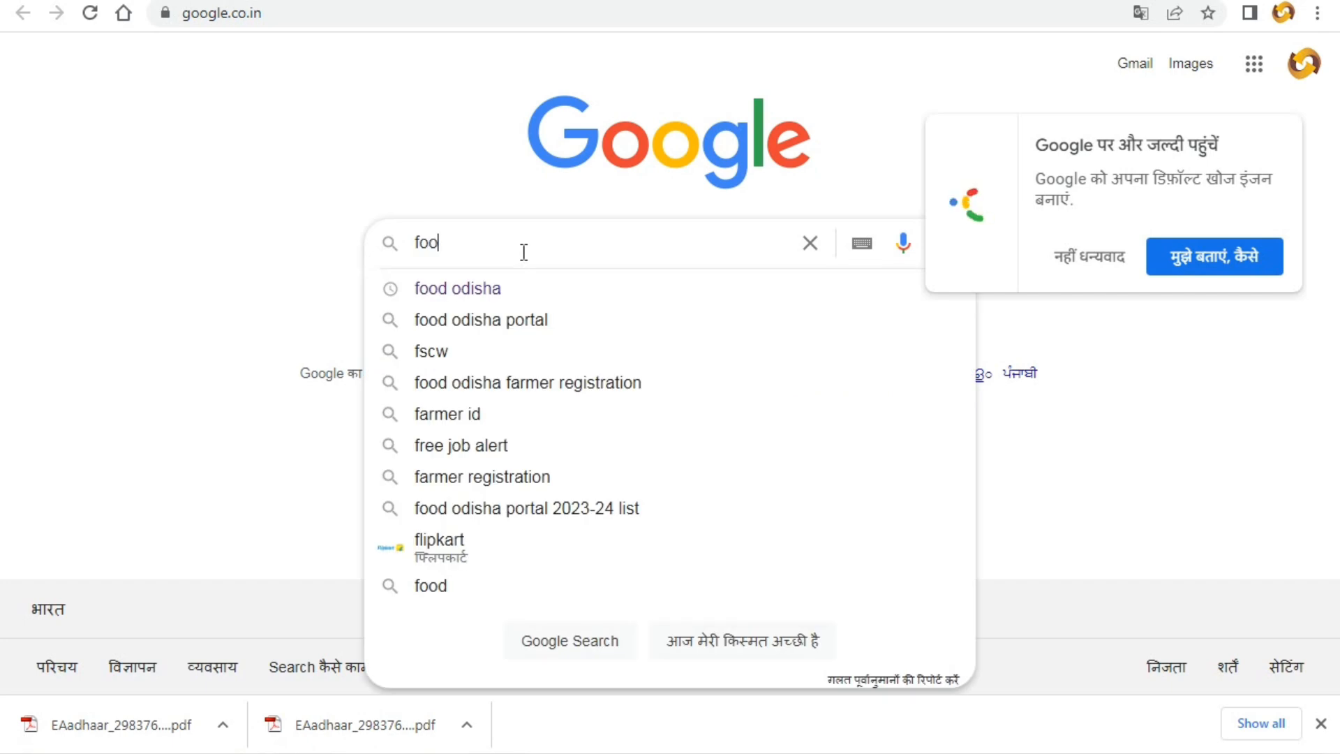
text(d)
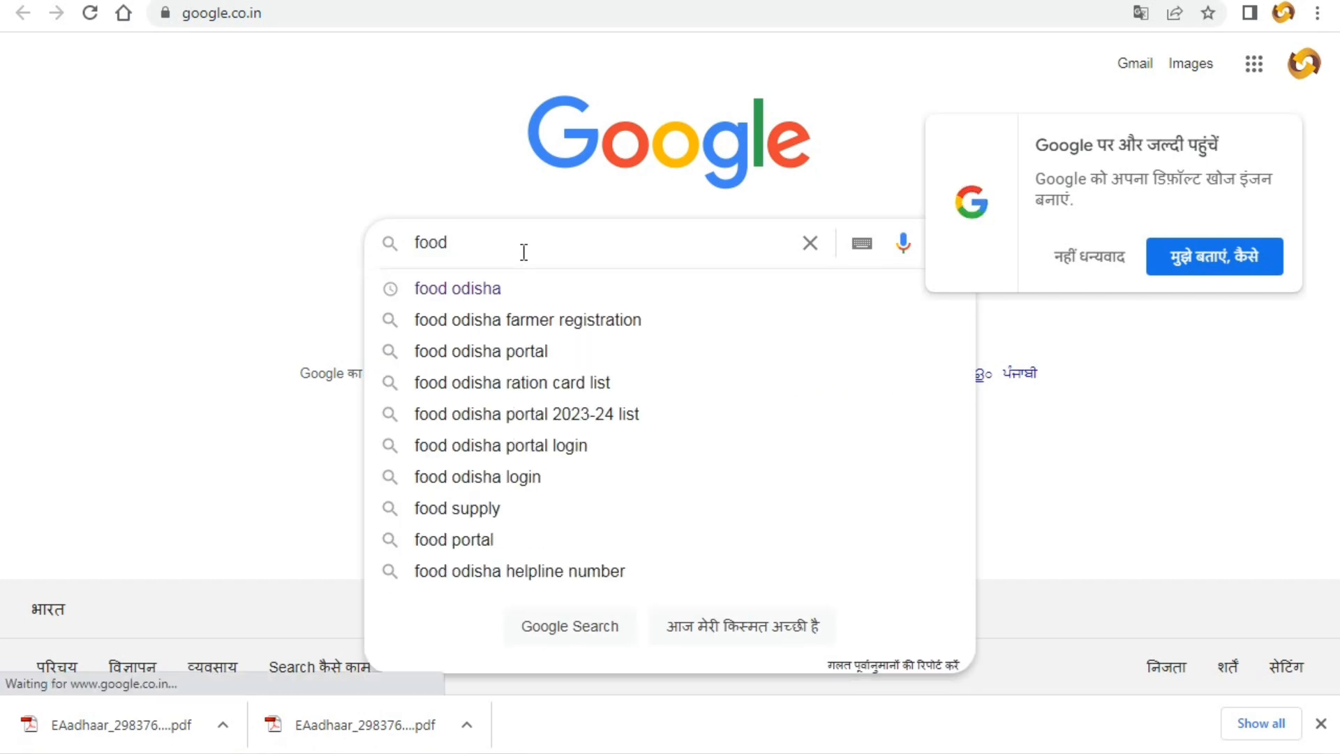
text( odisha)
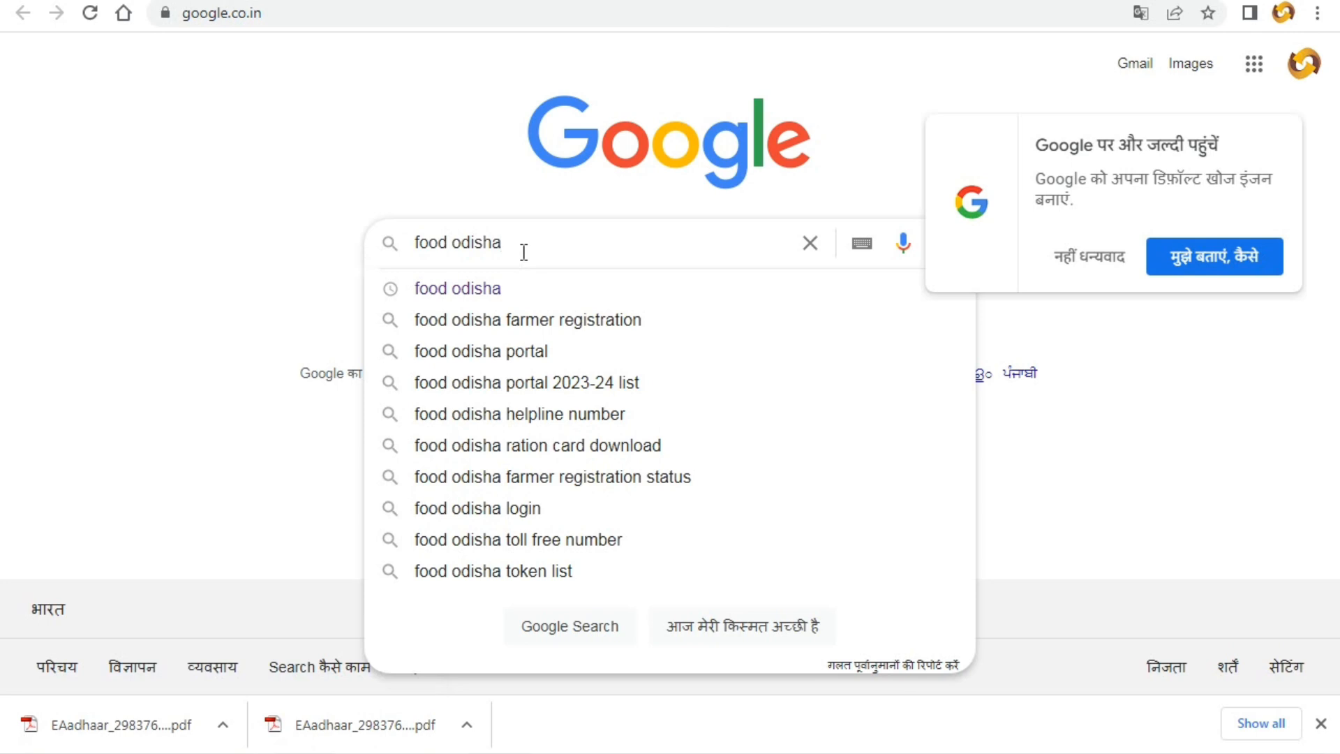
click(479, 289)
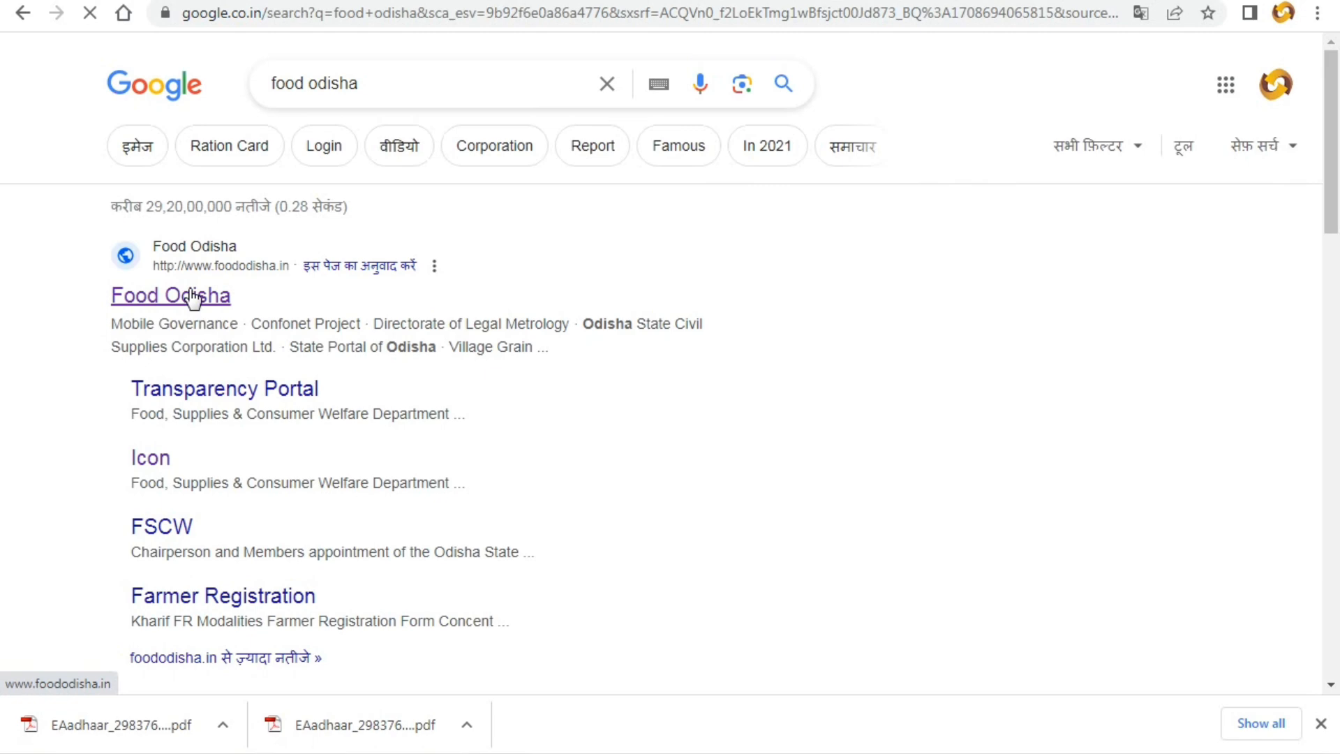
- Open the Food Odisha site, dismiss the popup, and start Apply New Card under SFSS online services
click(193, 295)
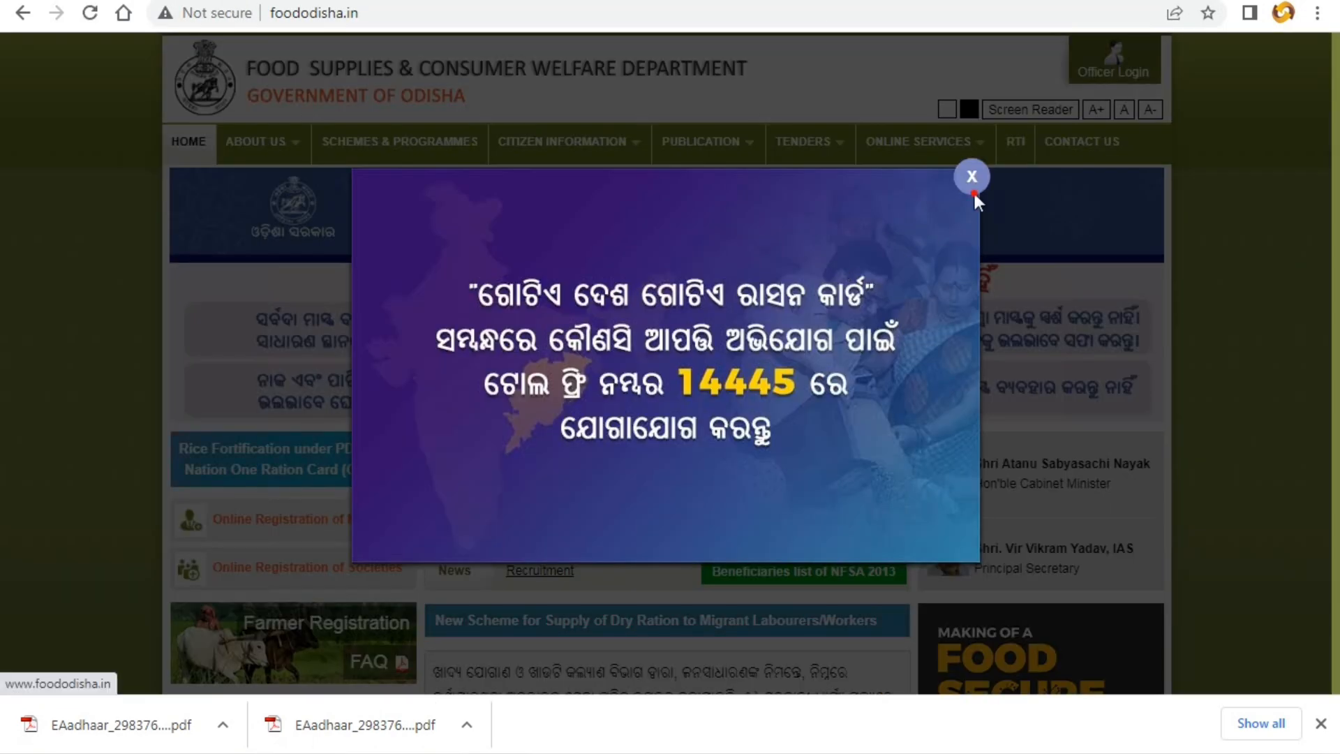
click(974, 192)
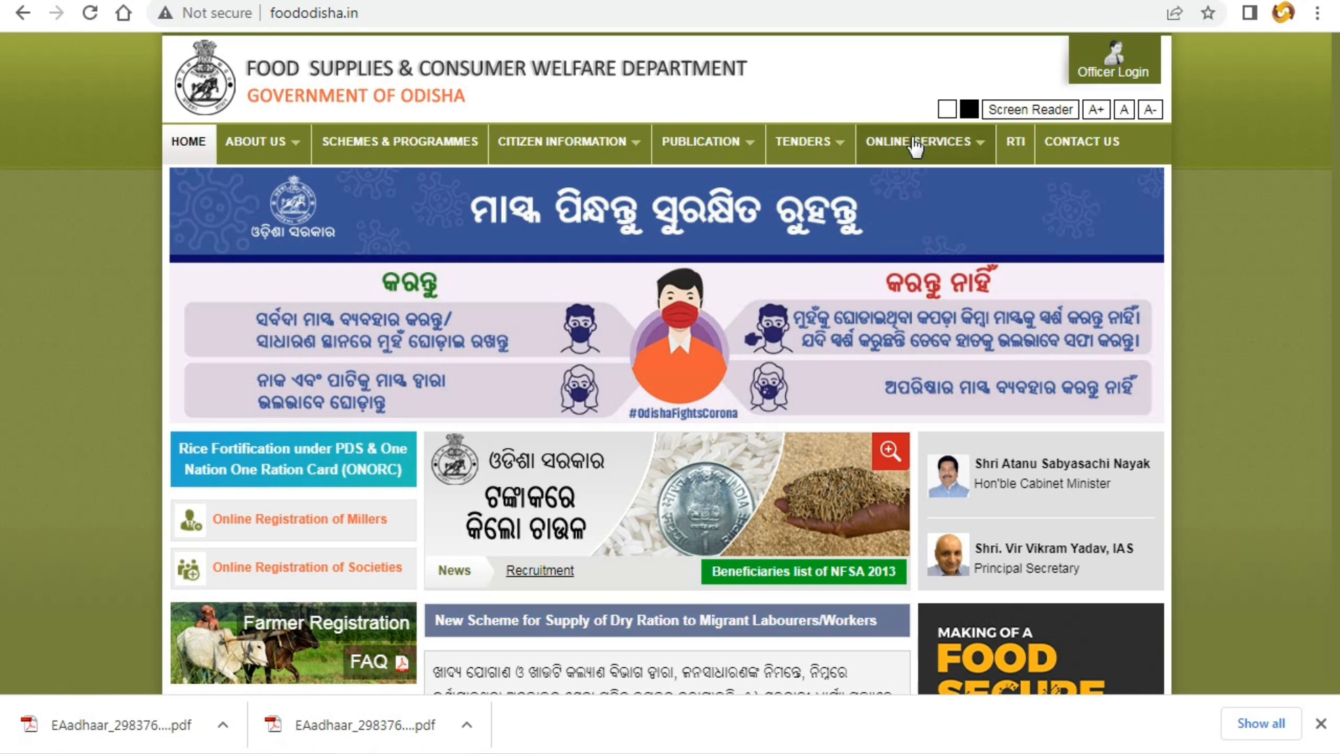
click(904, 209)
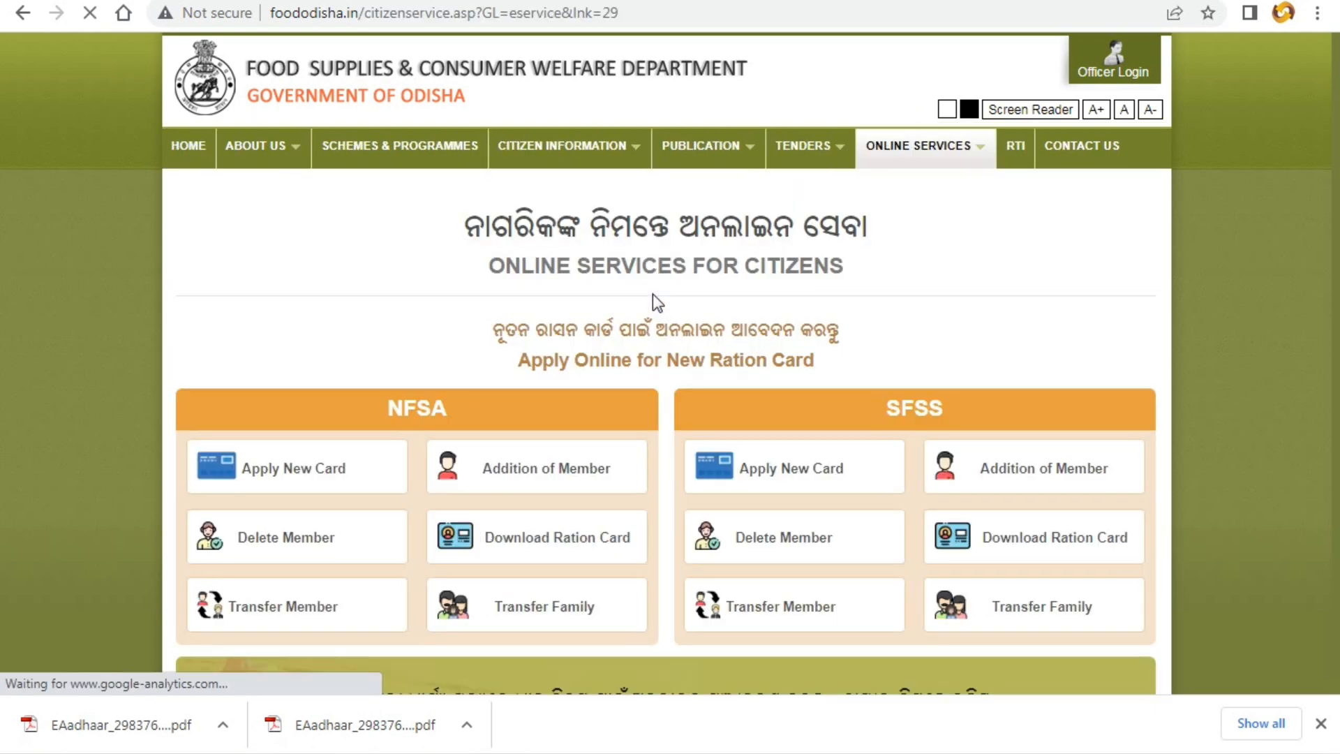
scroll(614, 395, down, 2)
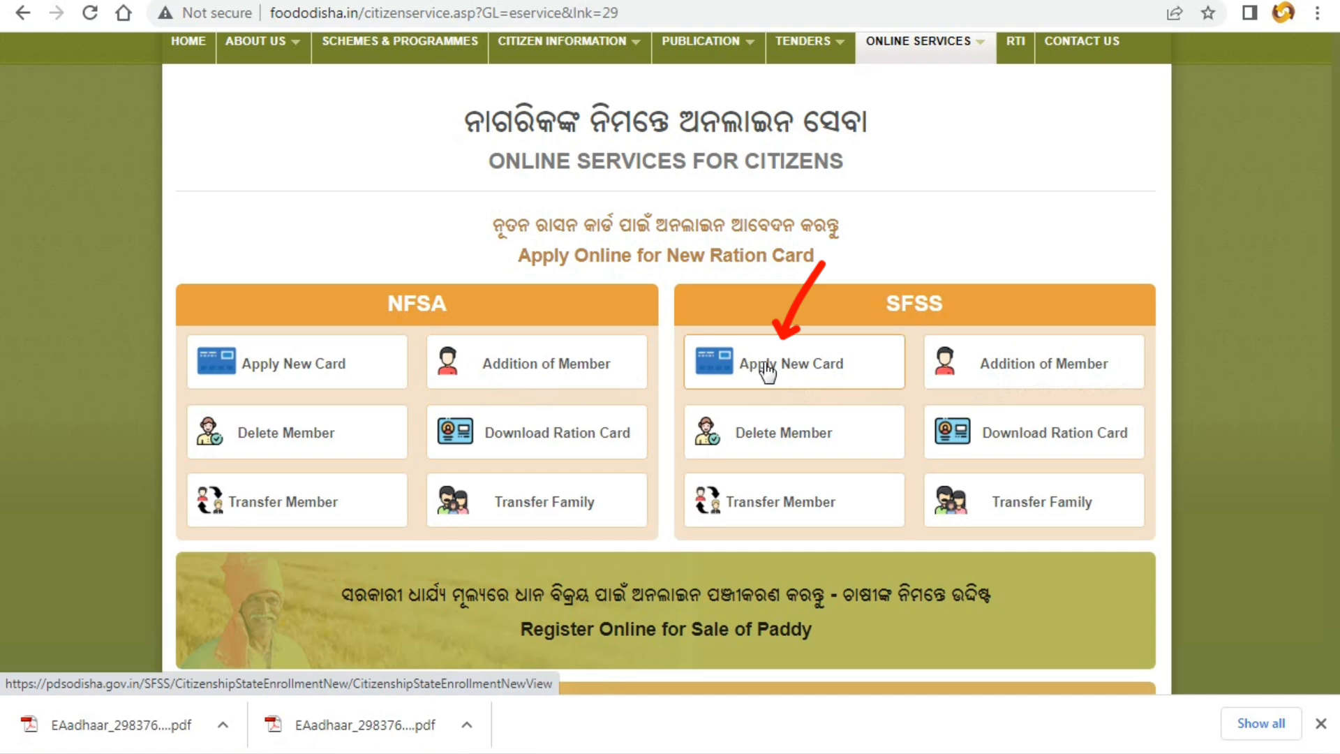
click(791, 370)
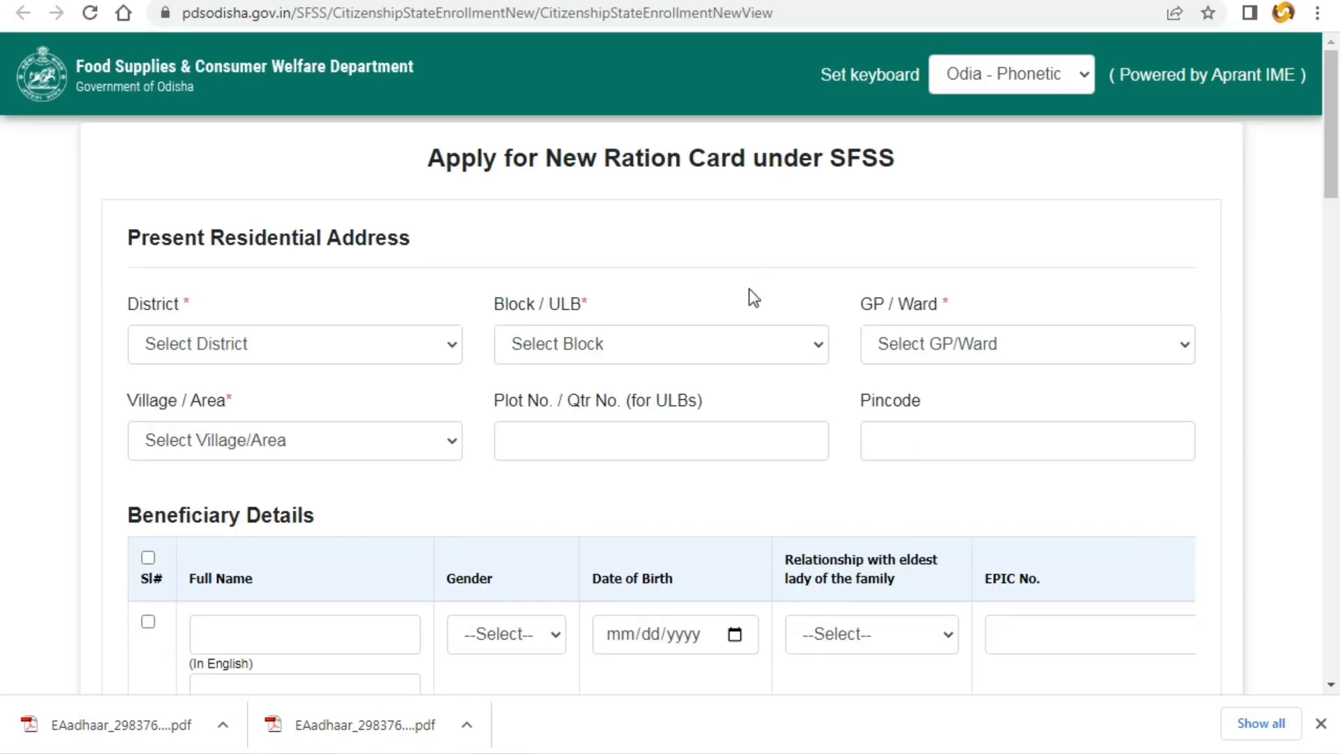
scroll(244, 300, down, 1)
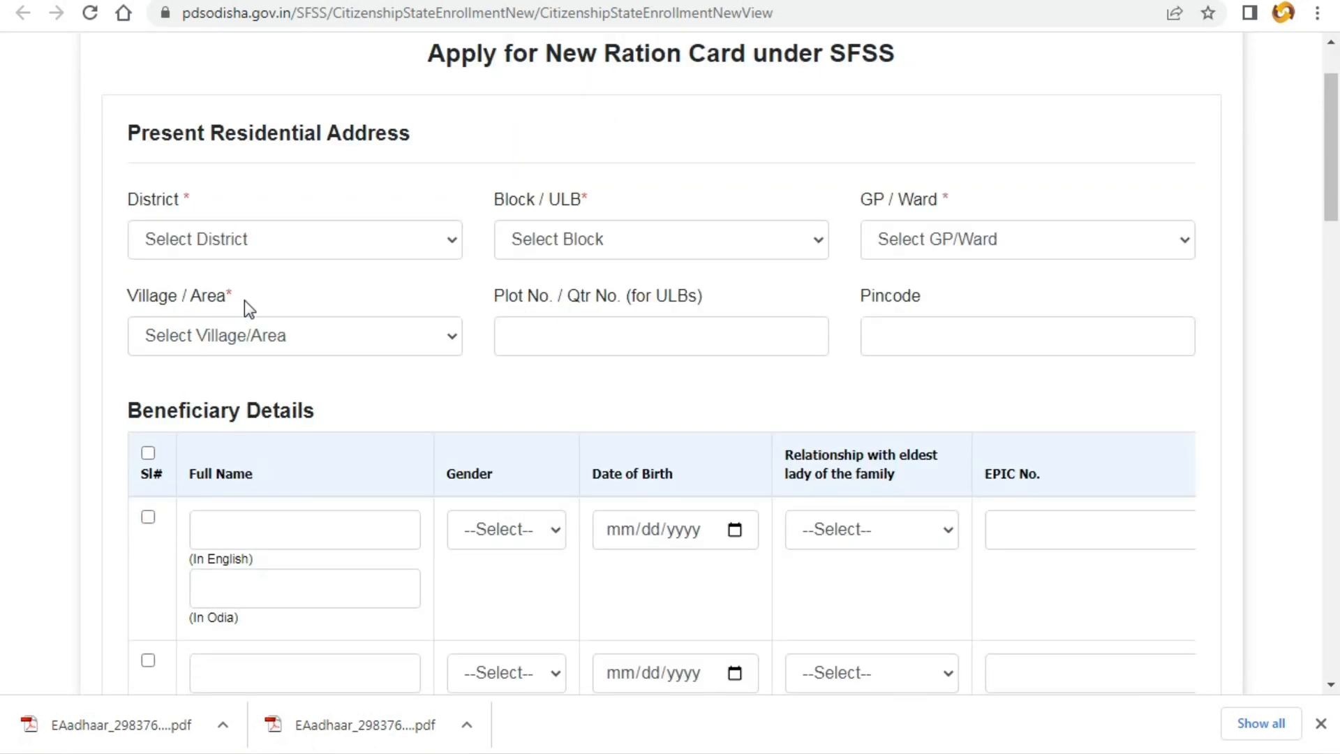
drag(405, 53, 926, 66)
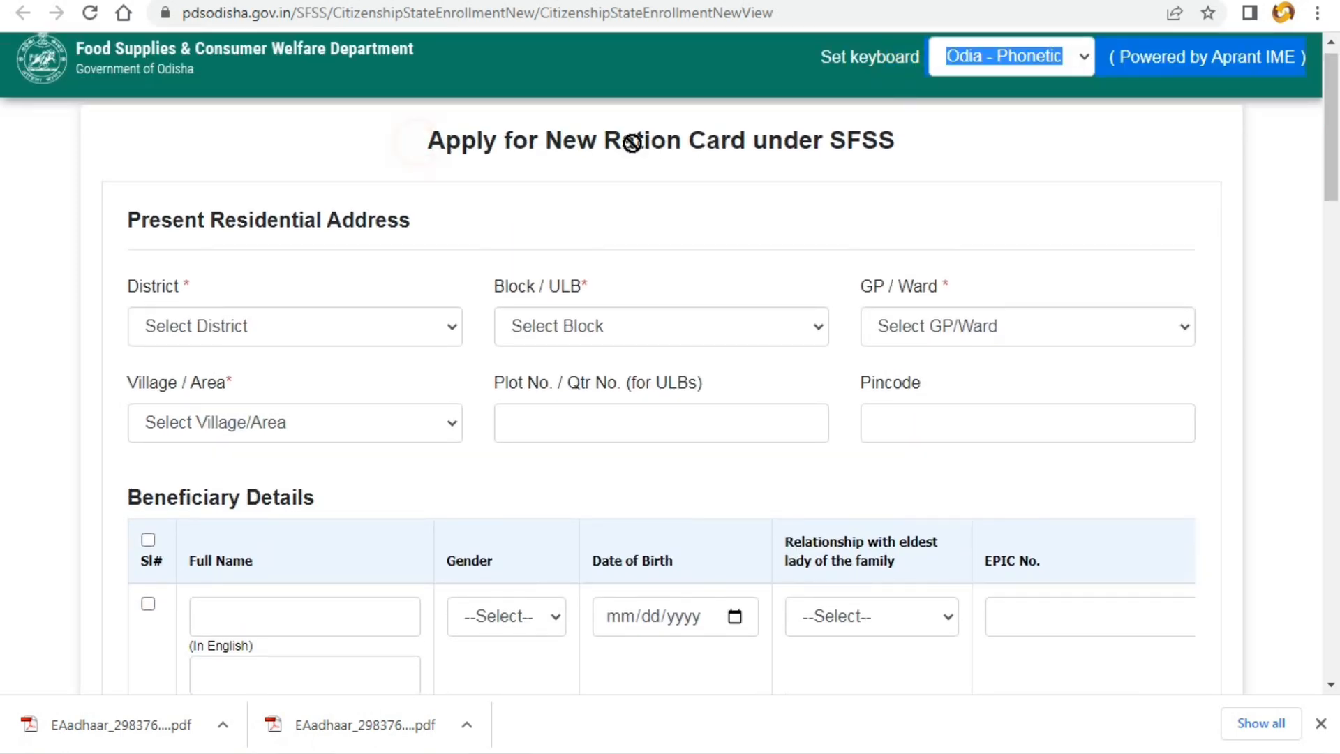
click(964, 144)
drag(419, 152, 926, 160)
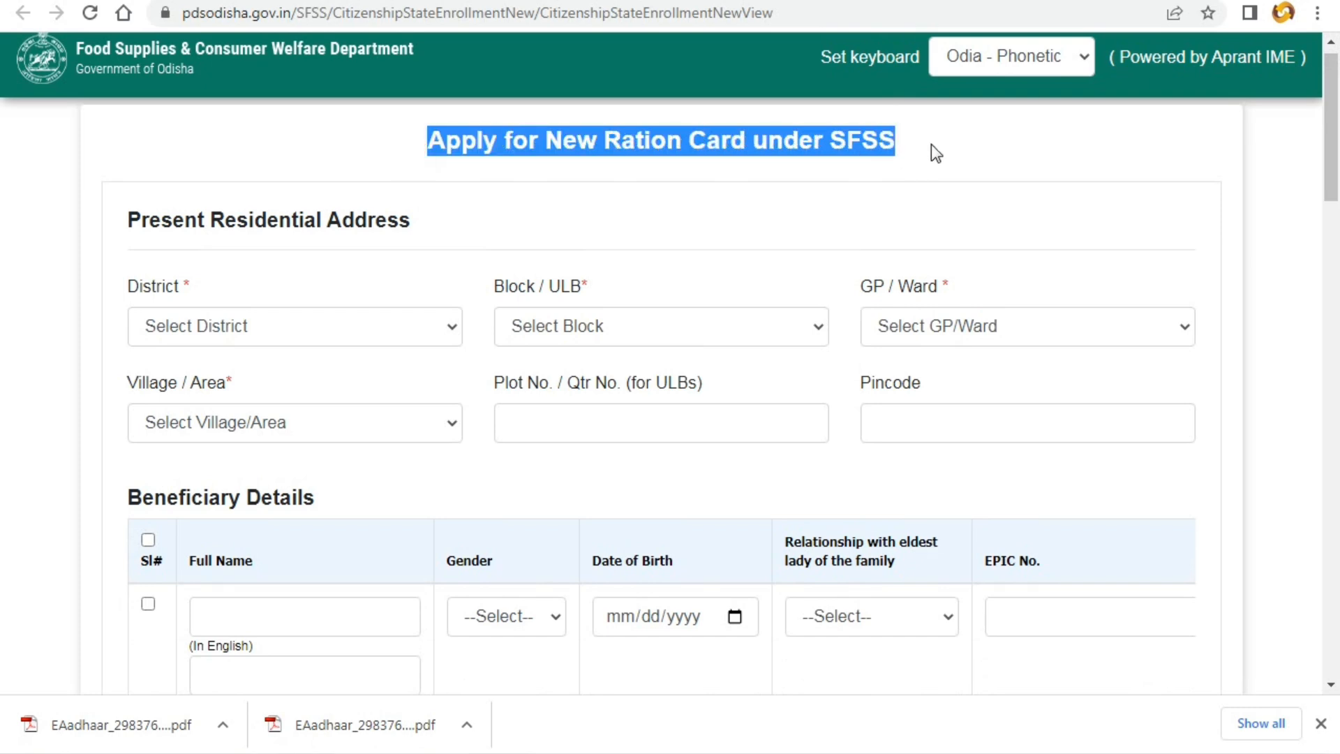
click(932, 145)
drag(120, 220, 431, 225)
click(432, 225)
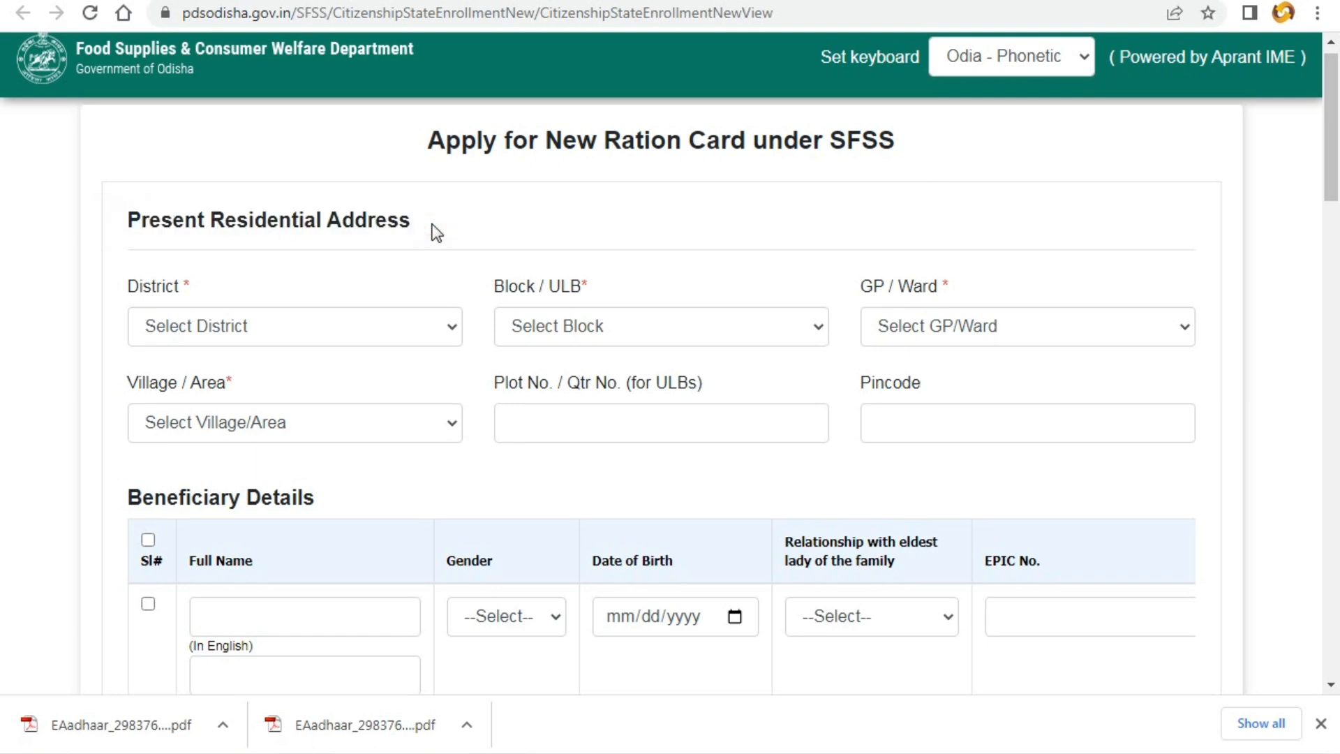
- Choose the district, block, GP/ward and village from the address dropdowns
click(207, 325)
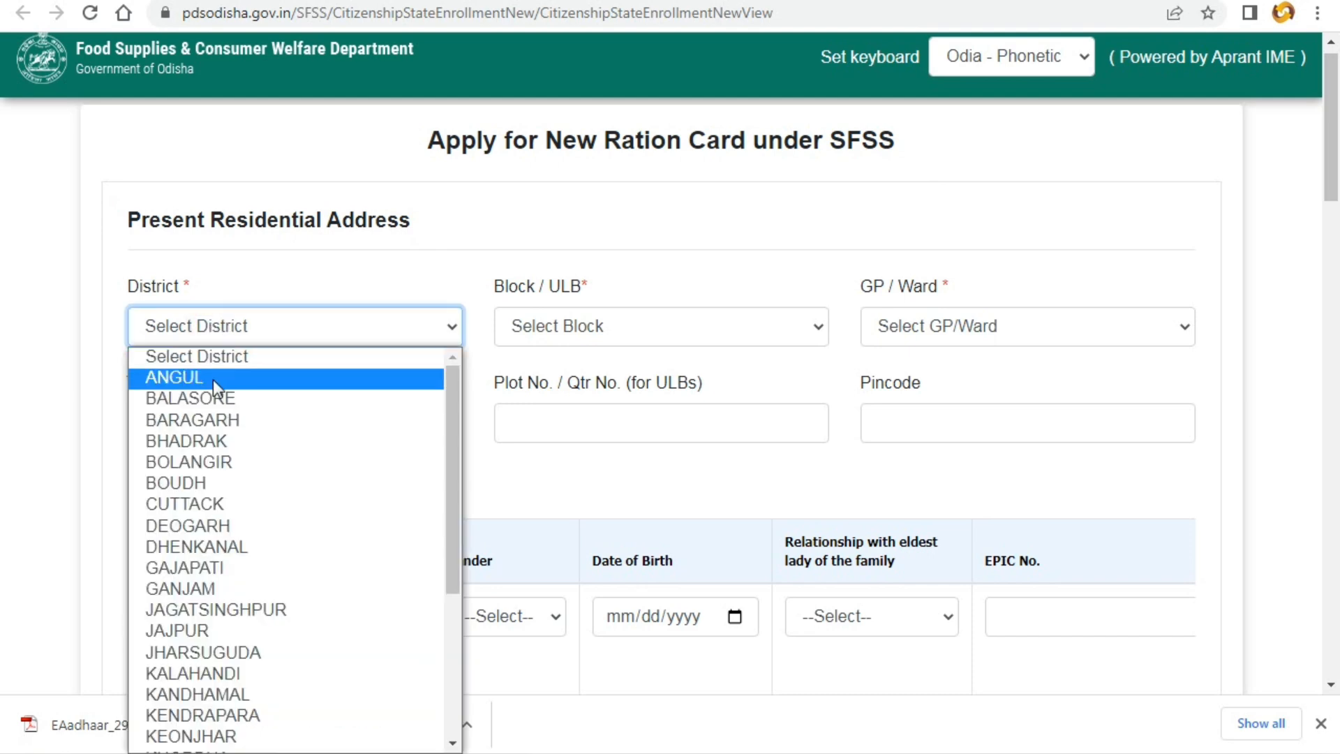
click(231, 712)
click(534, 328)
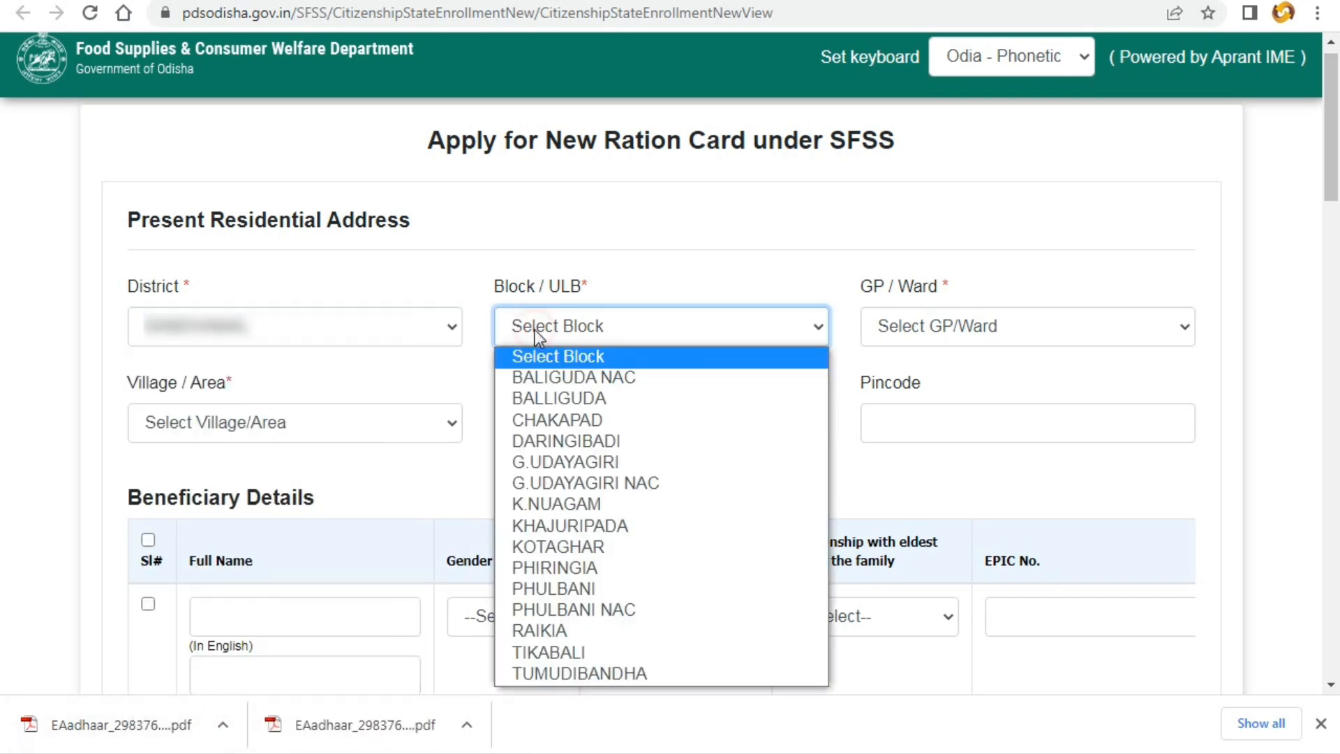
click(557, 567)
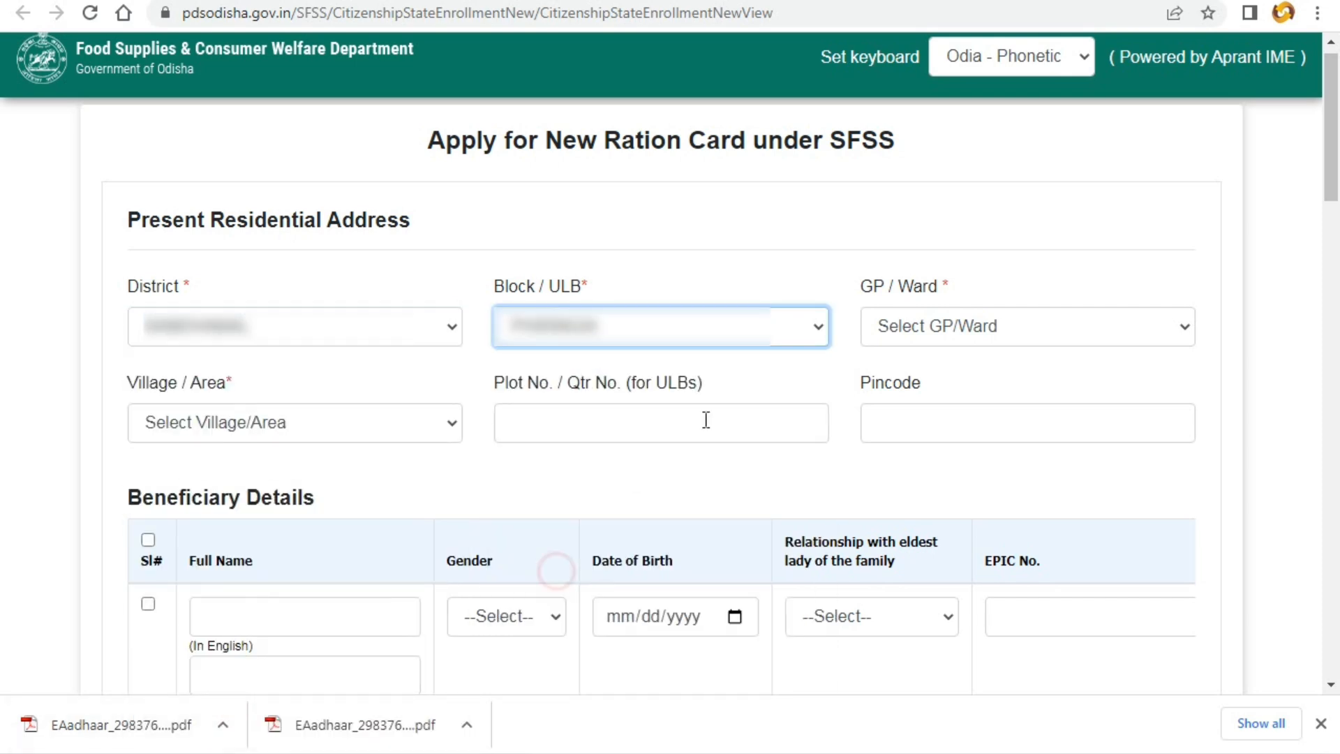
click(900, 332)
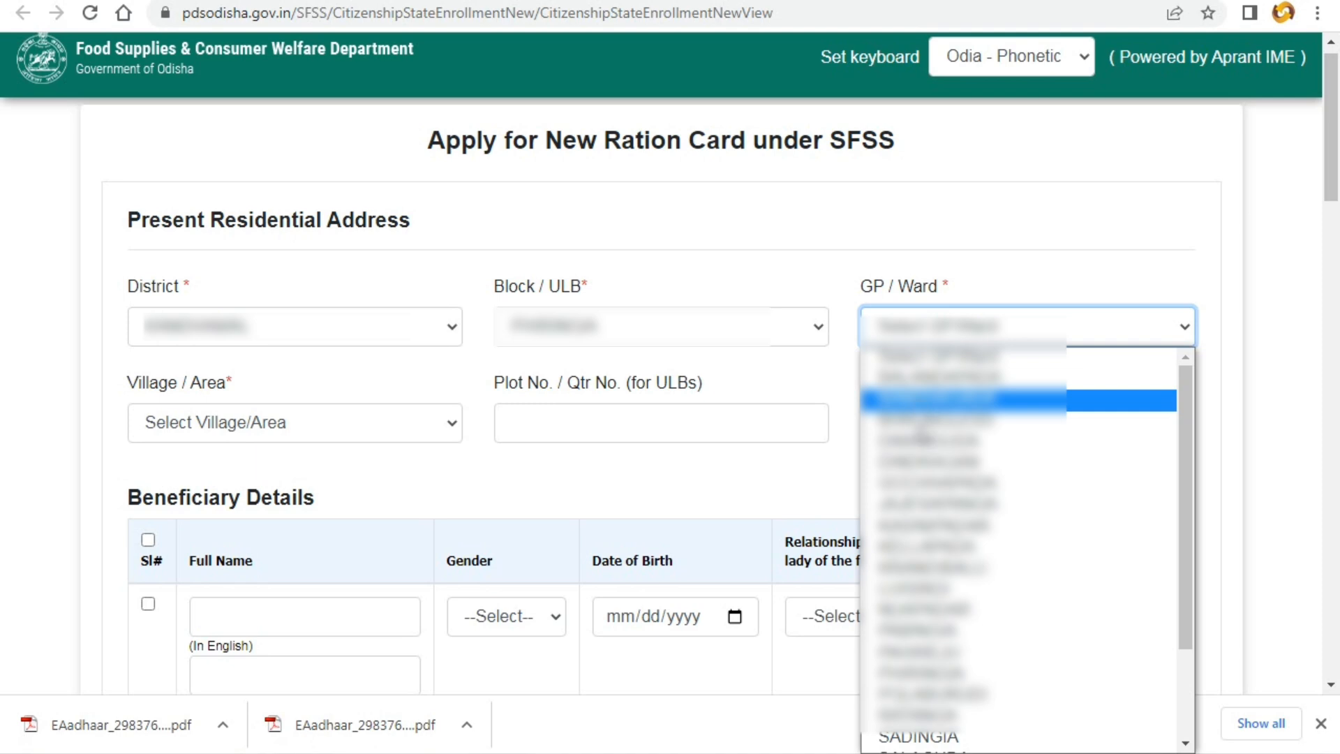
scroll(922, 599, down, 2)
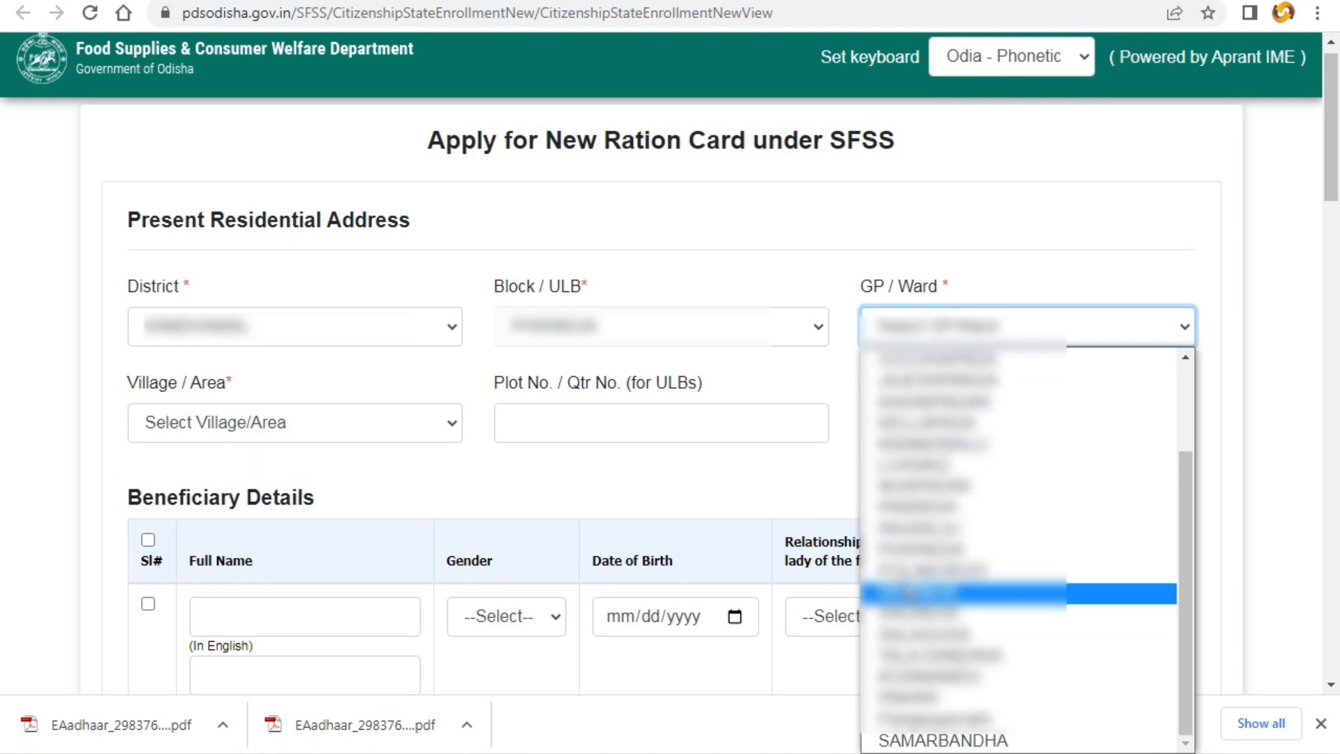
click(921, 591)
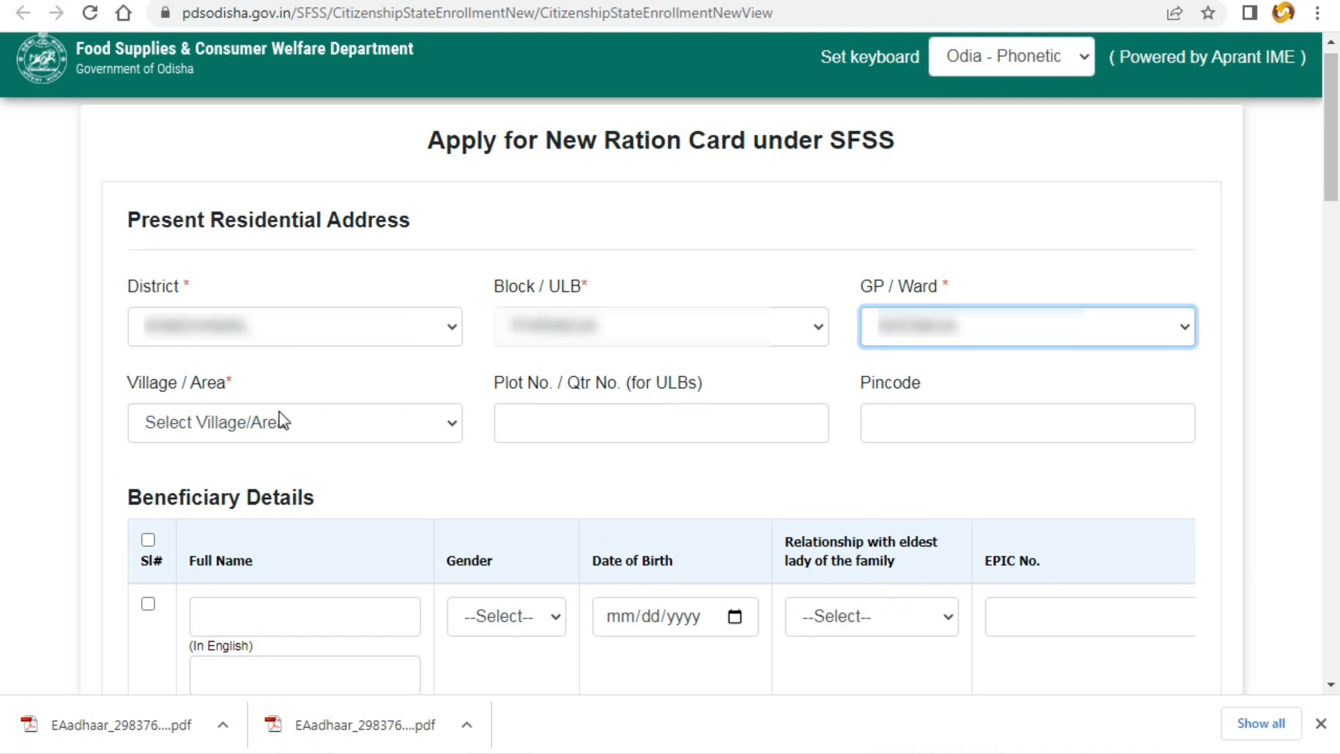
click(222, 430)
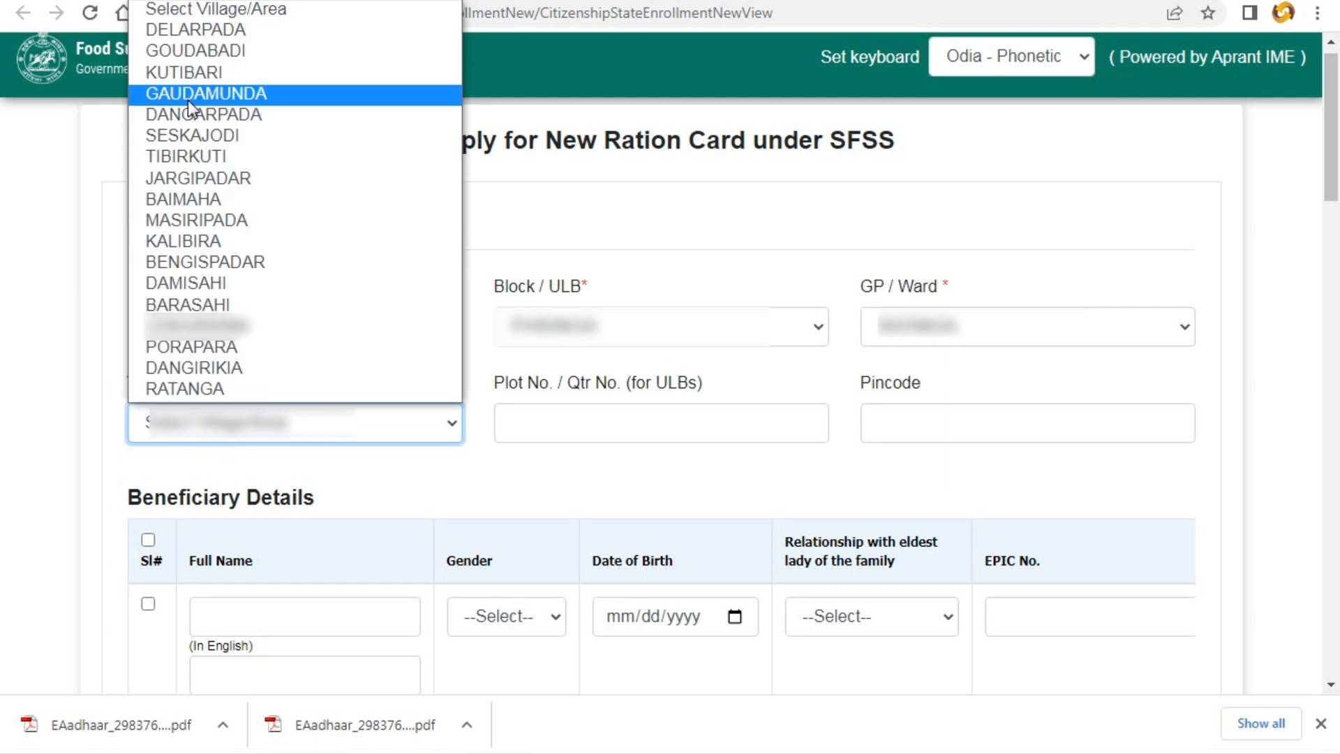
click(183, 52)
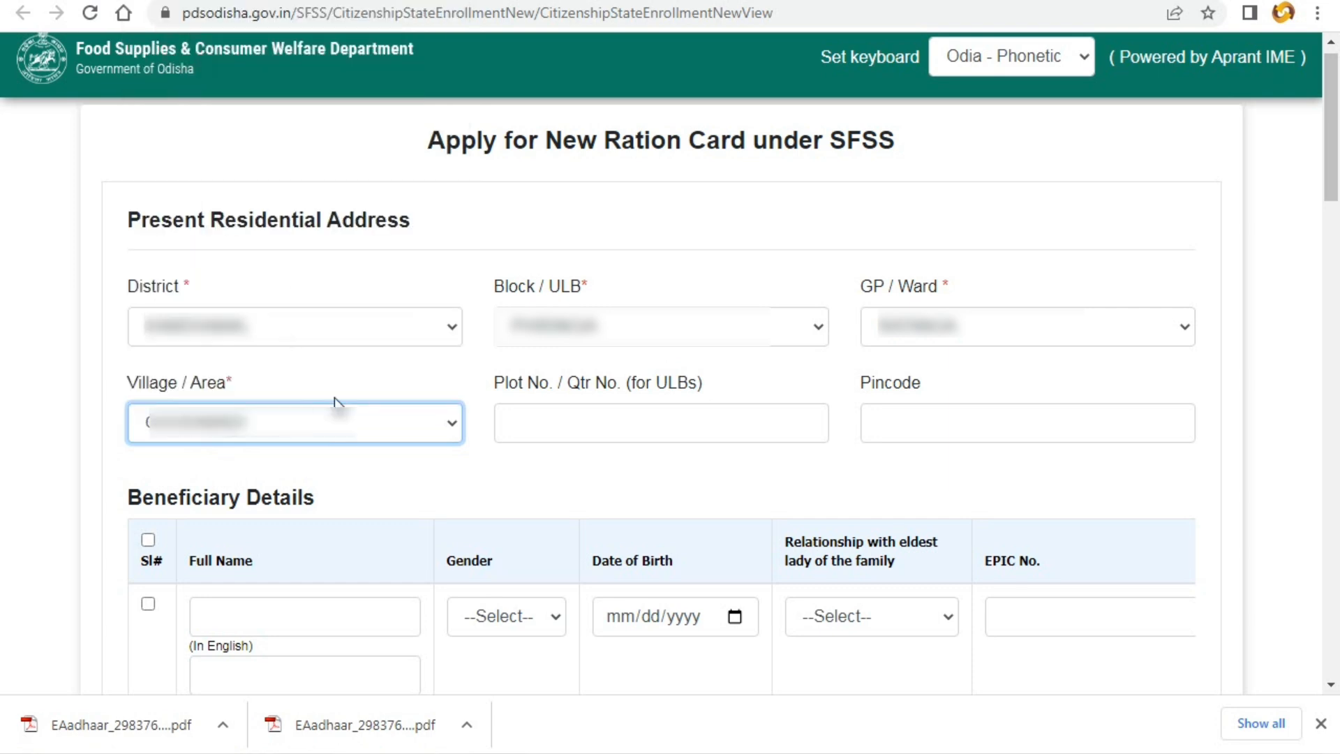
click(539, 427)
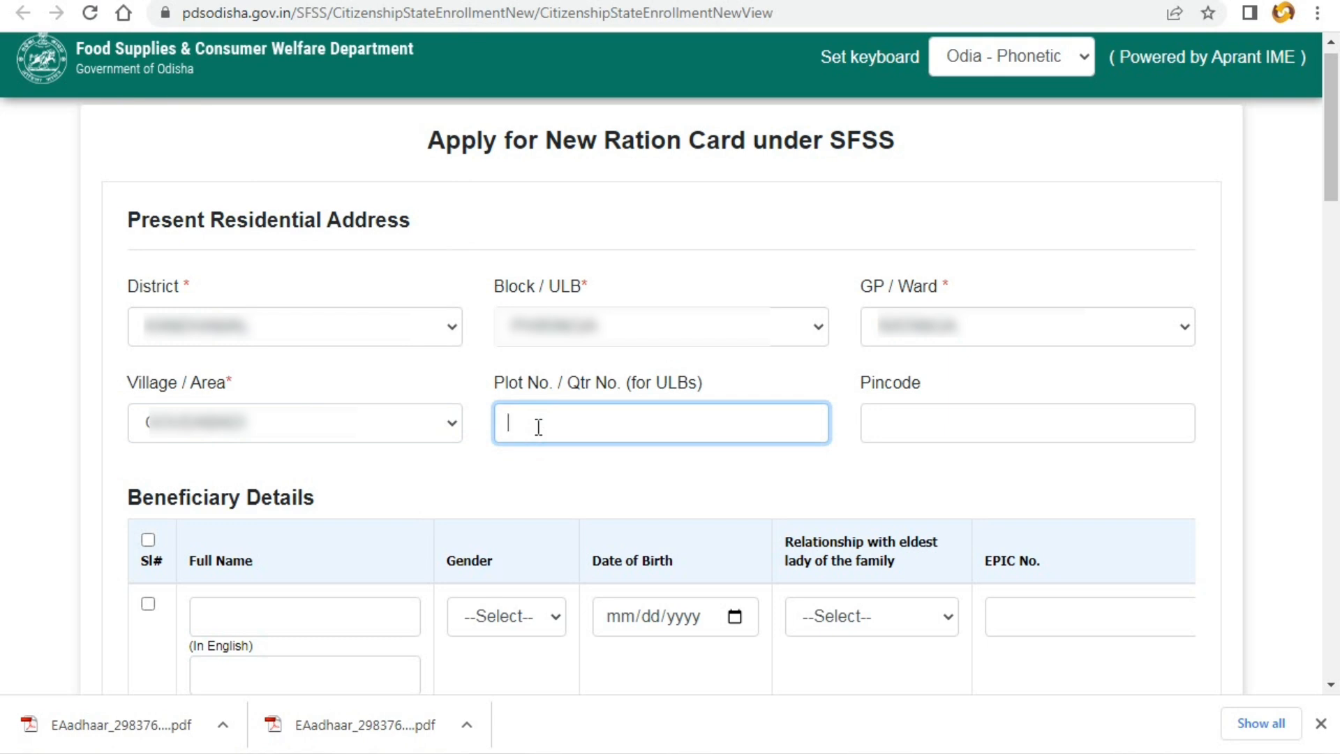
text(328)
click(959, 421)
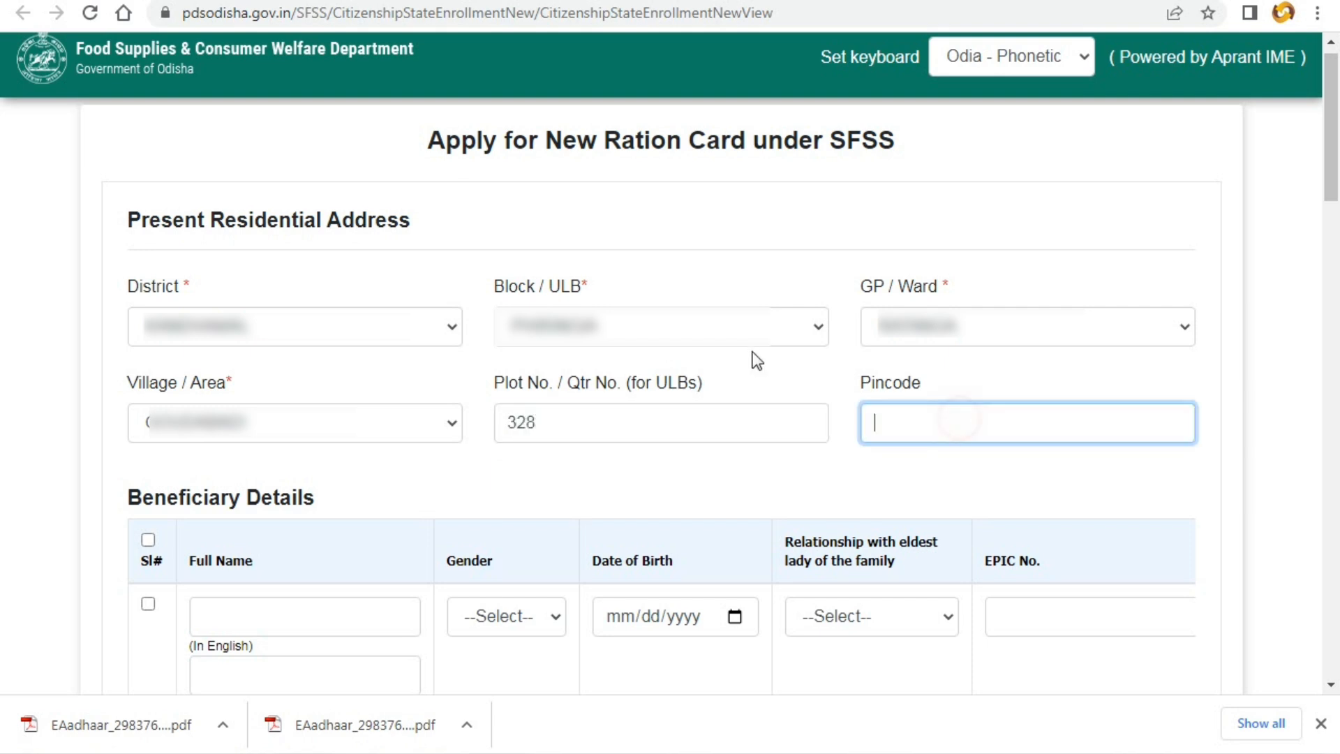
text(762011)
click(883, 474)
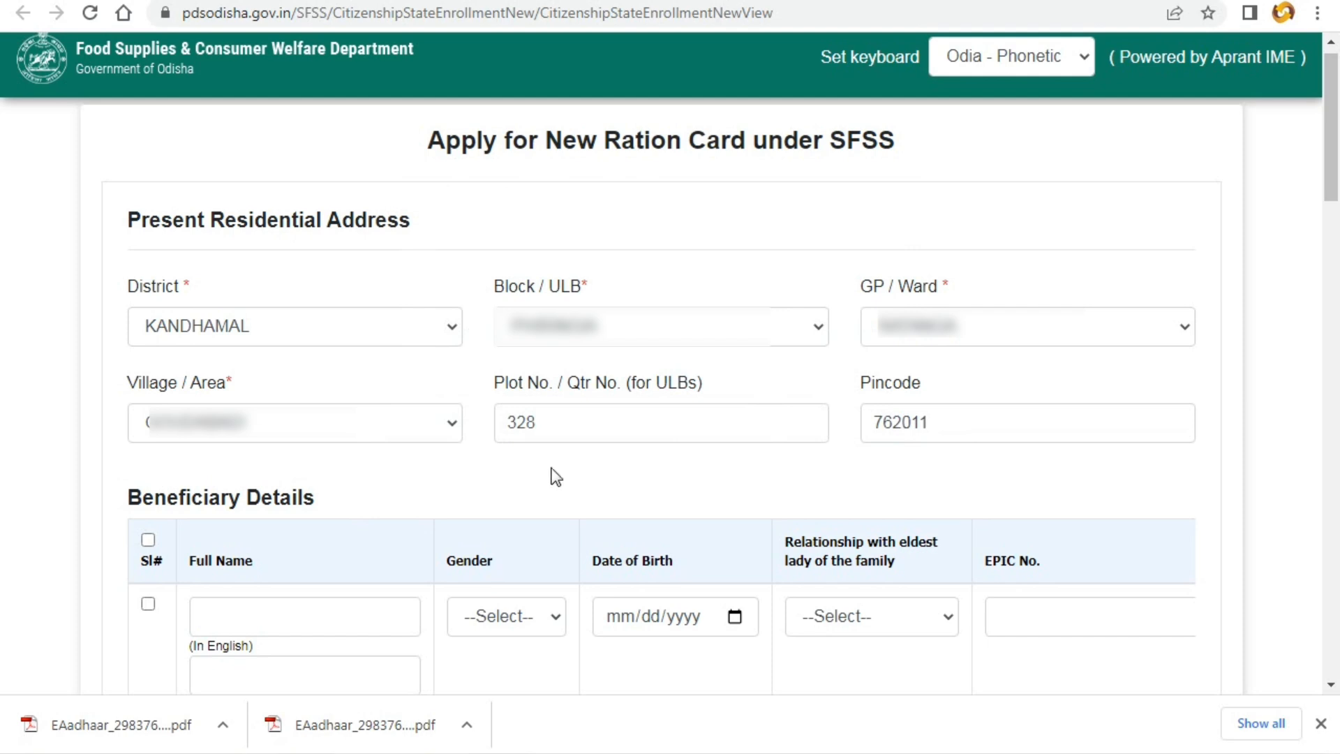
- Tick the first beneficiary row and enter the member's full name in English
scroll(370, 493, down, 5)
drag(120, 106, 332, 112)
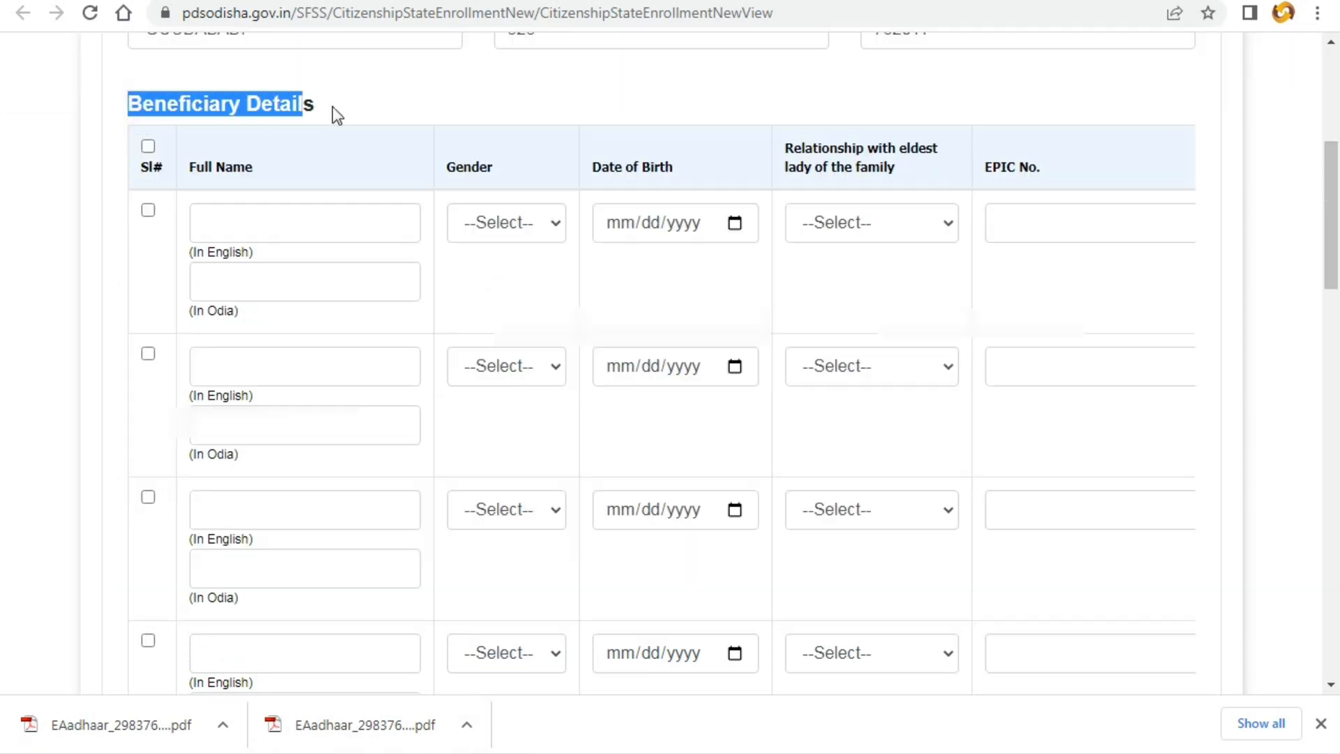
click(375, 113)
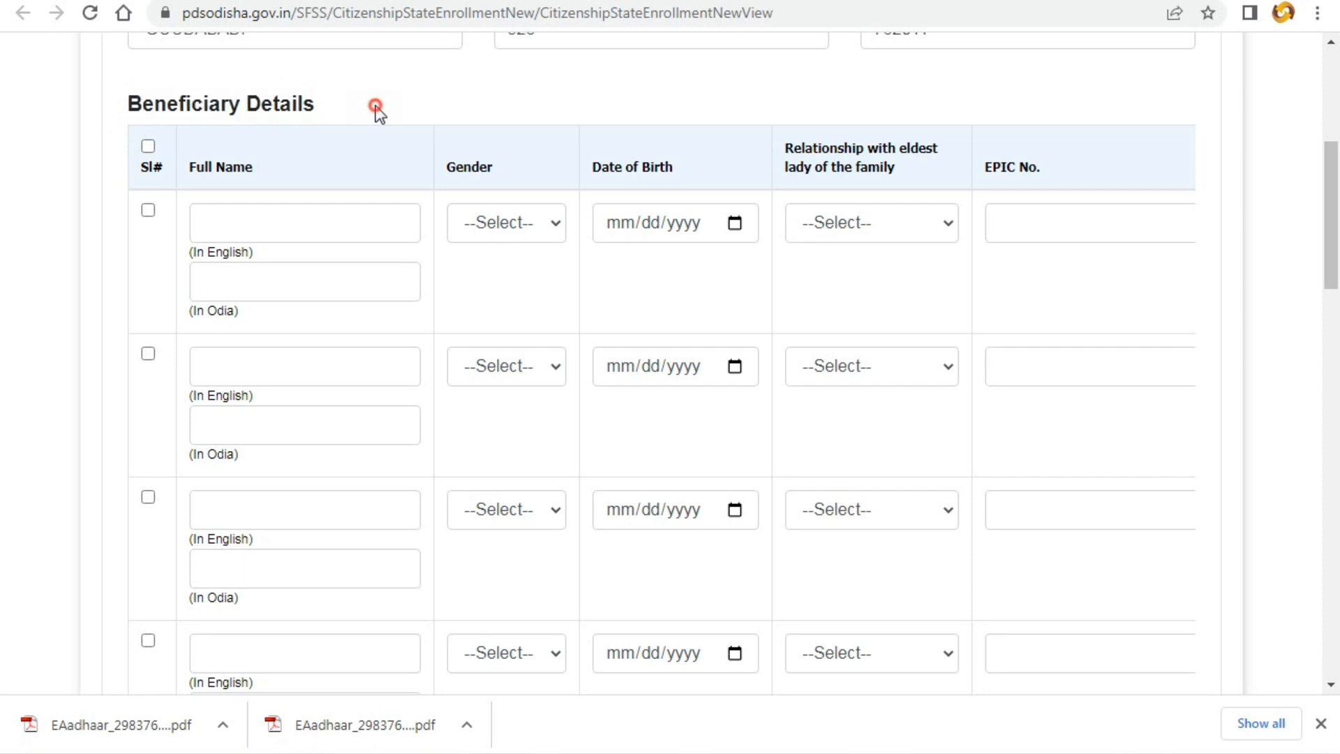
click(148, 210)
click(247, 232)
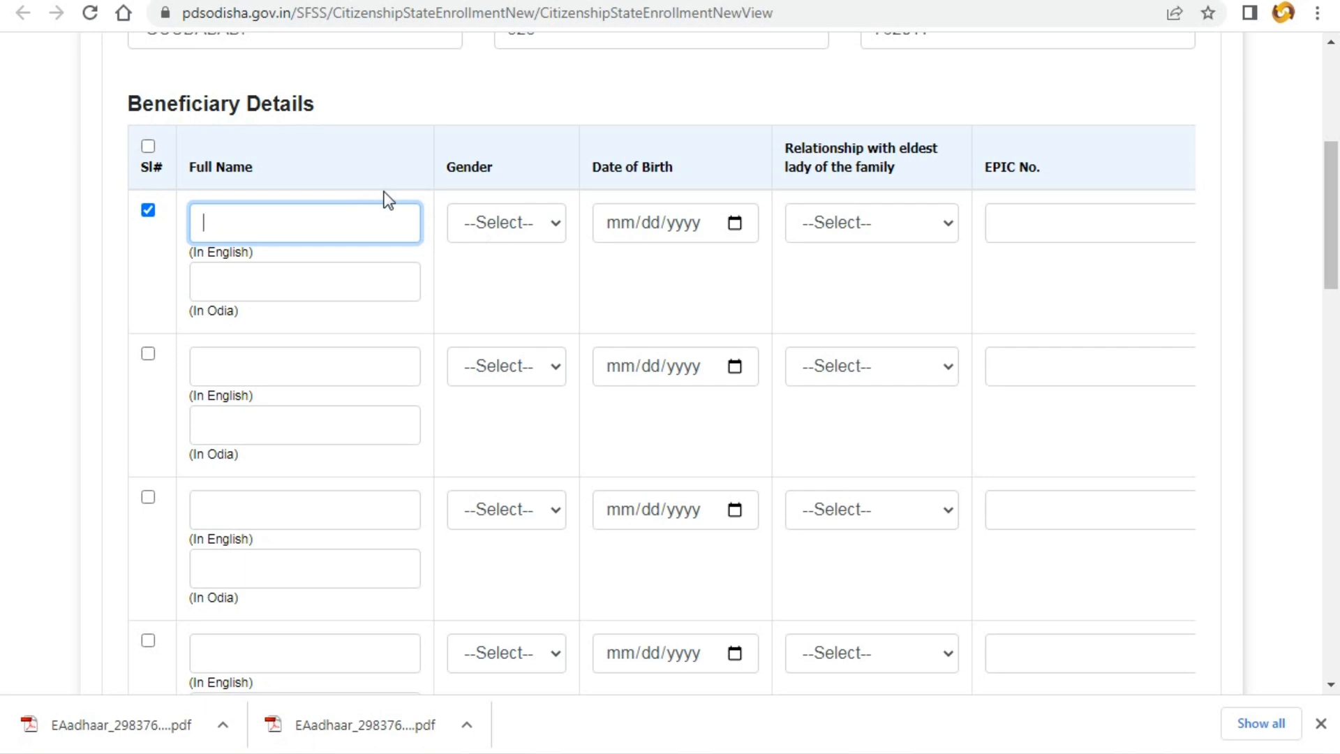
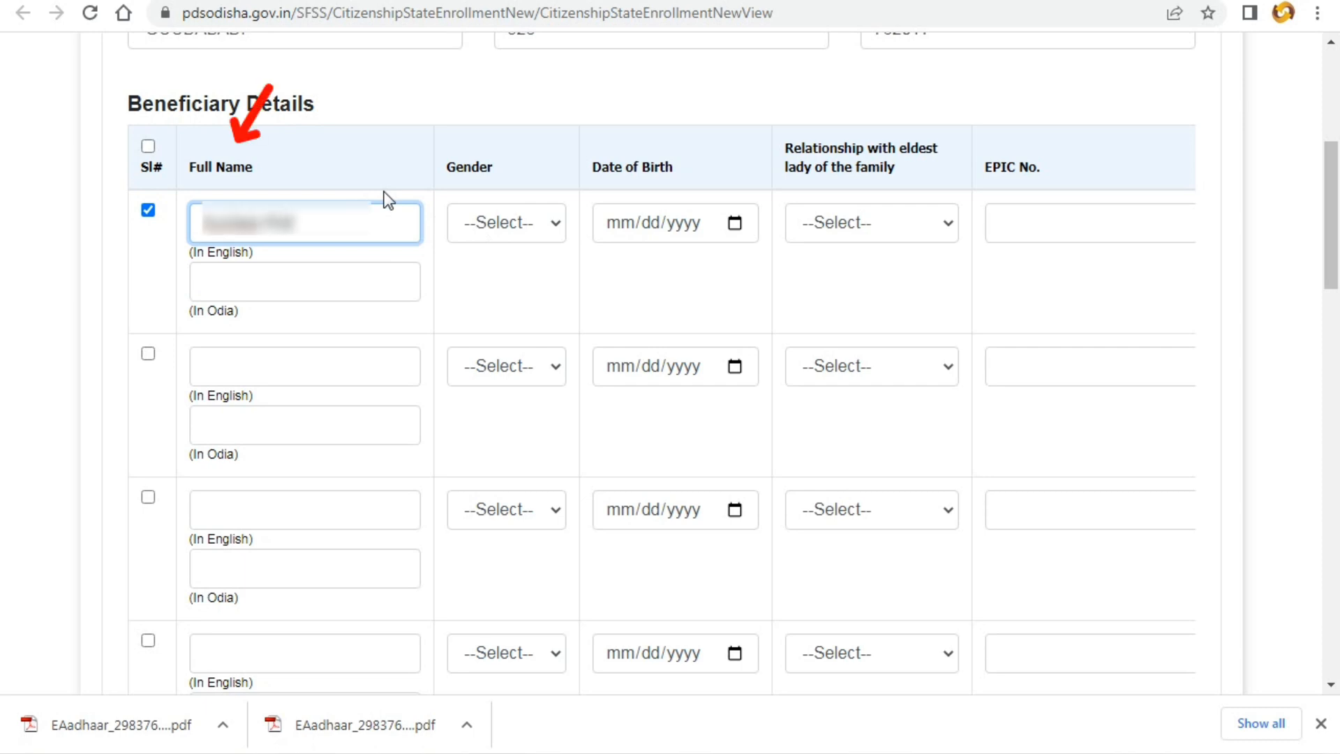
key(Tab)
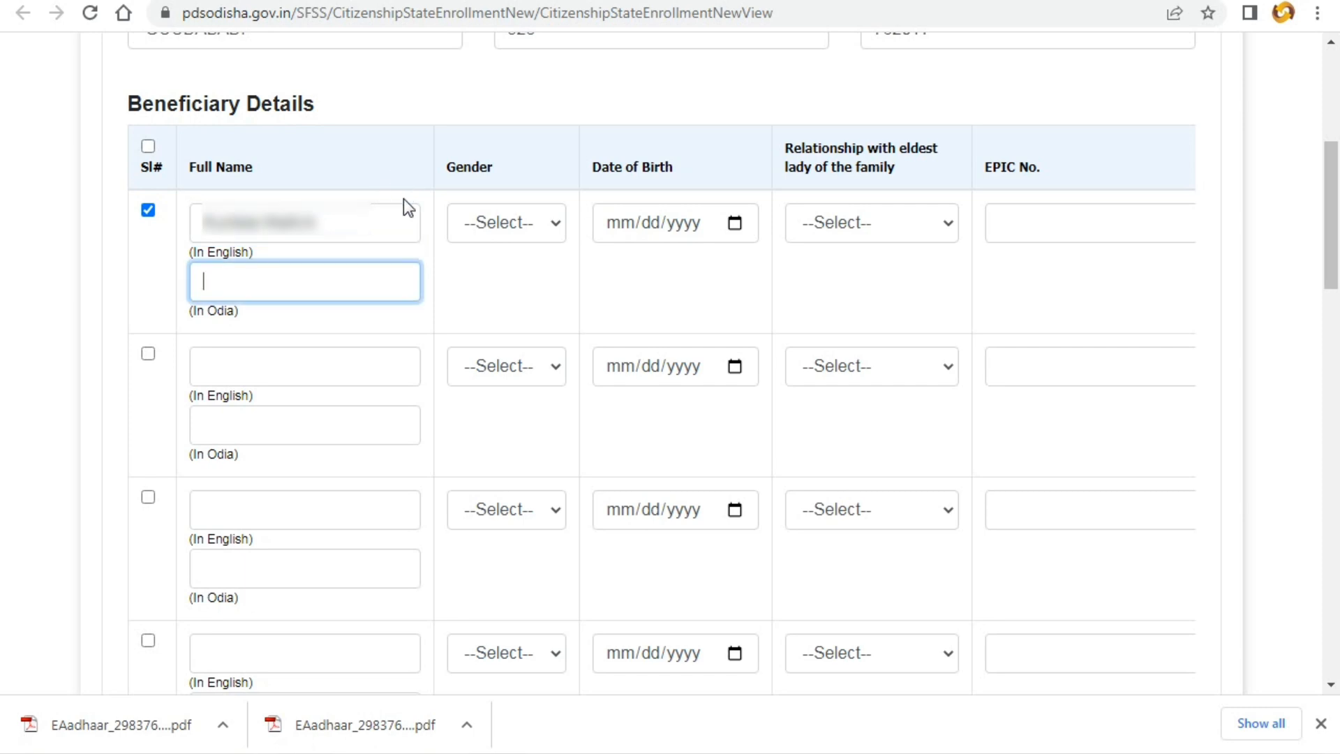
click(740, 7)
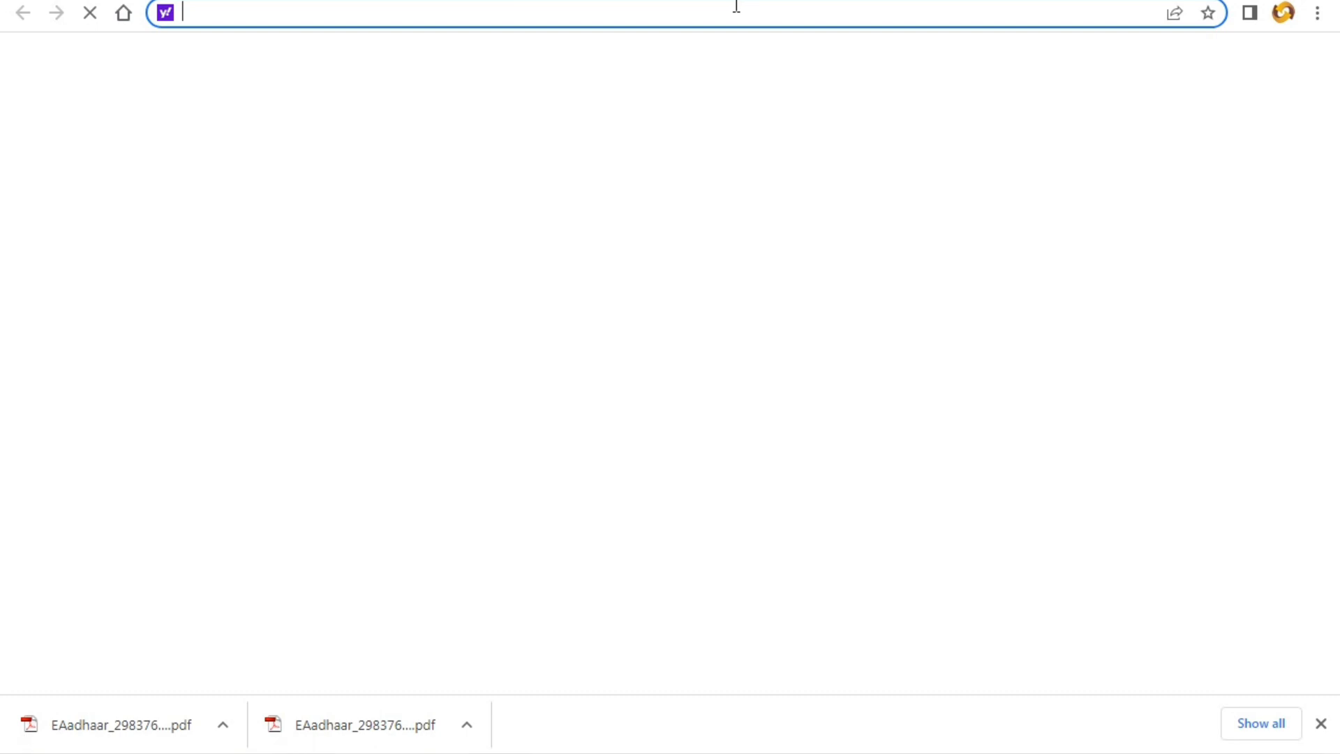
- Search for 'google input tools' and open the Google Input Tools website
text(goo)
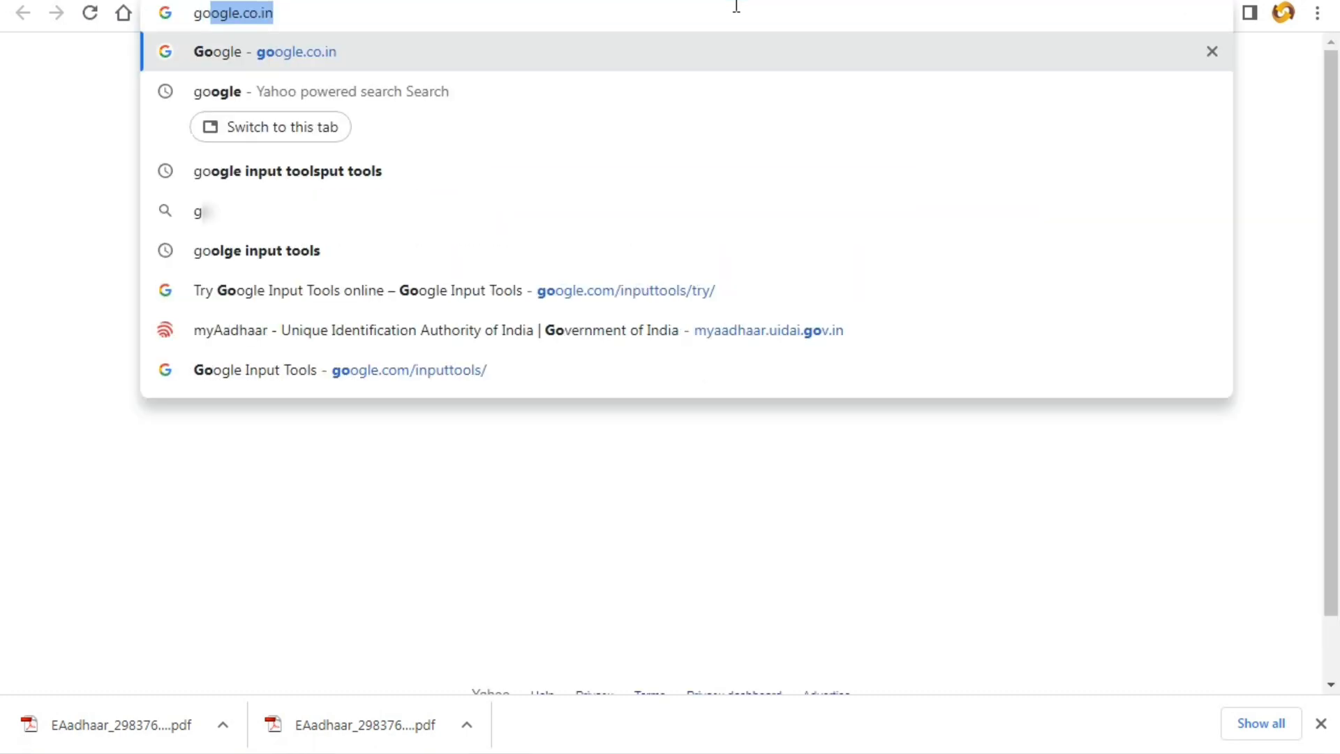
text(gl)
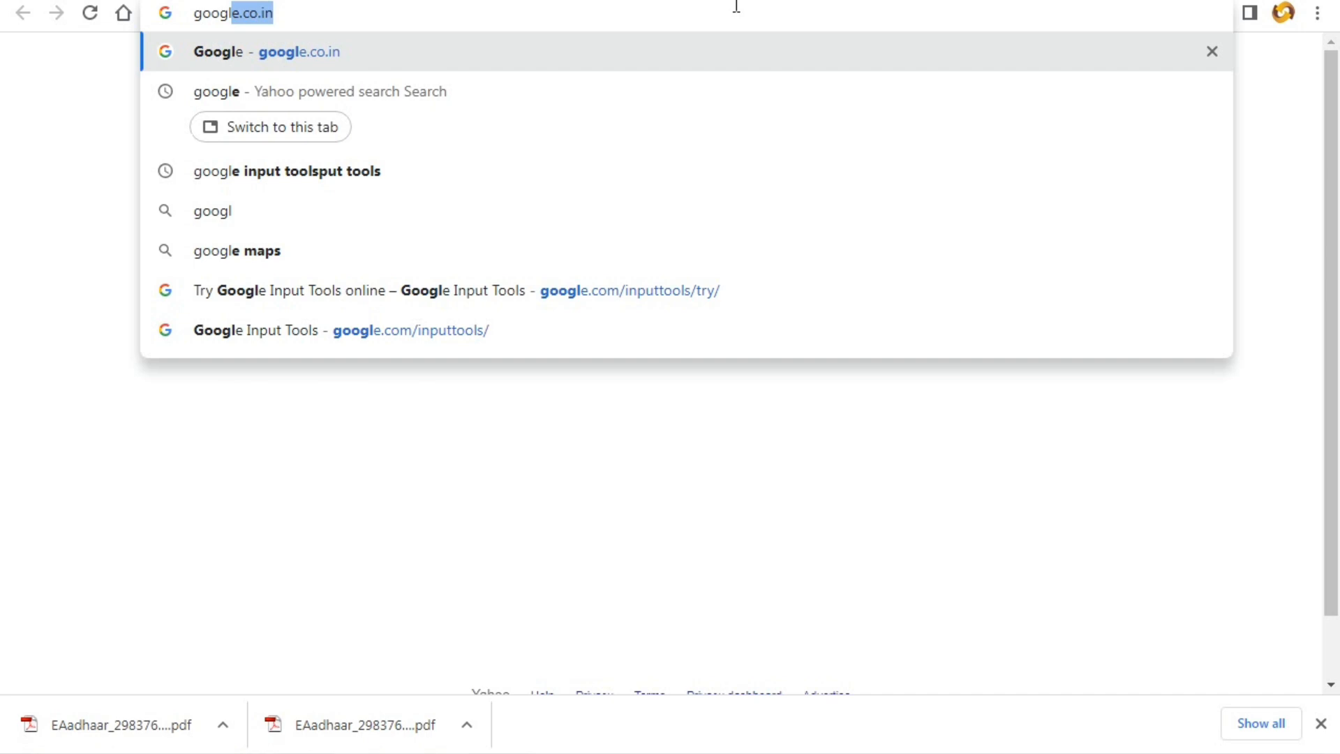
key(BackSpace)
key(BackSpace)
key(BackSpace)
key(BackSpace)
key(BackSpace)
key(BackSpace)
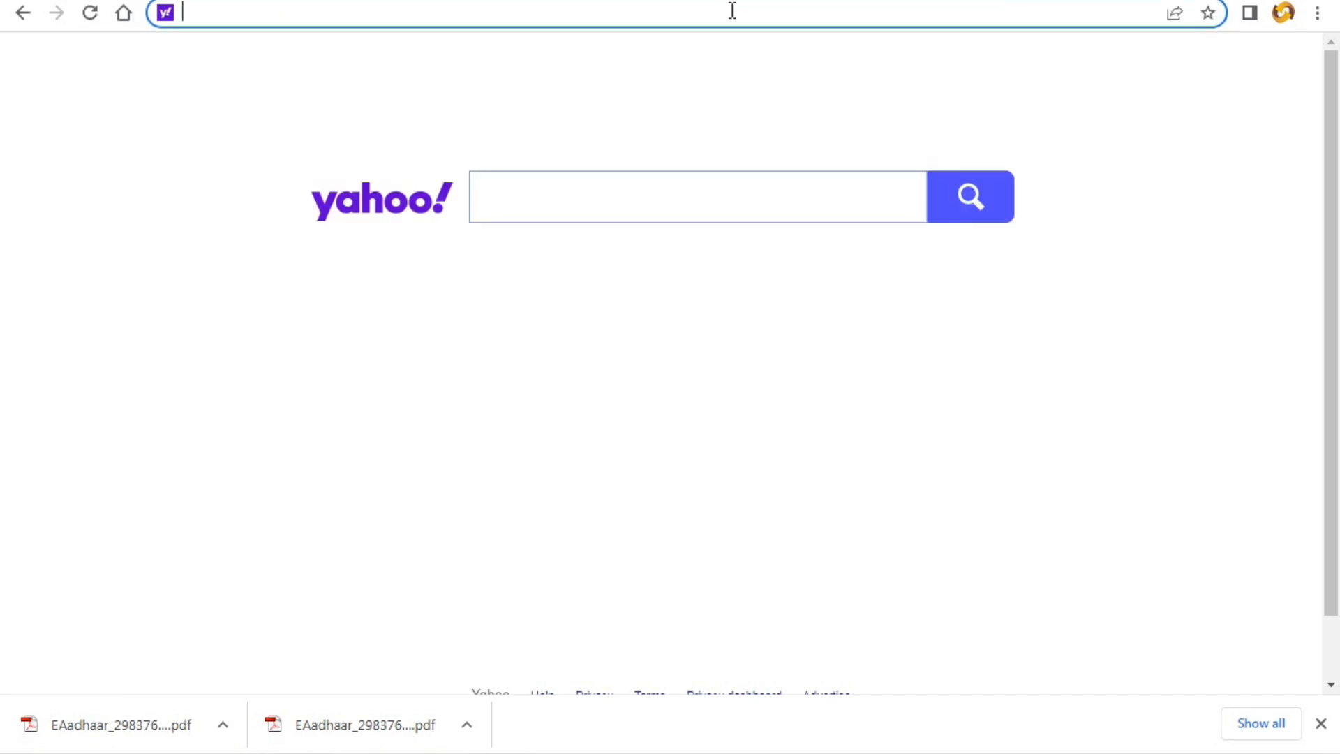
text(goo)
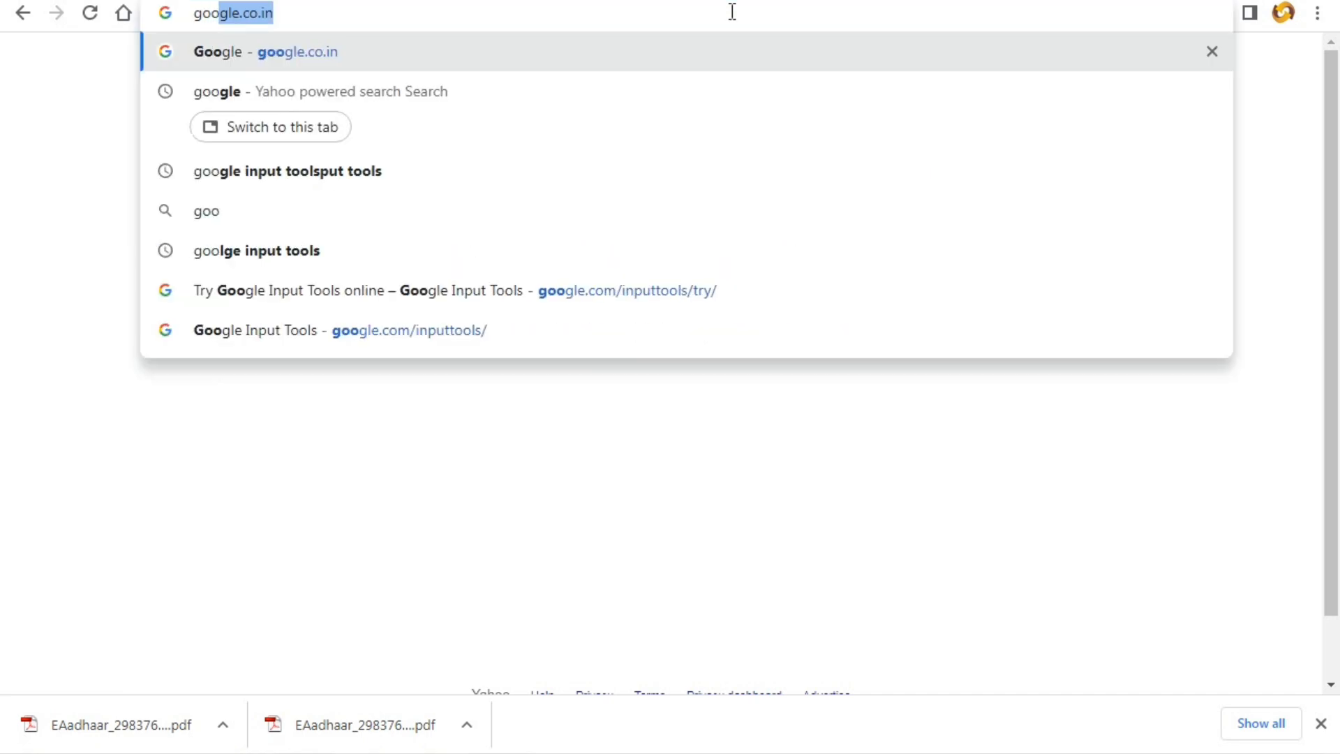
text(gle)
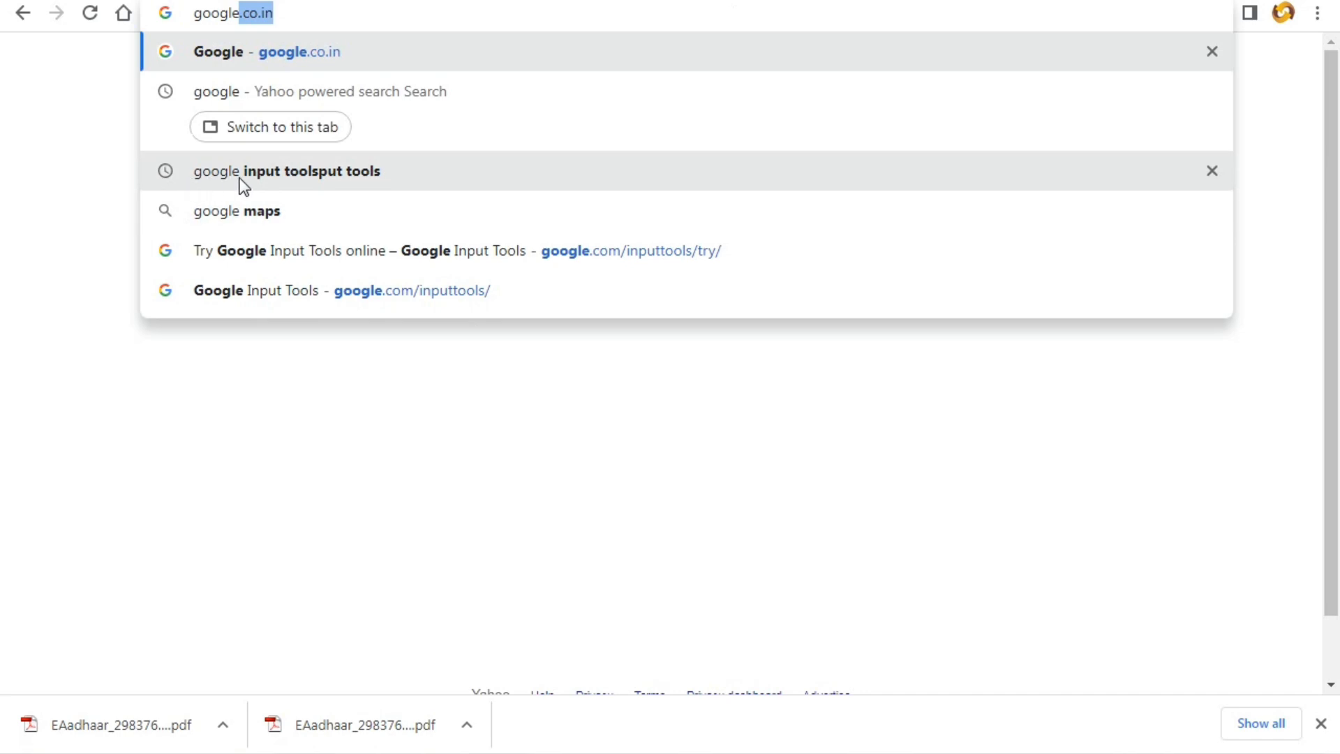
click(320, 173)
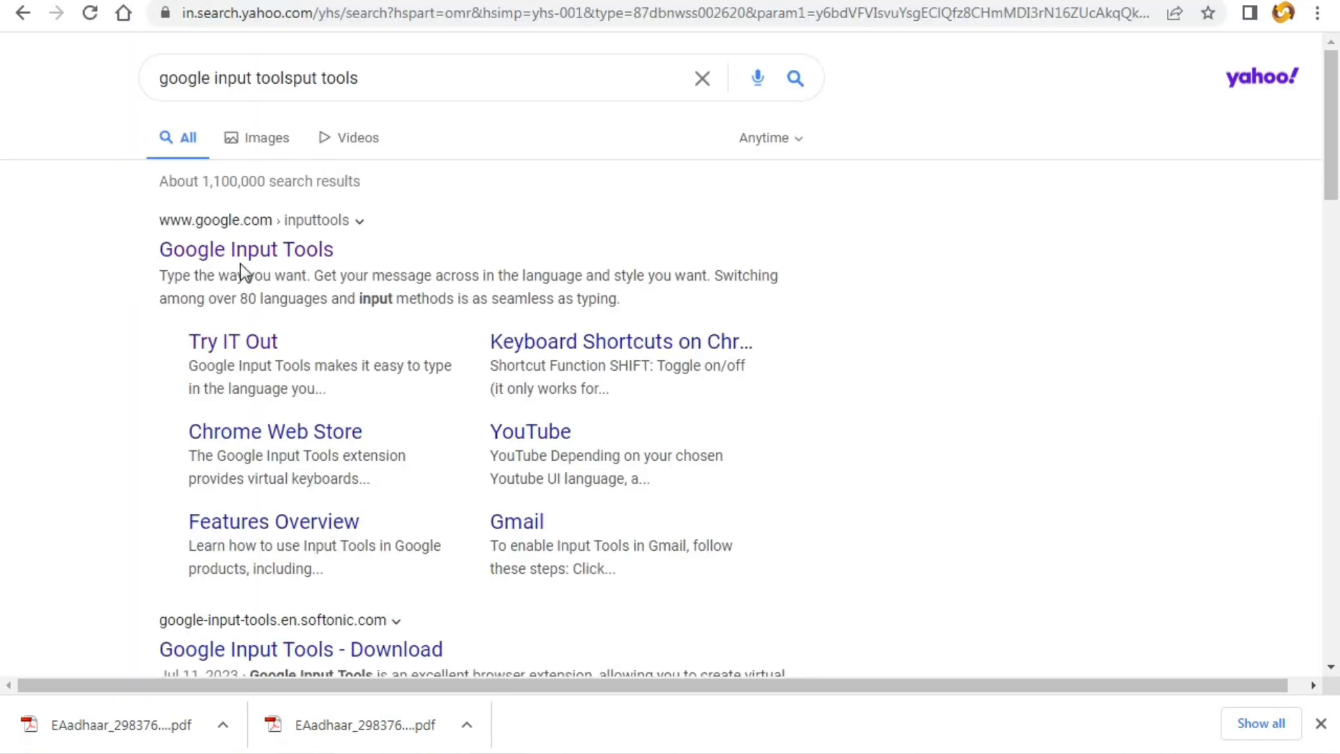
click(241, 253)
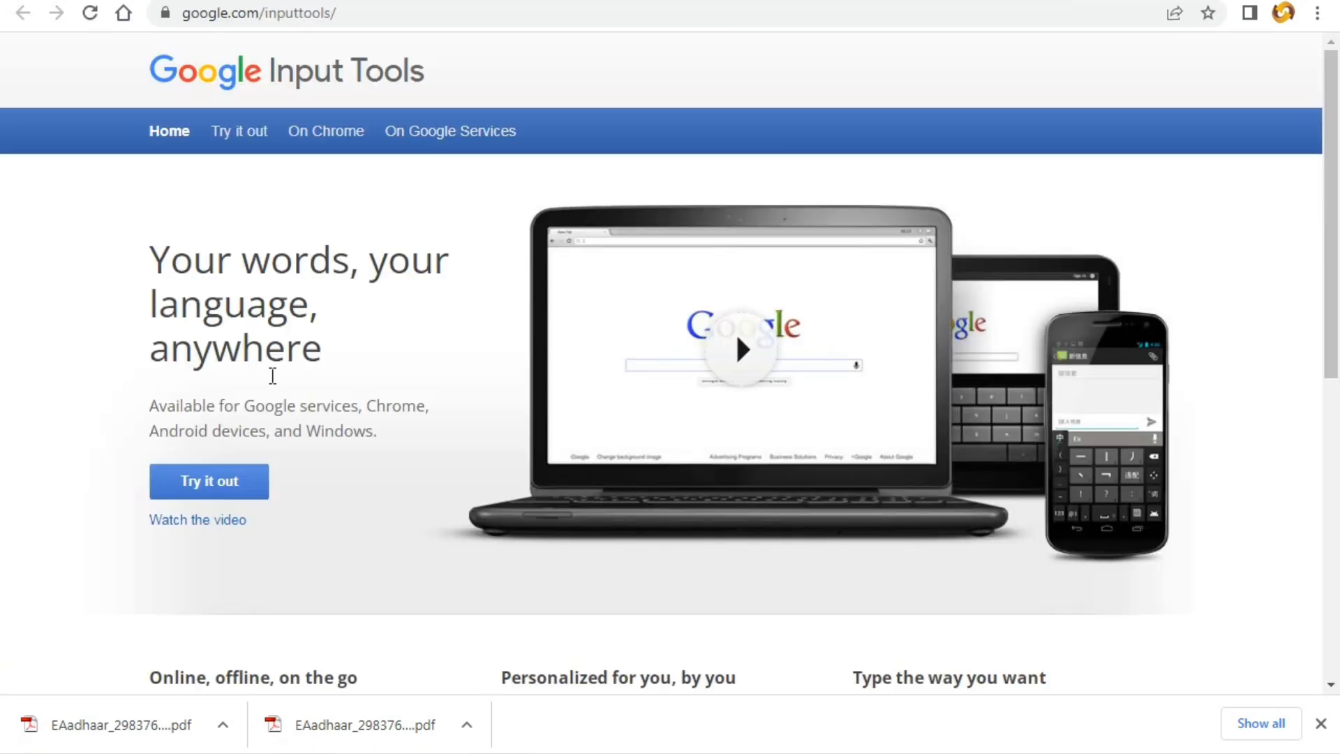
- On the Try it out page, switch input to Odia, then type and copy the beneficiary's name
click(189, 495)
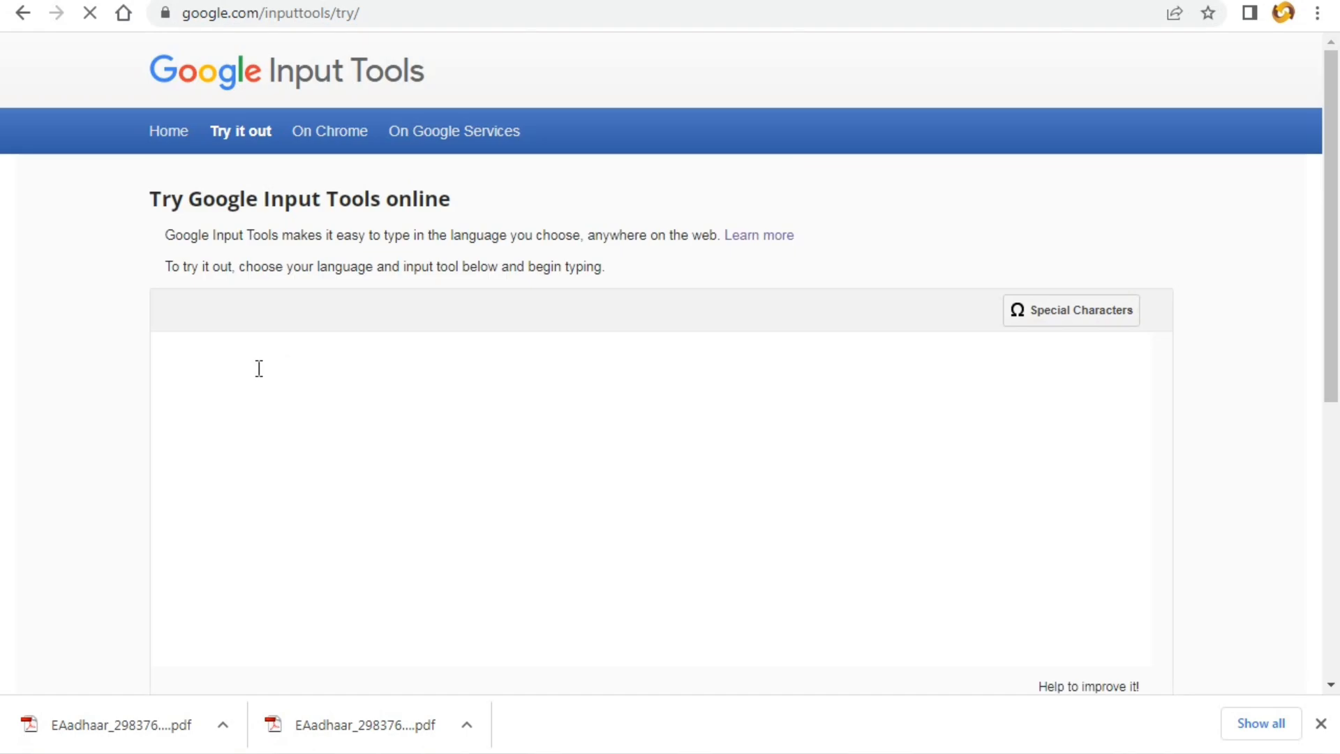
click(211, 320)
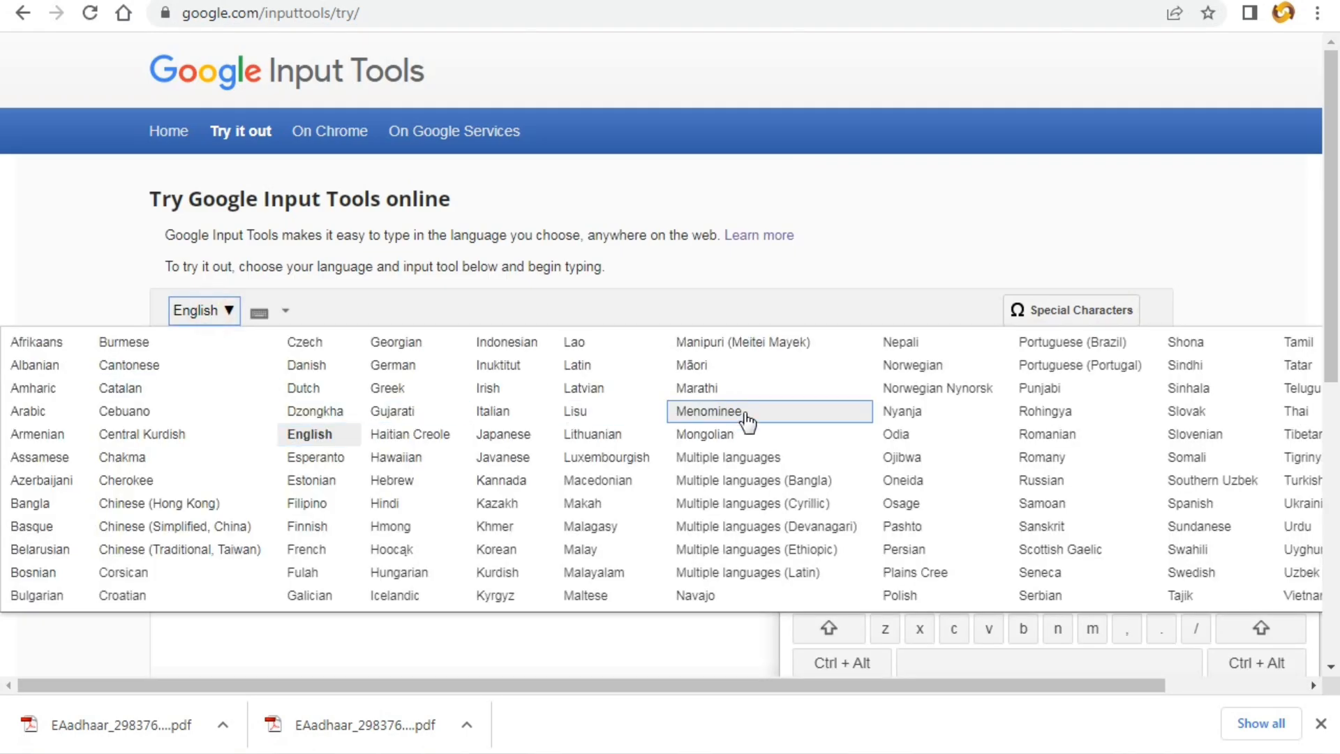
click(897, 434)
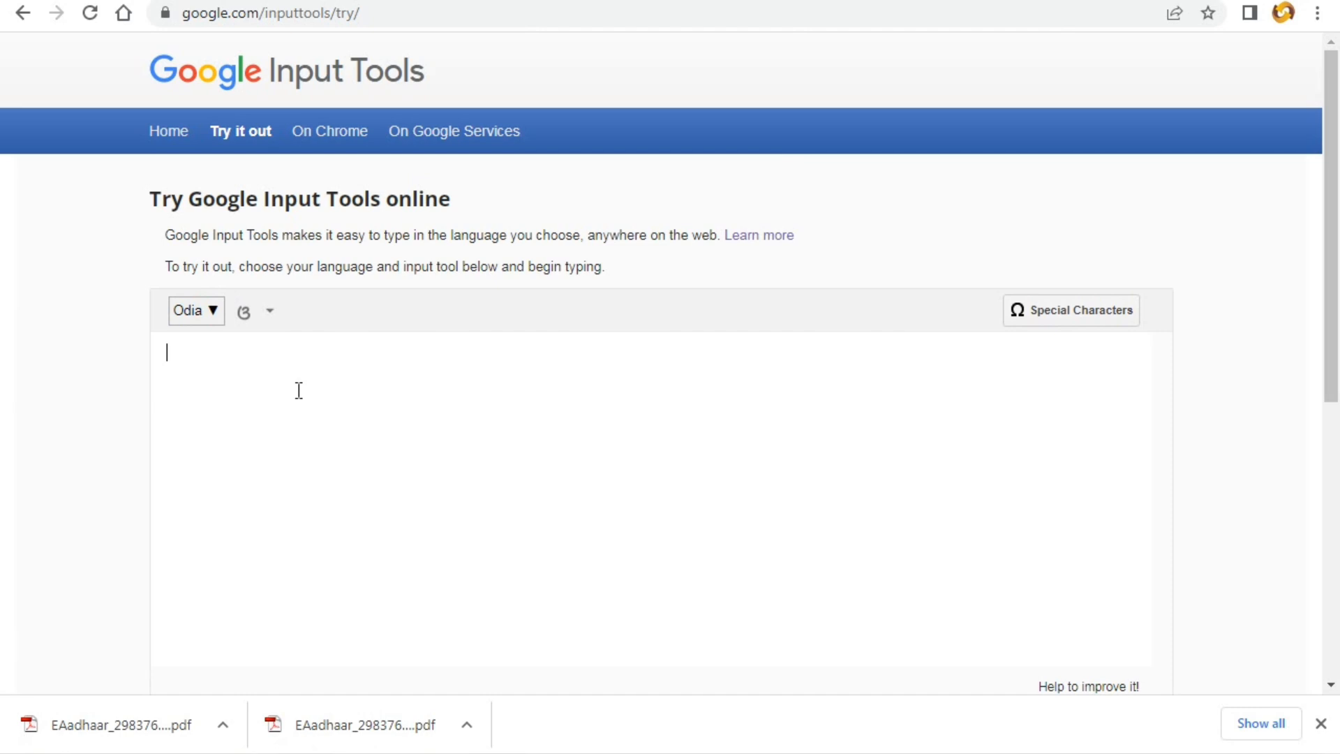
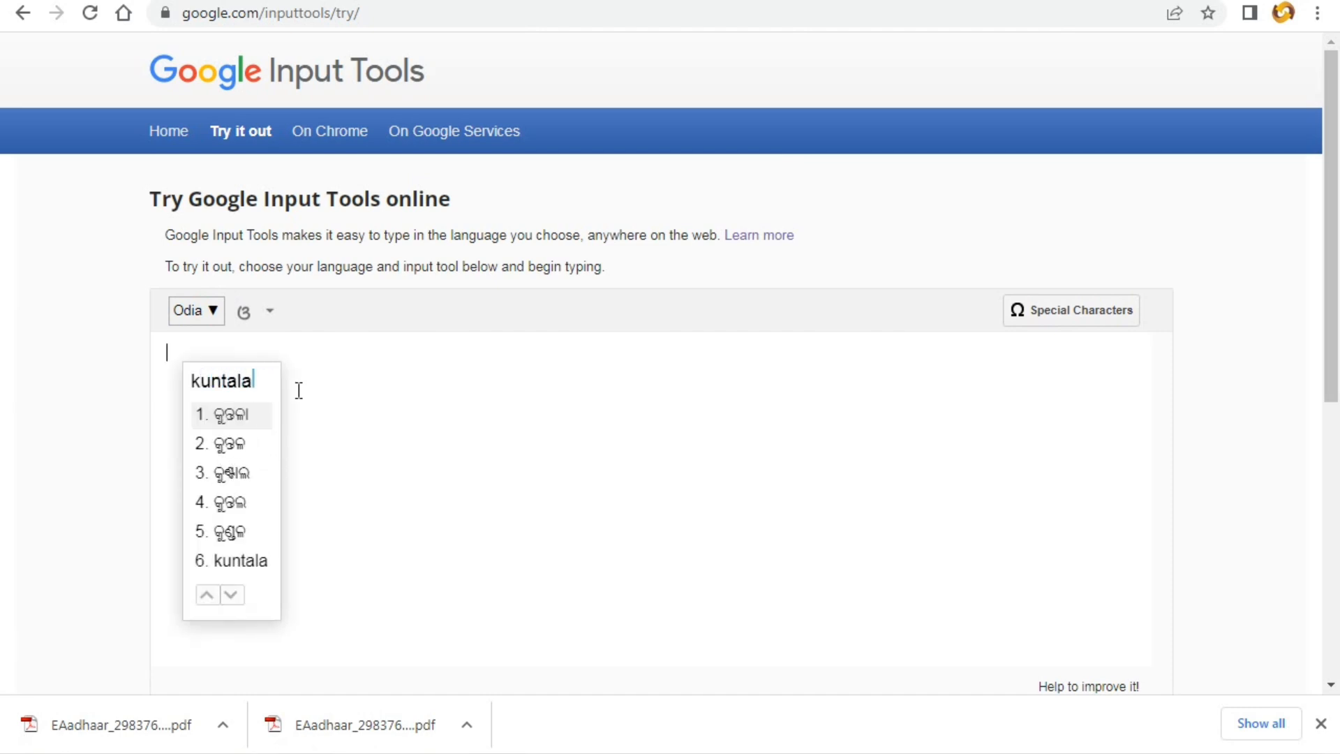
key(space)
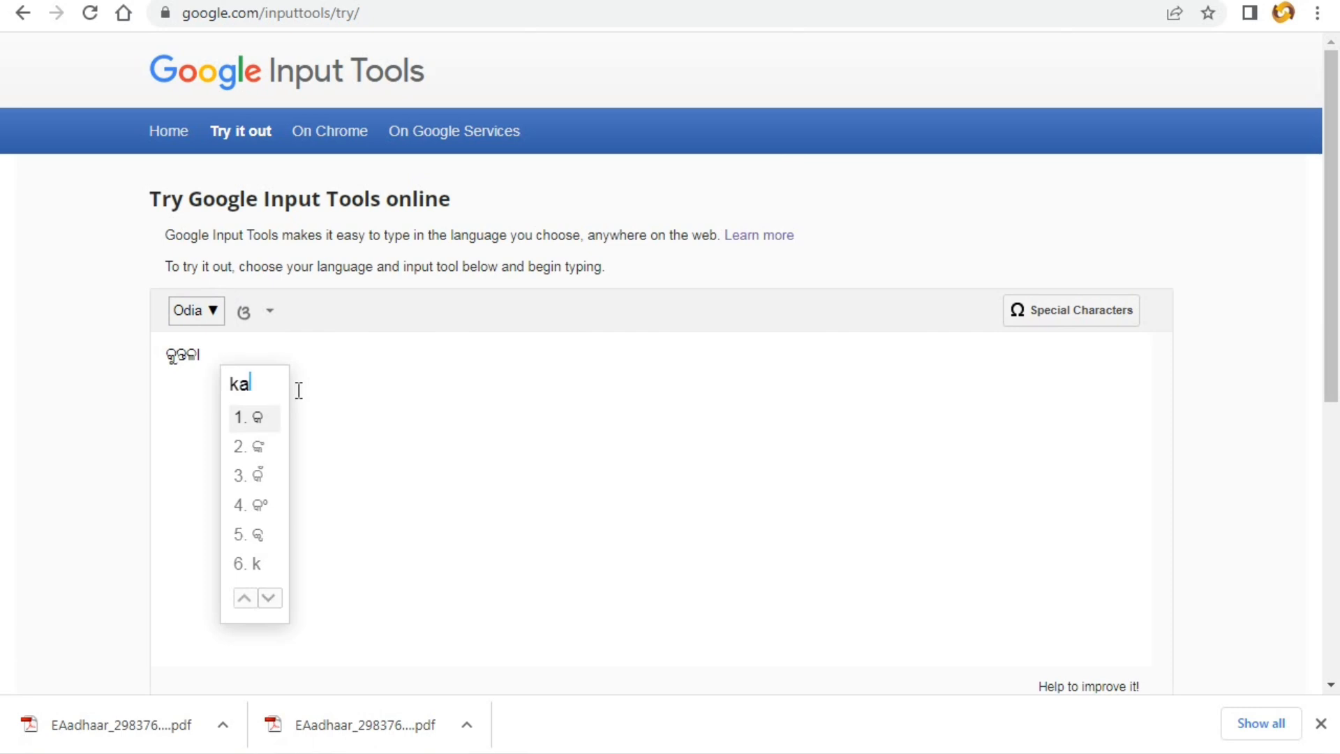
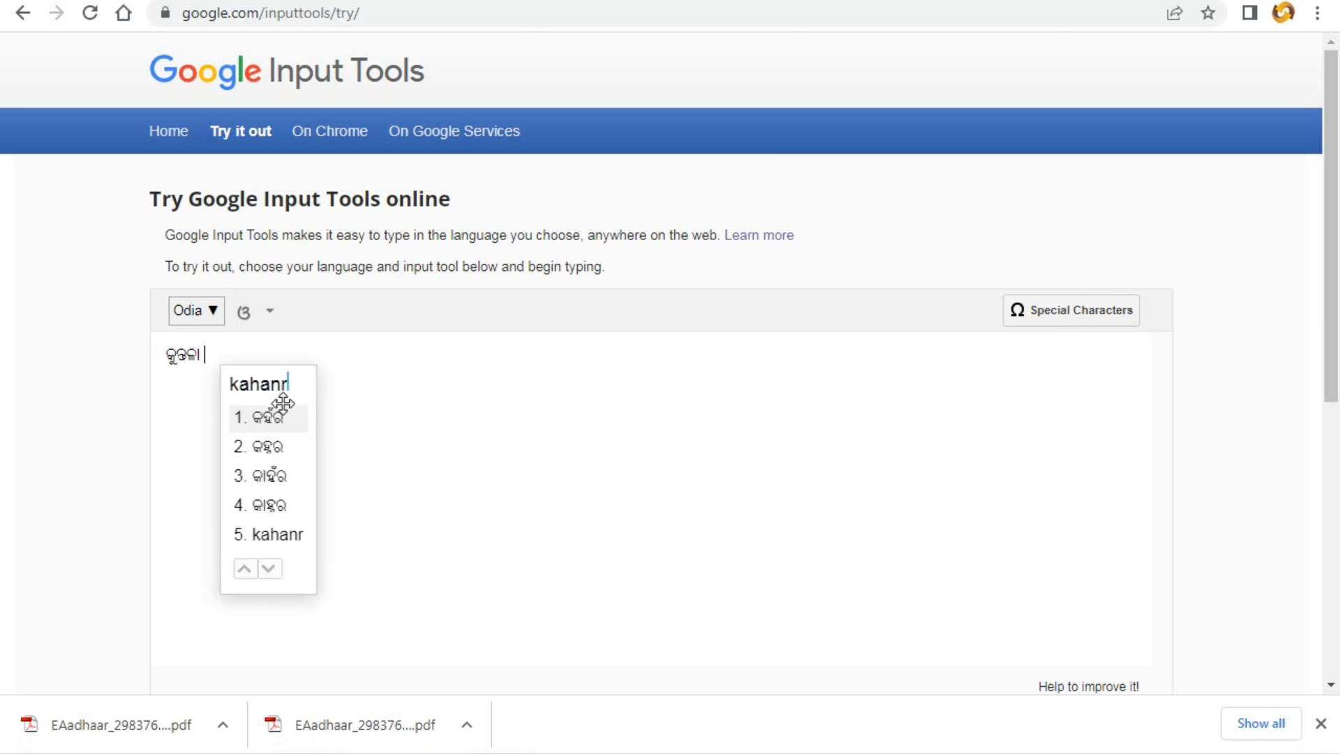
click(273, 416)
drag(266, 343, 167, 352)
right_click(174, 353)
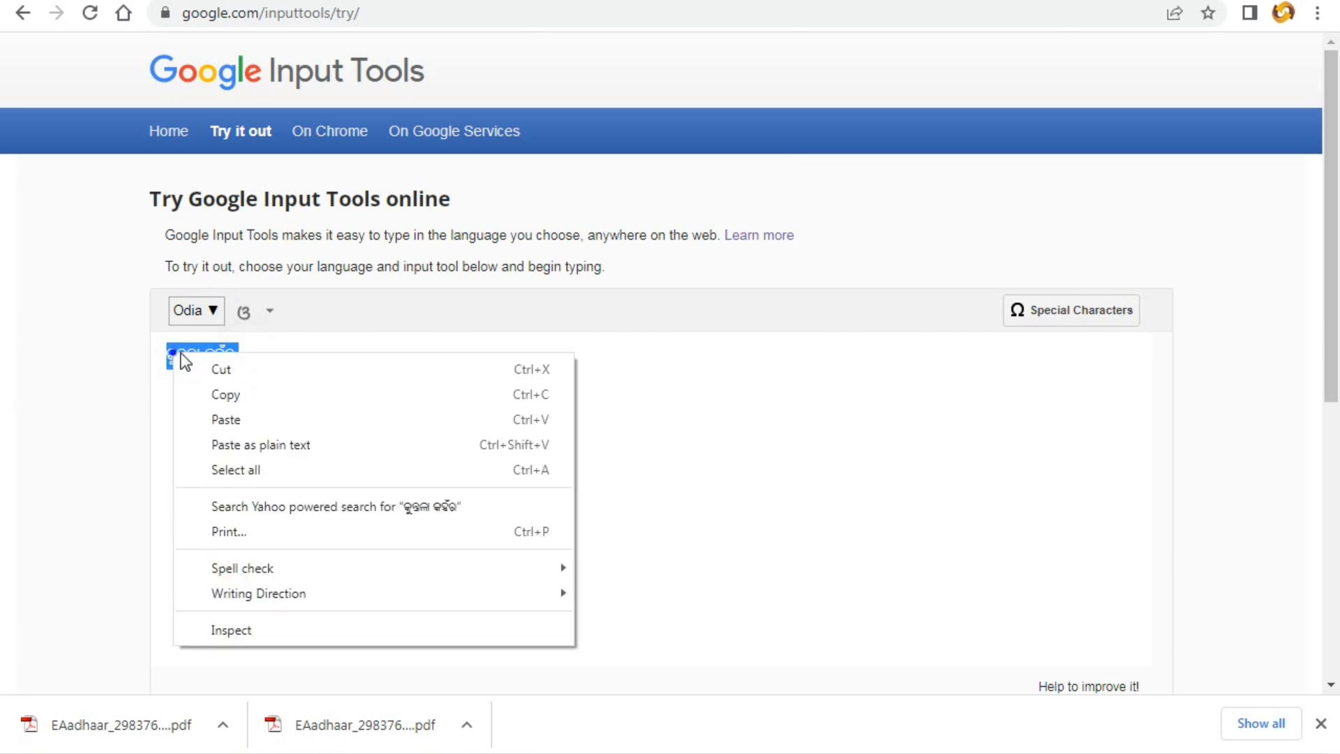
click(226, 395)
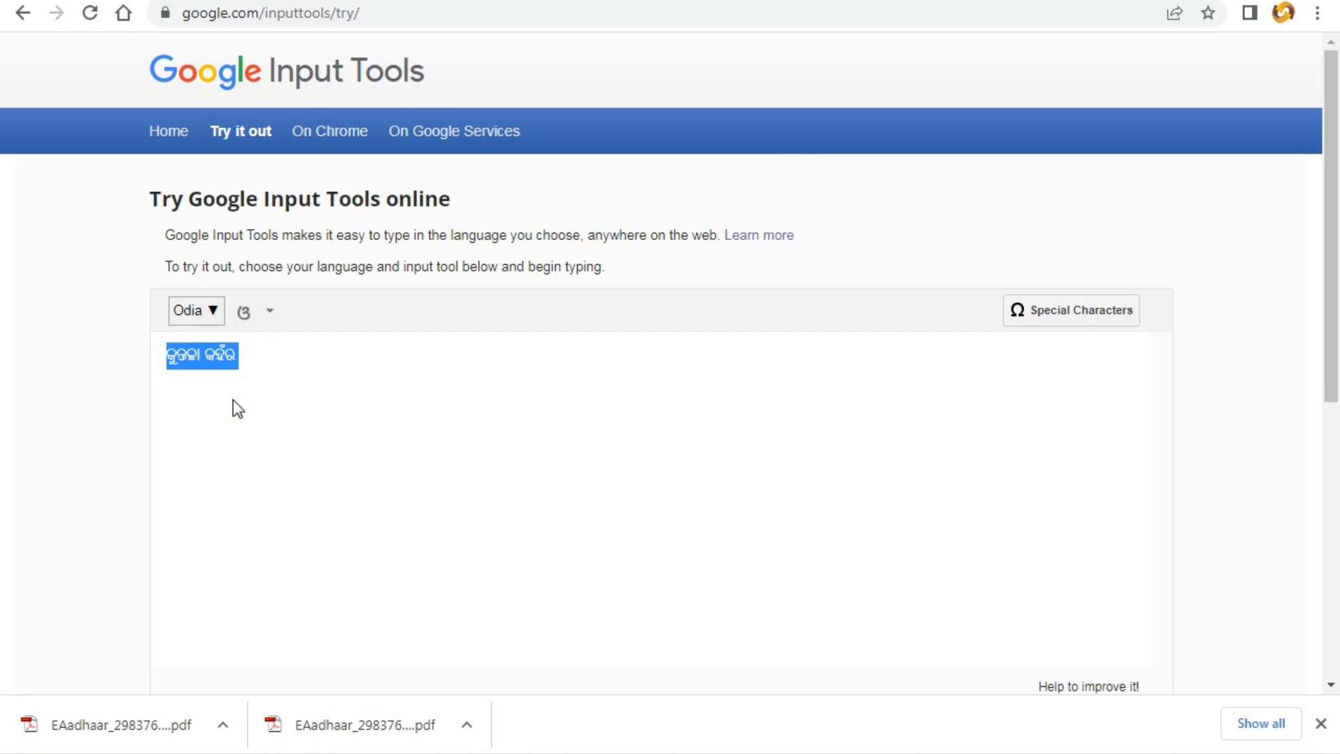
- Correct the Odia surname spelling and copy the corrected full name
click(234, 401)
key(BackSpace)
key(BackSpace)
key(BackSpace)
key(BackSpace)
key(BackSpace)
key(BackSpace)
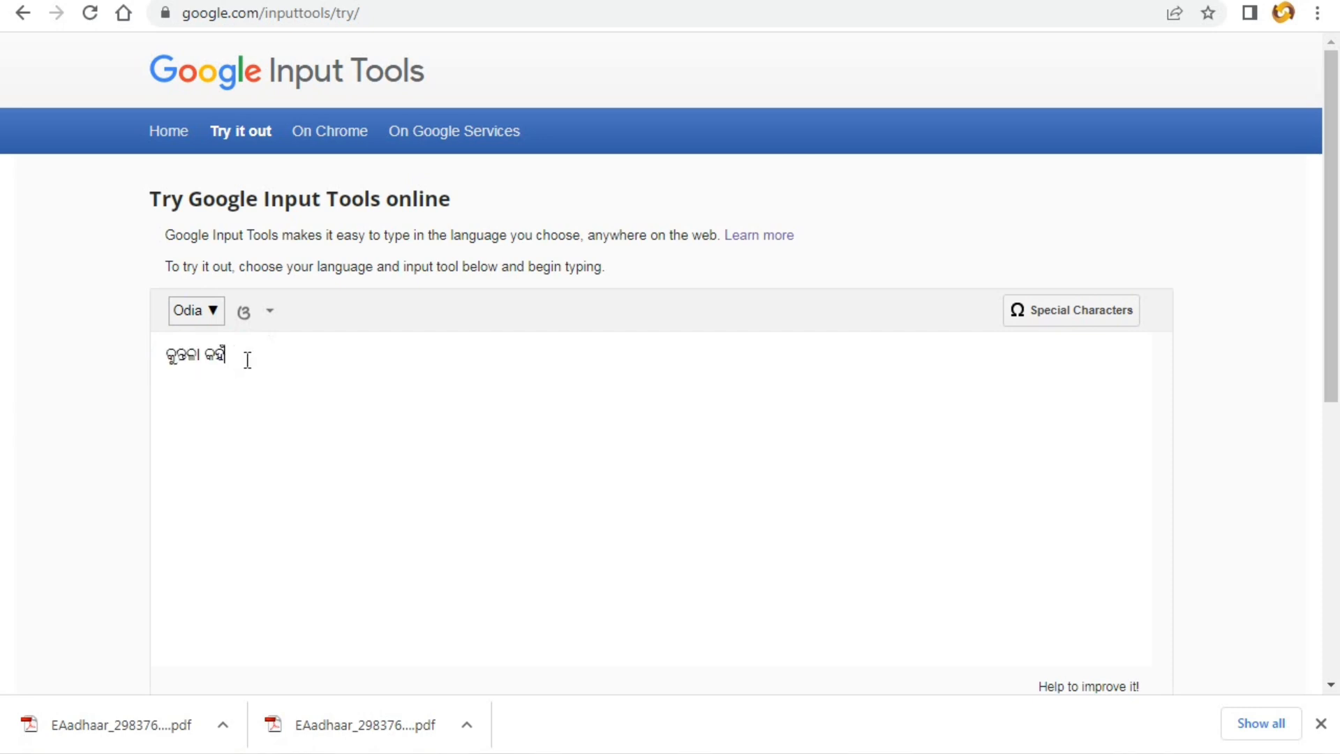
text(malli)
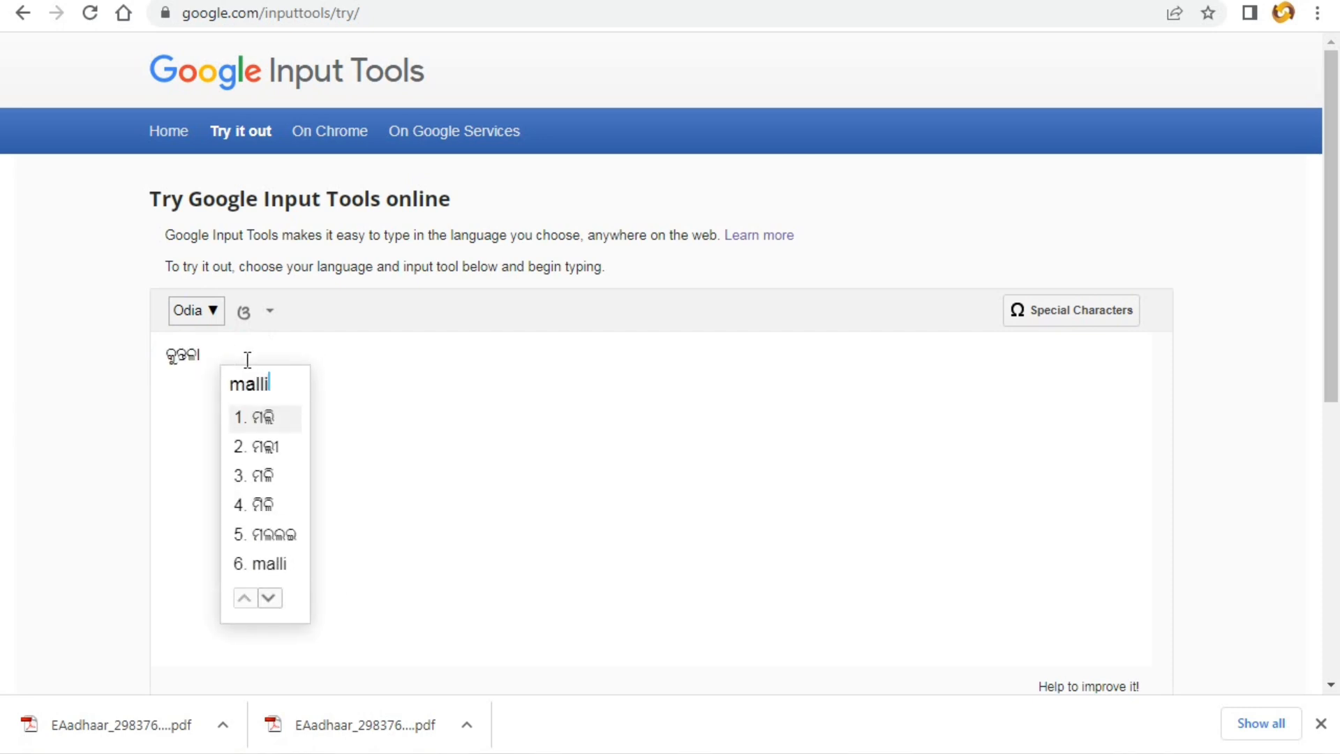
key(BackSpace)
key(BackSpace)
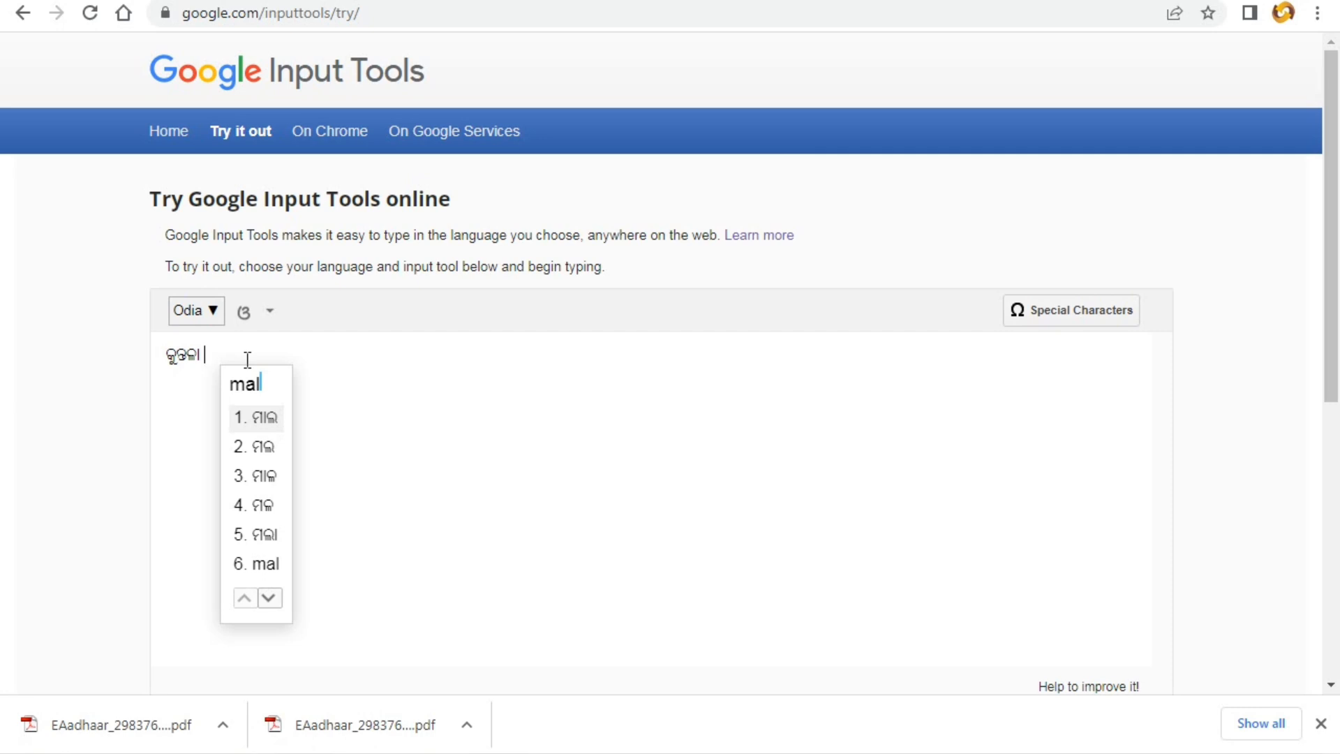
text(ik)
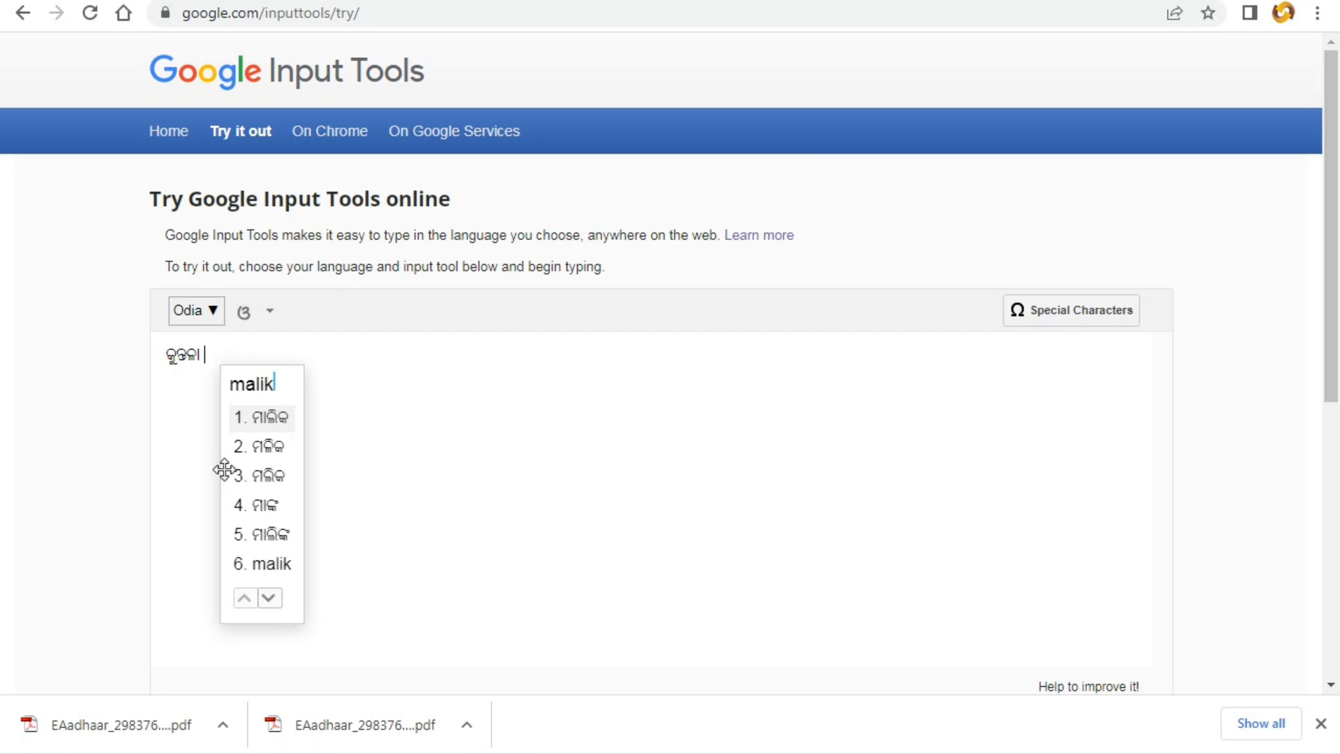
click(269, 476)
drag(268, 356, 149, 356)
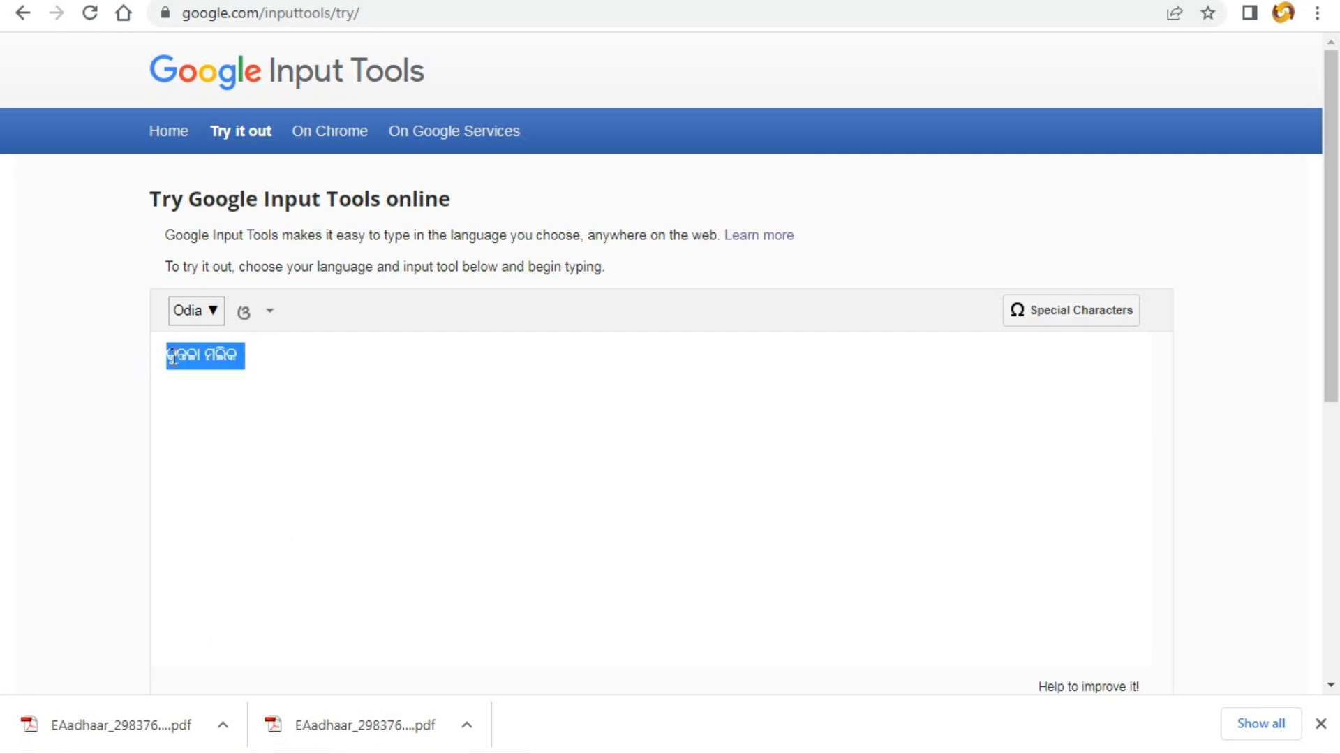
right_click(172, 358)
click(222, 400)
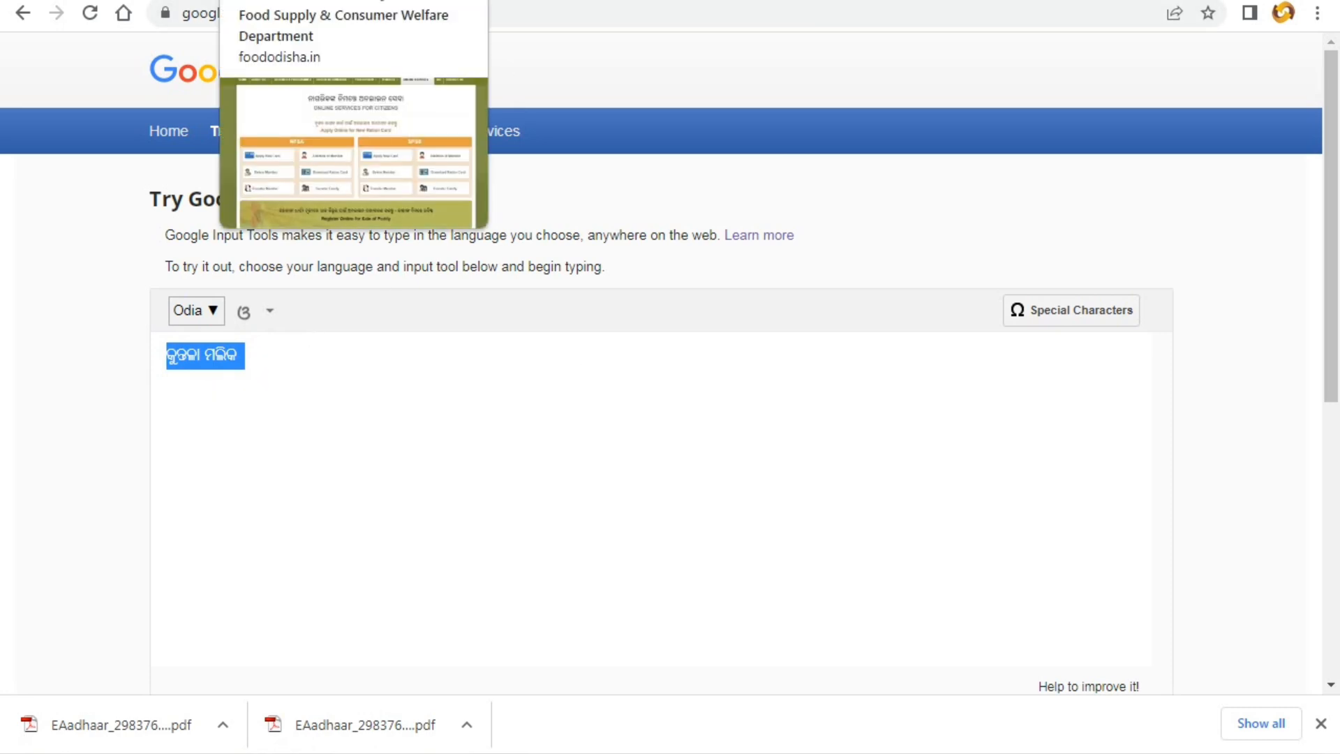
- Paste the copied Odia name into the first beneficiary's Odia name field
click(489, 0)
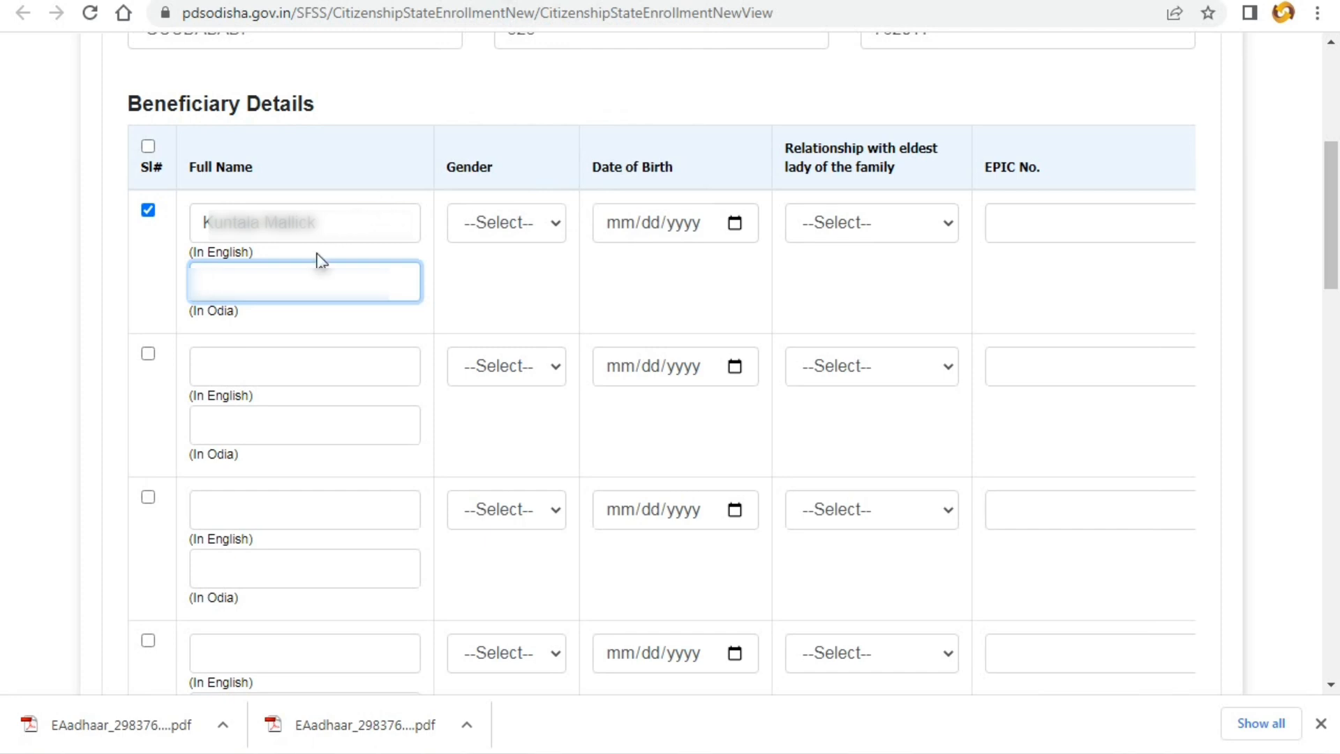
right_click(317, 285)
click(367, 414)
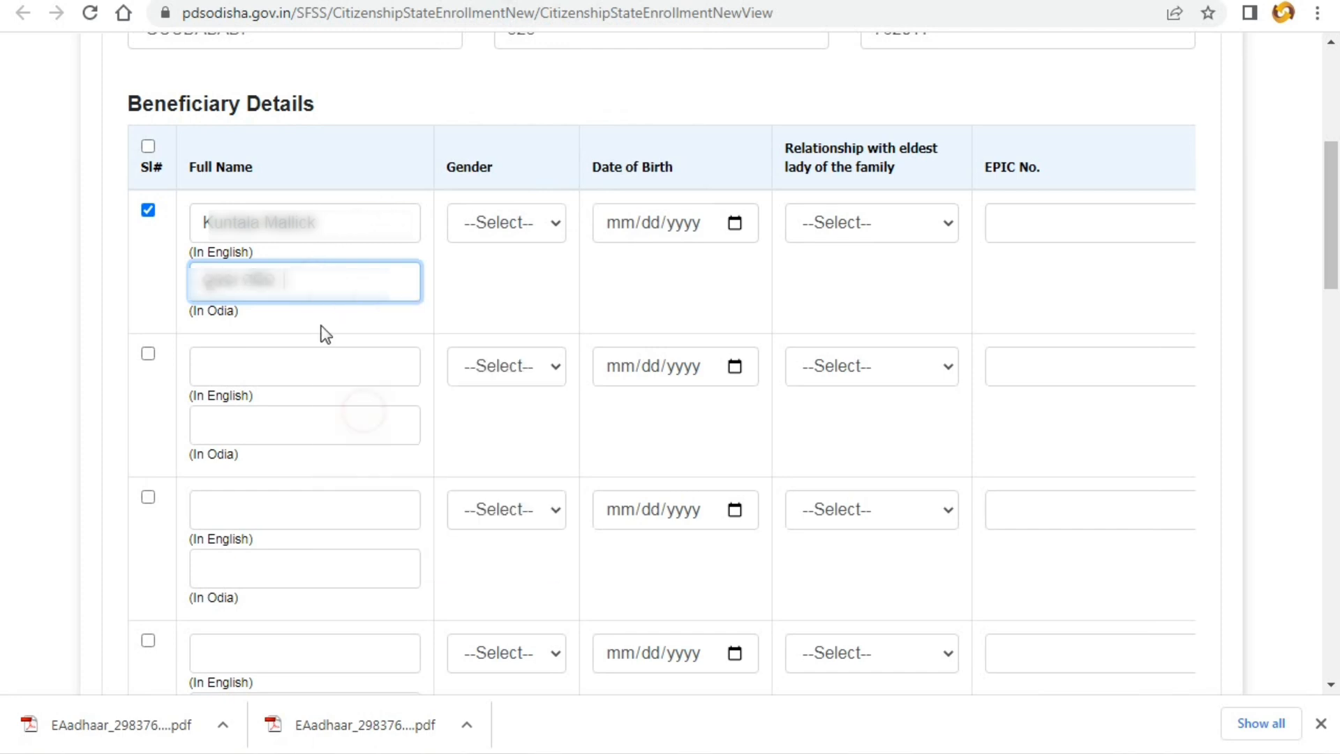
- Set row 1 to Female, date of birth 01/01/1975, and relationship Head
click(508, 224)
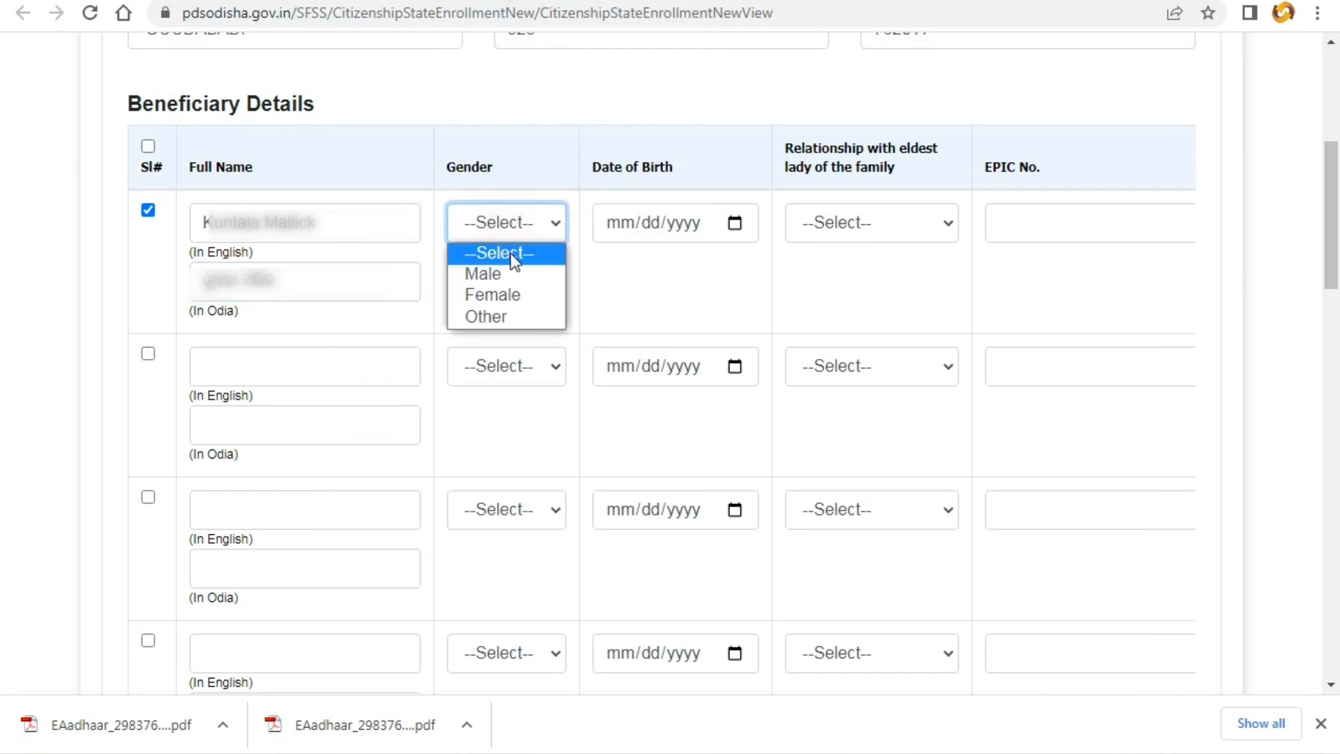
click(500, 294)
click(614, 224)
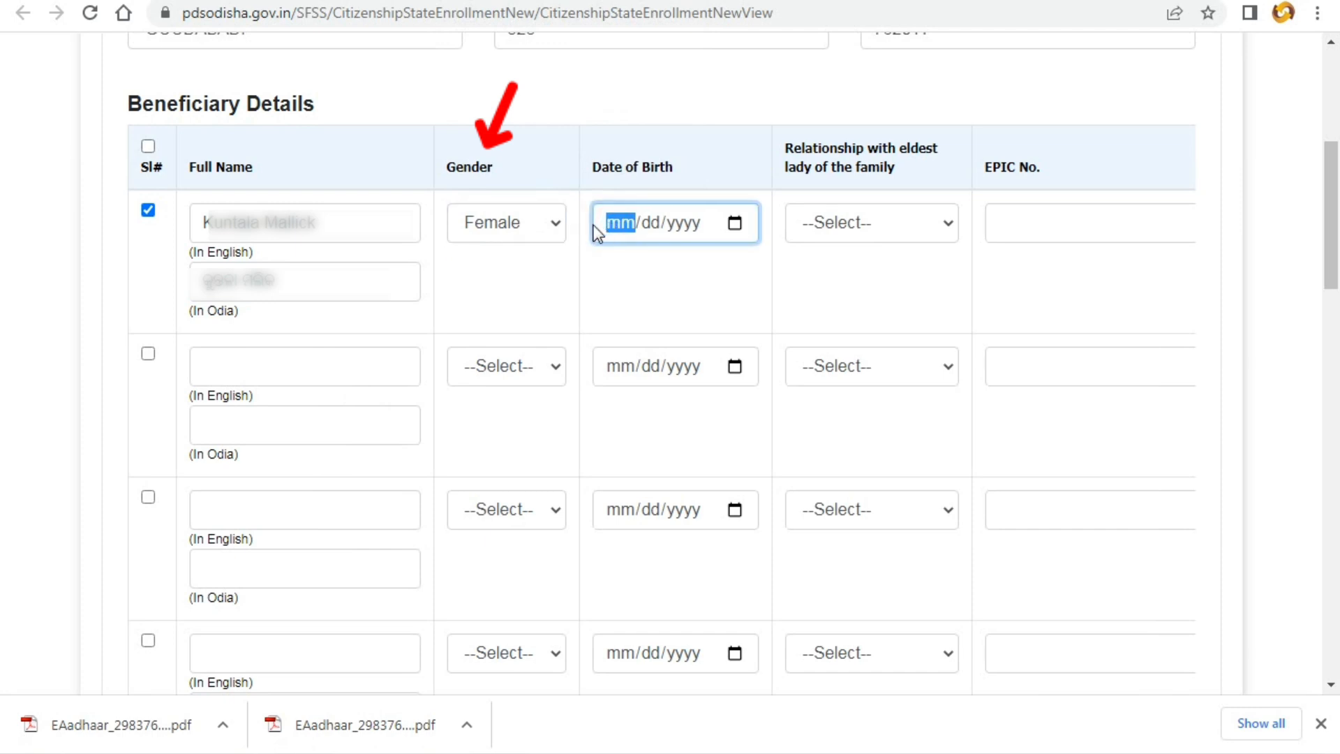
text(01/01/)
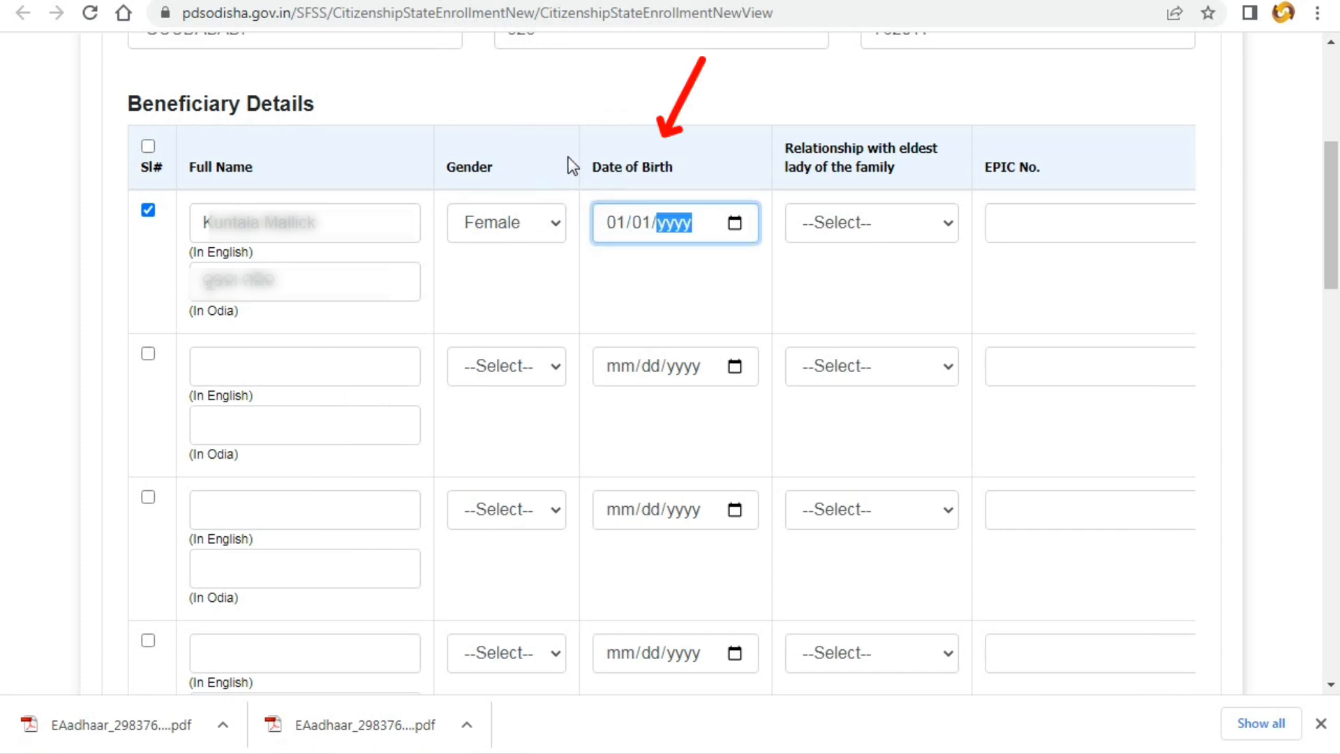
text(1307)
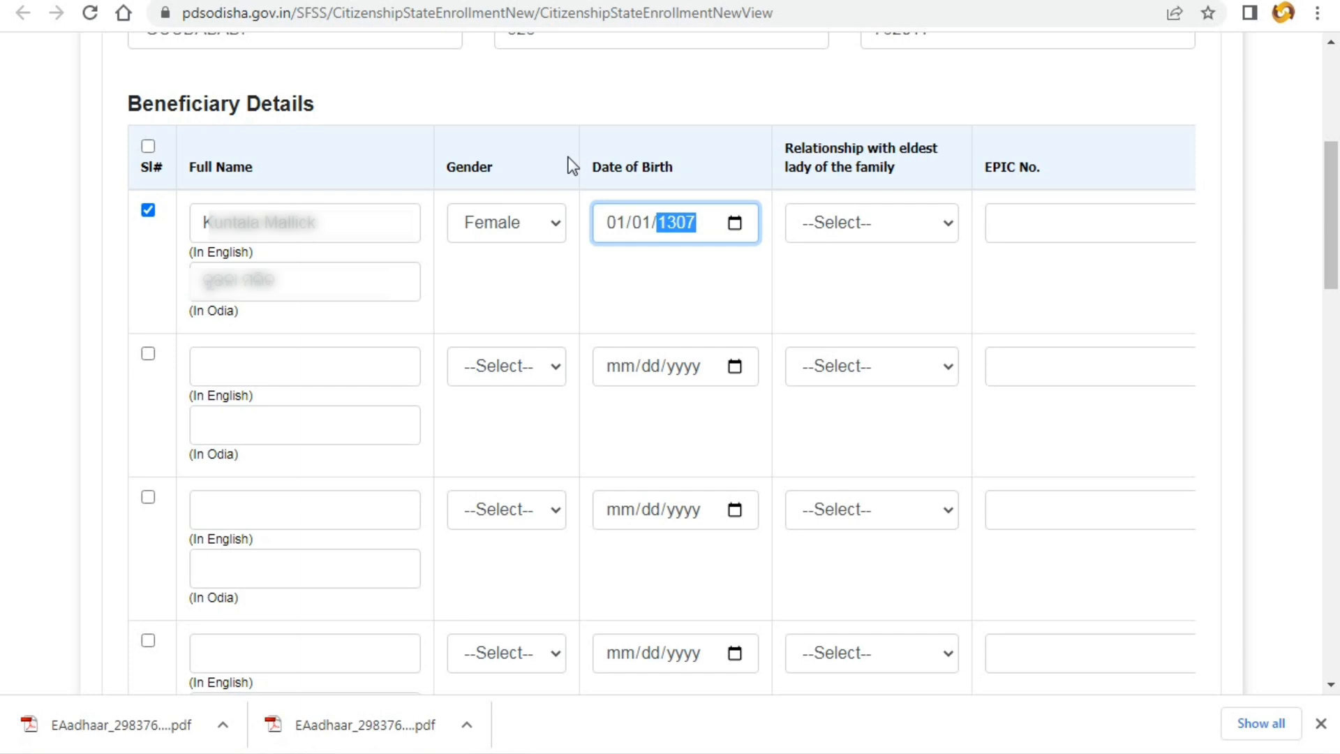
key(Tab)
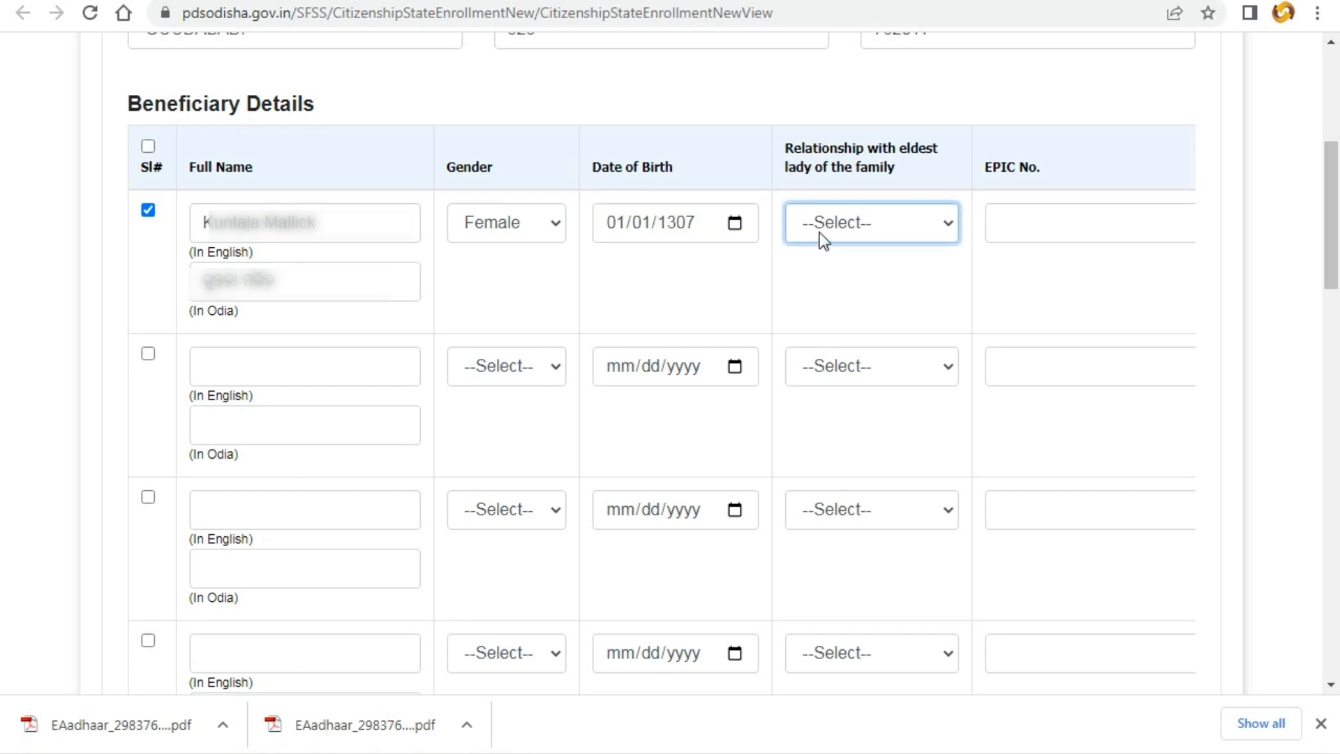
click(680, 225)
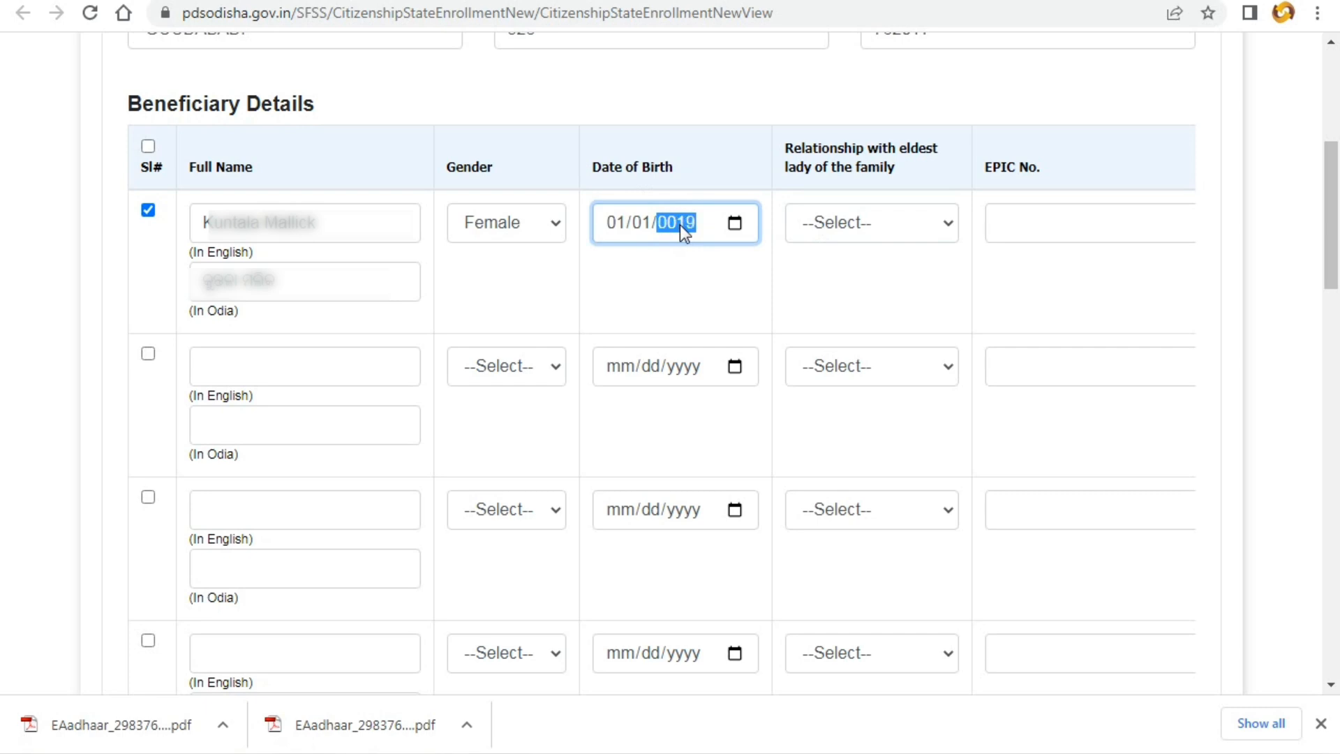
key(Tab)
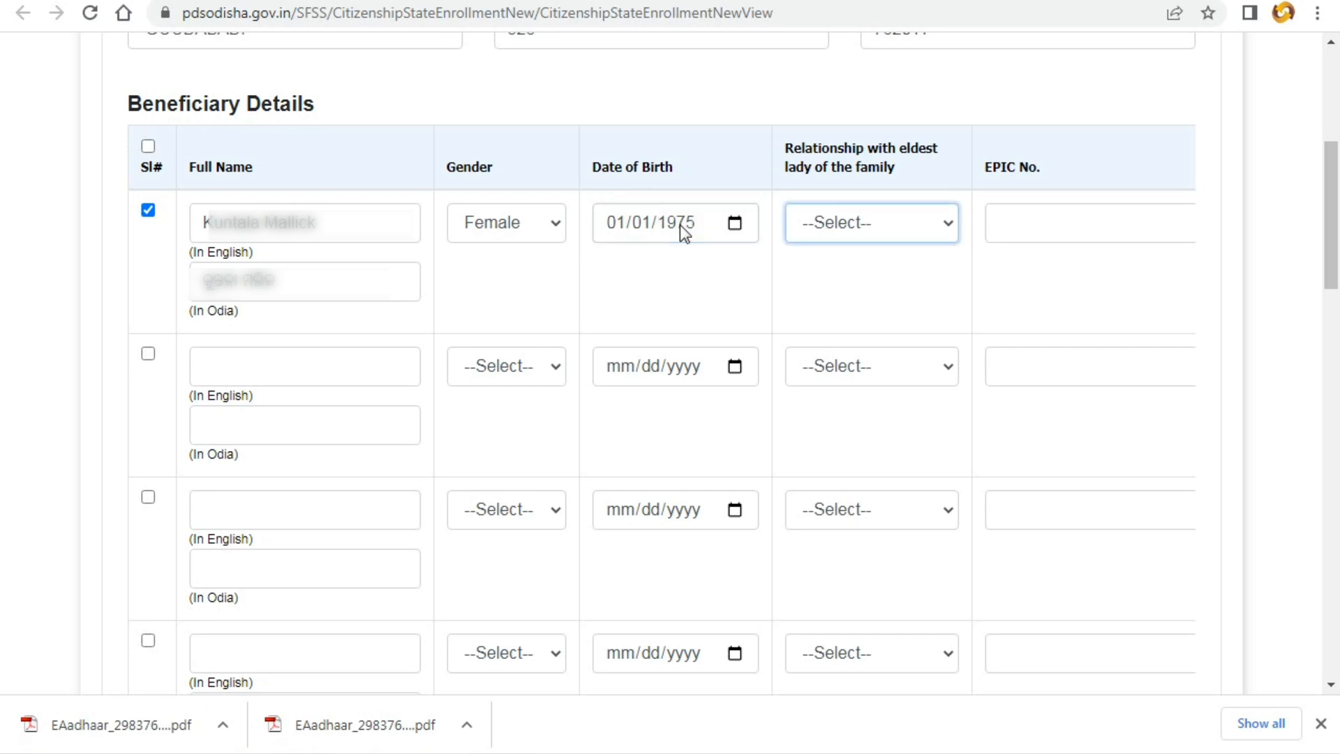
click(836, 229)
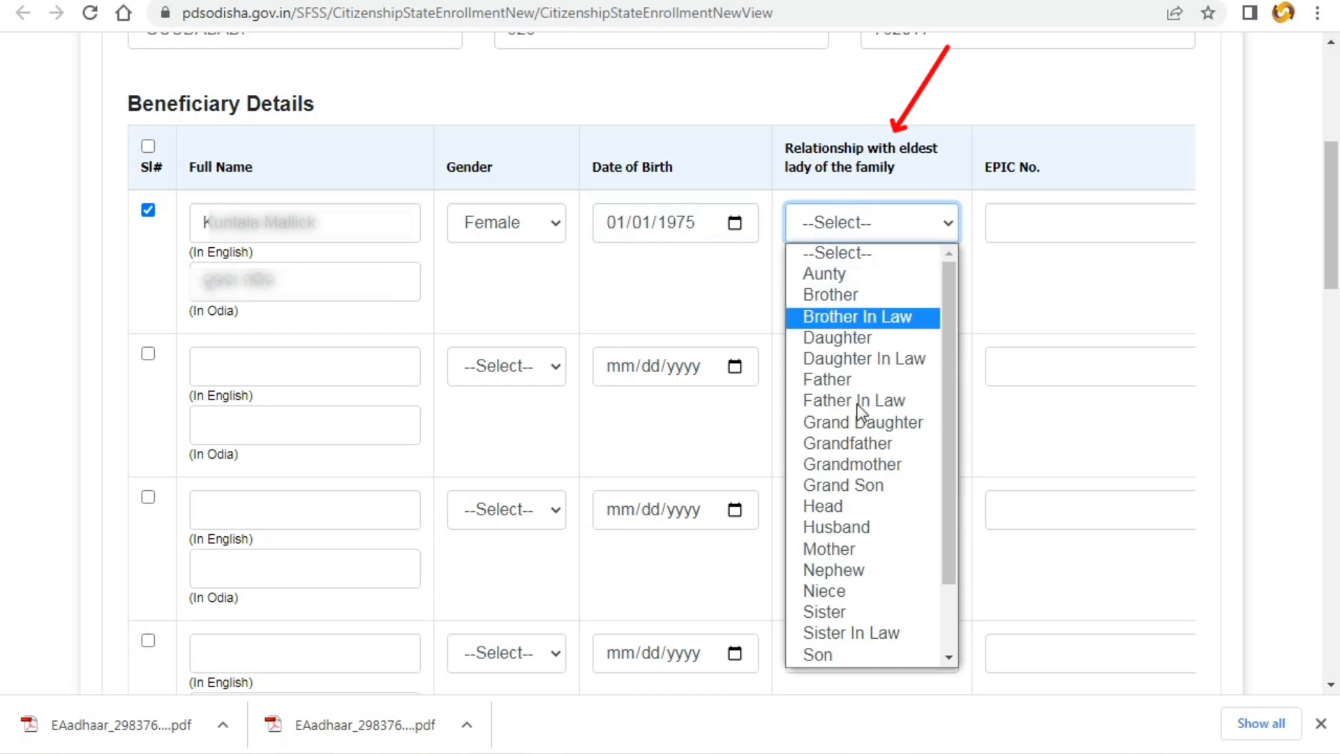
click(846, 506)
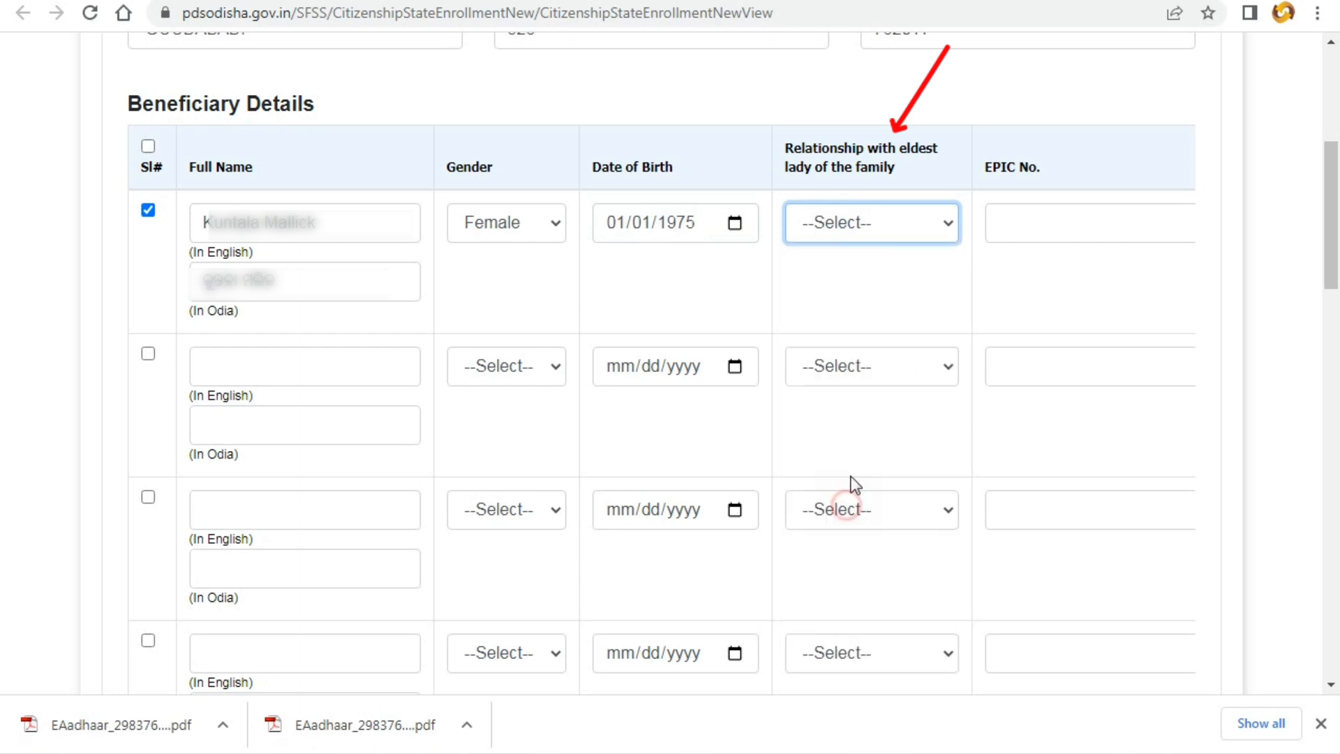
click(1012, 229)
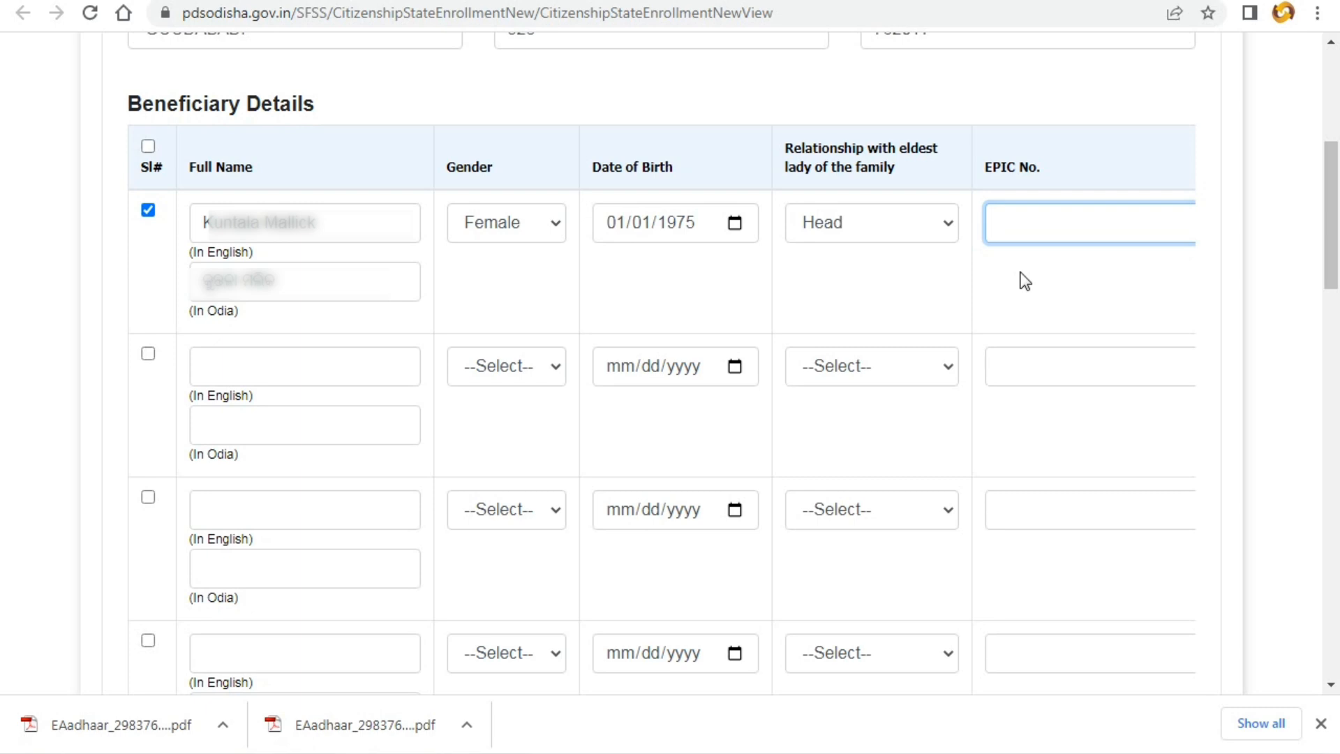
- Paste the EPIC number, enter the Aadhaar number, and move on to the father's name
key(ctrl+v)
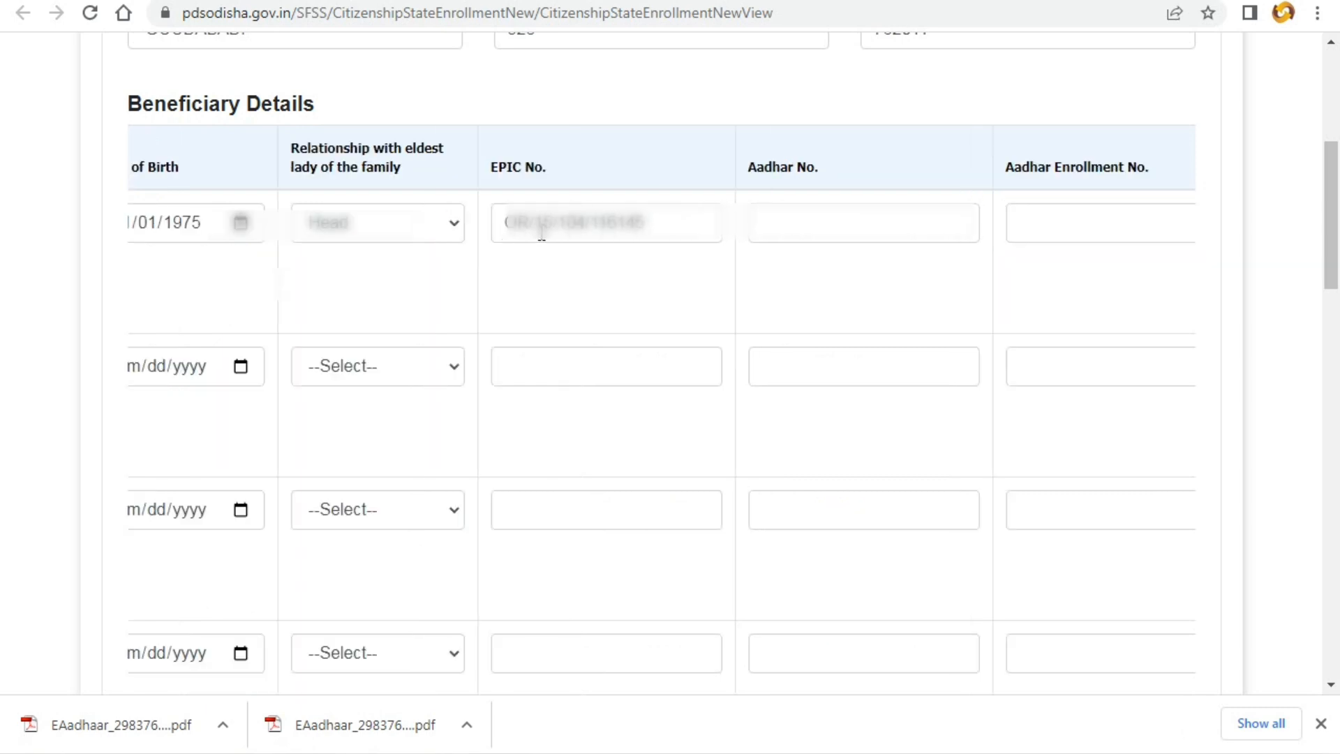
drag(504, 223, 706, 225)
click(782, 227)
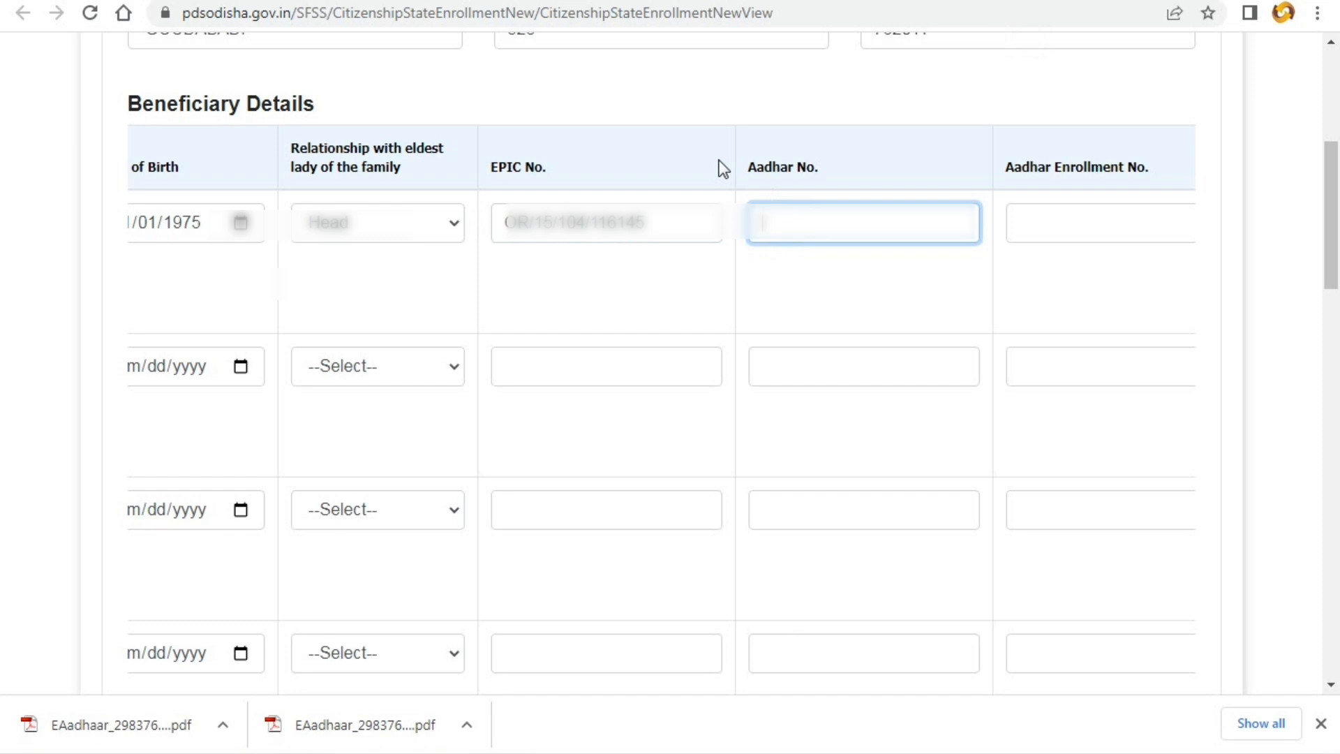
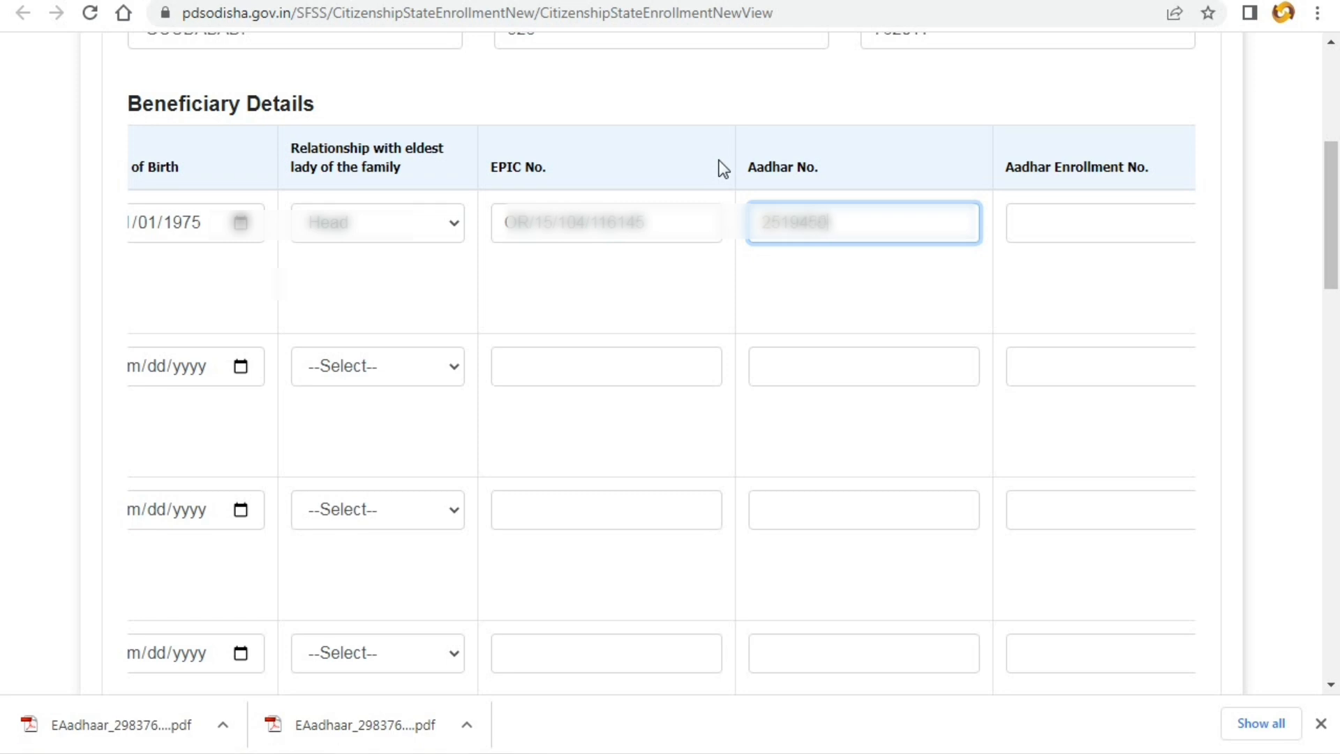
key(Tab)
key(Tab)
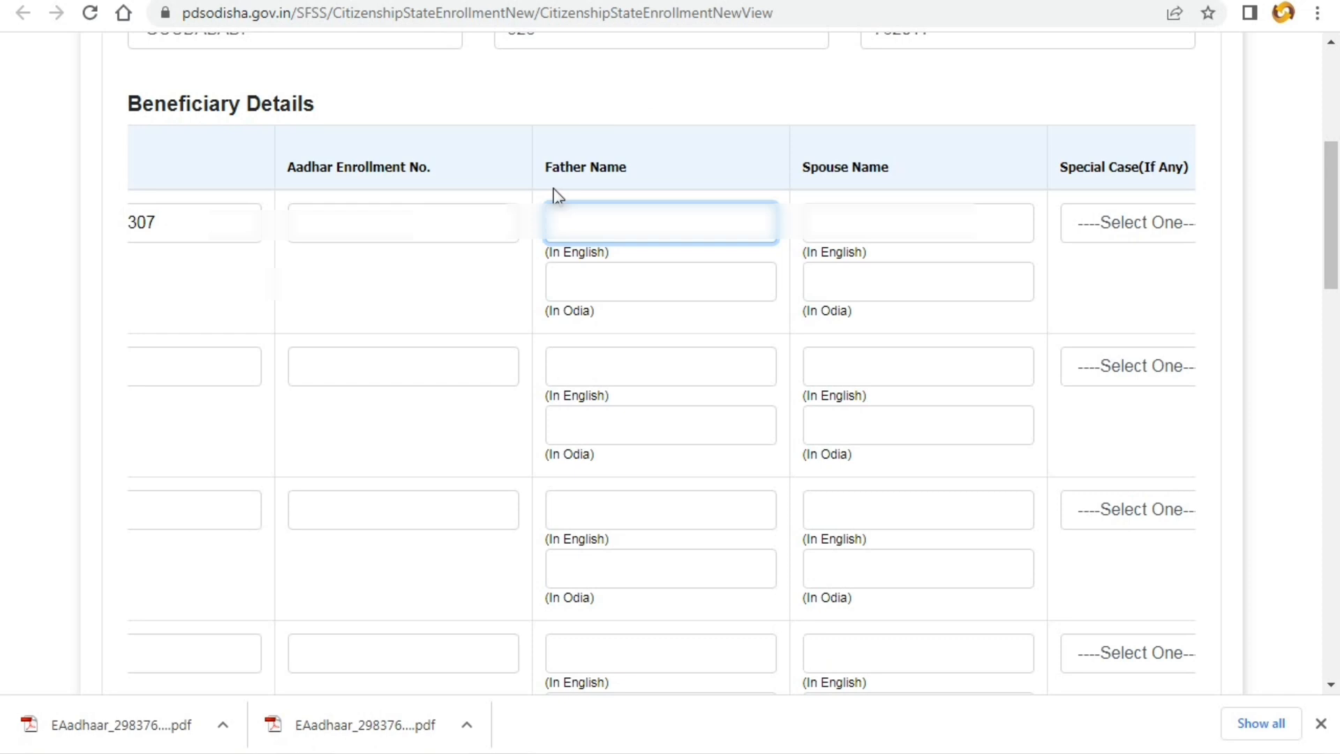
key(Return)
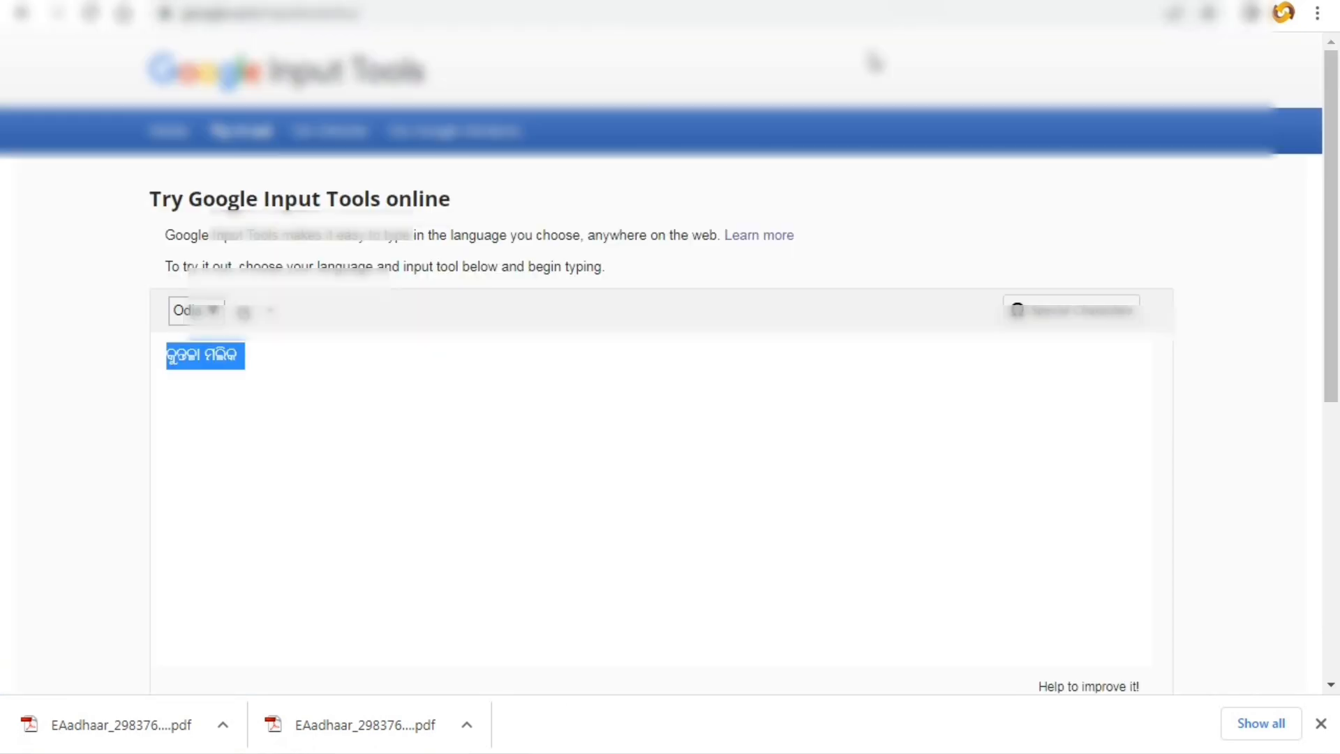
- Replace the old text with the father's name in Odia script and copy it
click(195, 444)
drag(256, 354, 120, 363)
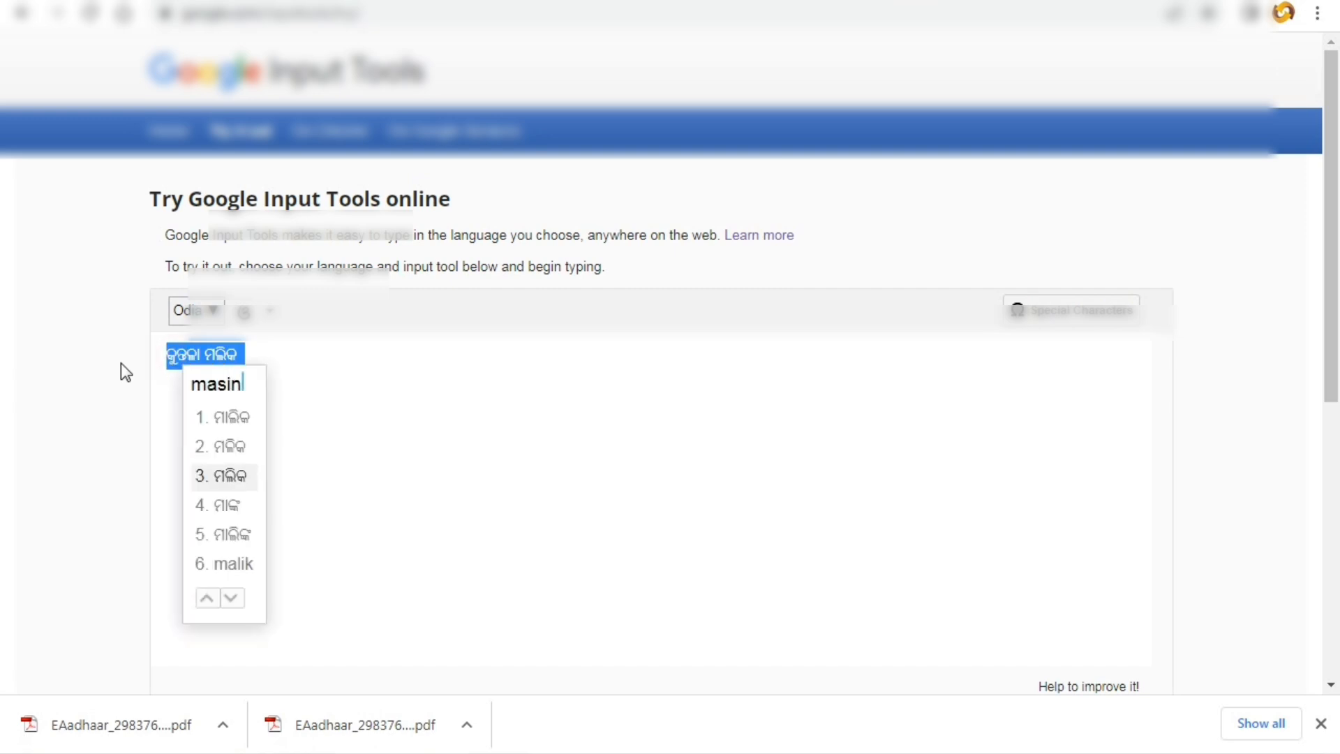
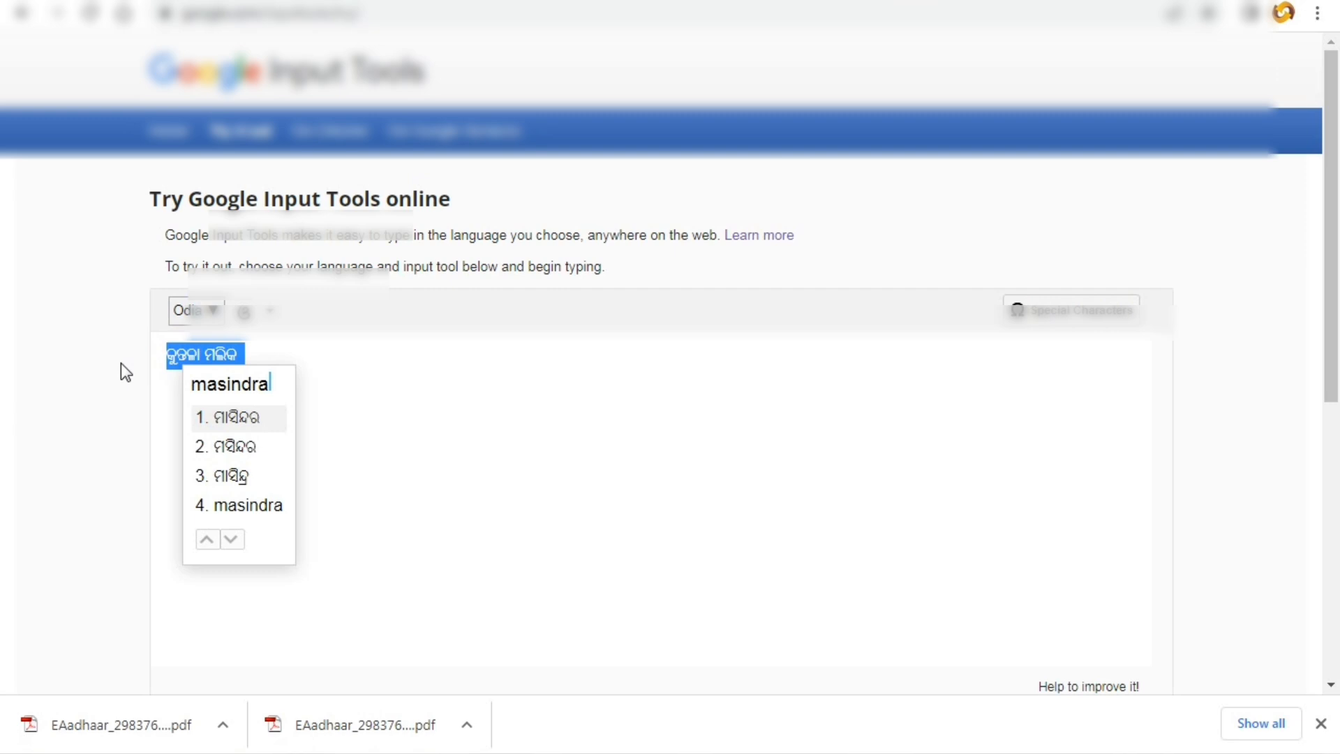
click(232, 478)
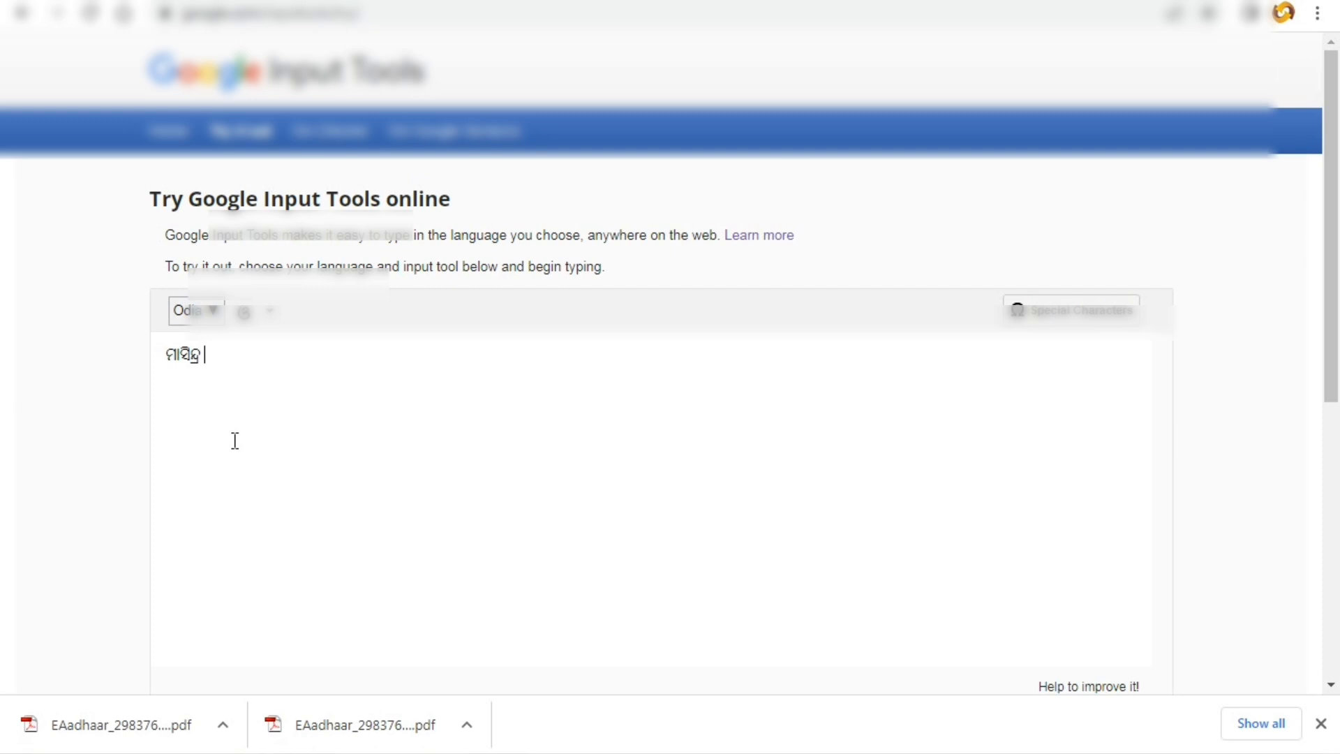
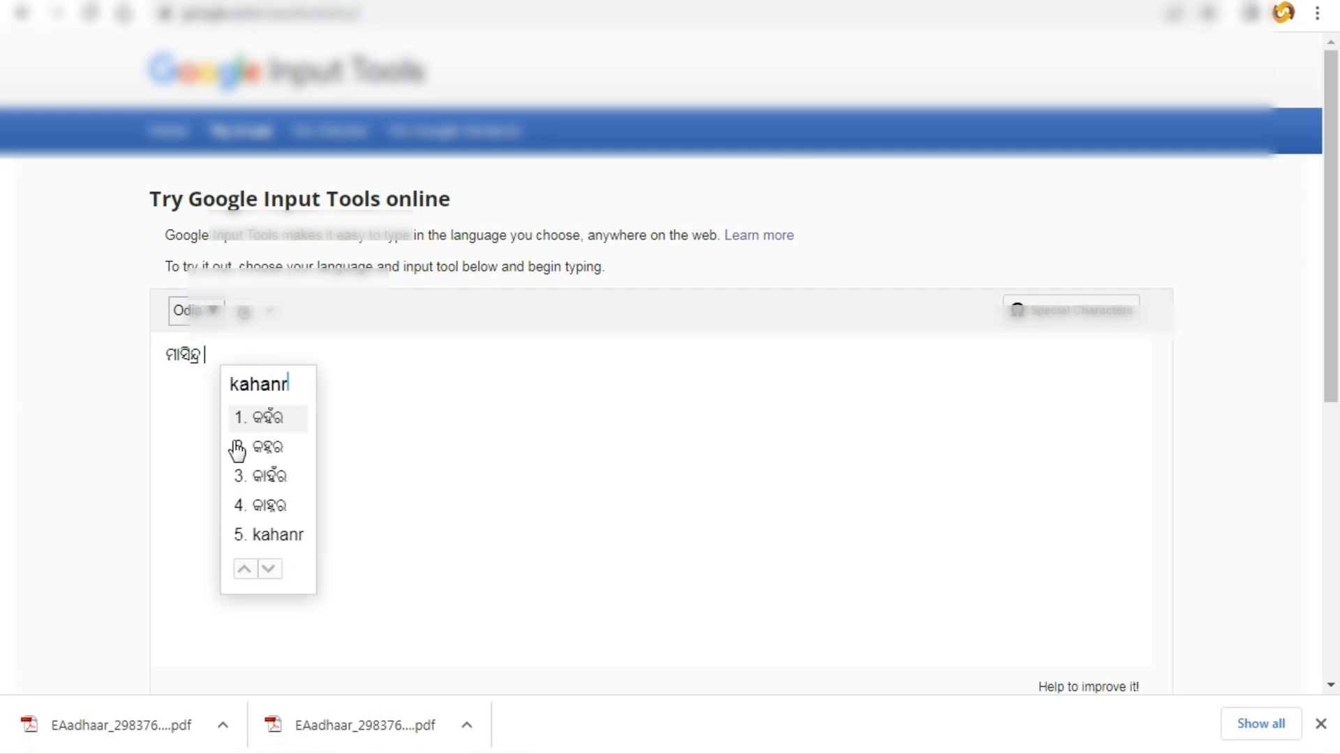
click(258, 417)
drag(241, 356, 125, 362)
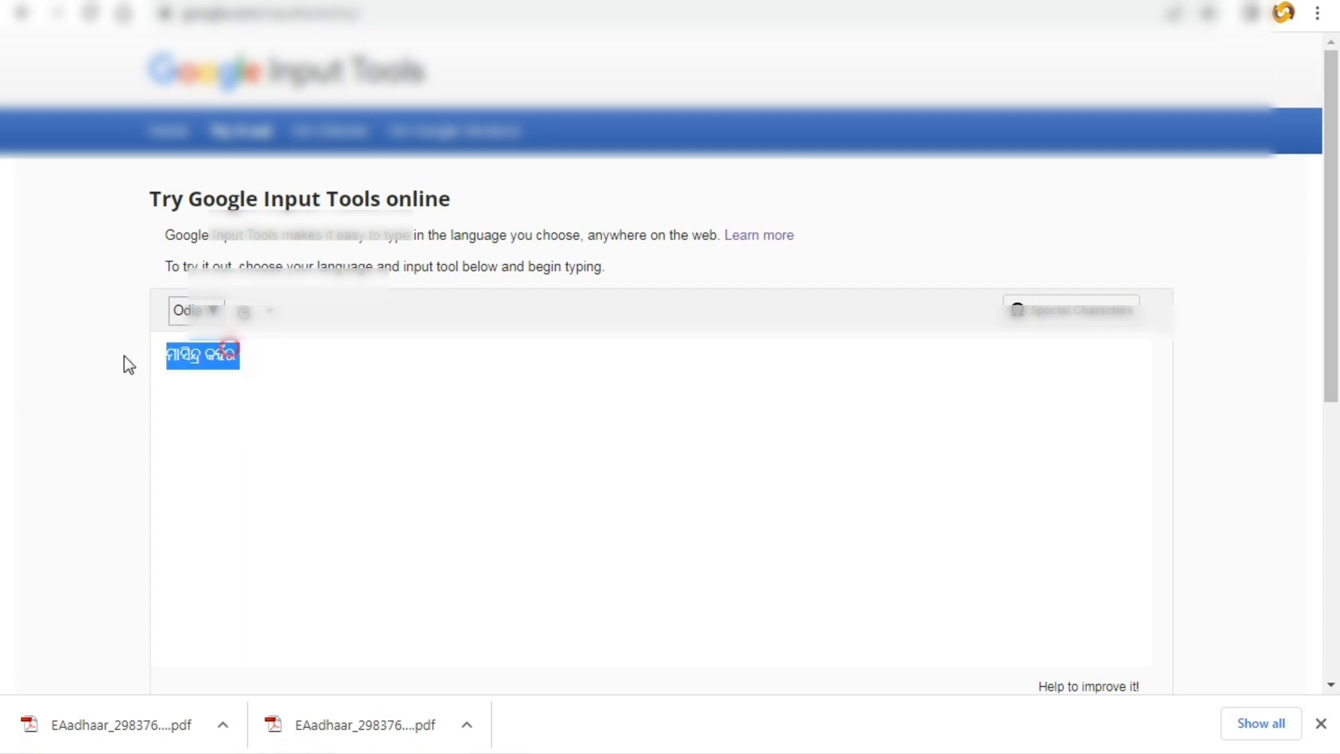
right_click(199, 357)
click(241, 398)
- Back on the ration card form, paste the father's Odia name into its Odia field
key(ctrl+Tab)
right_click(1049, 384)
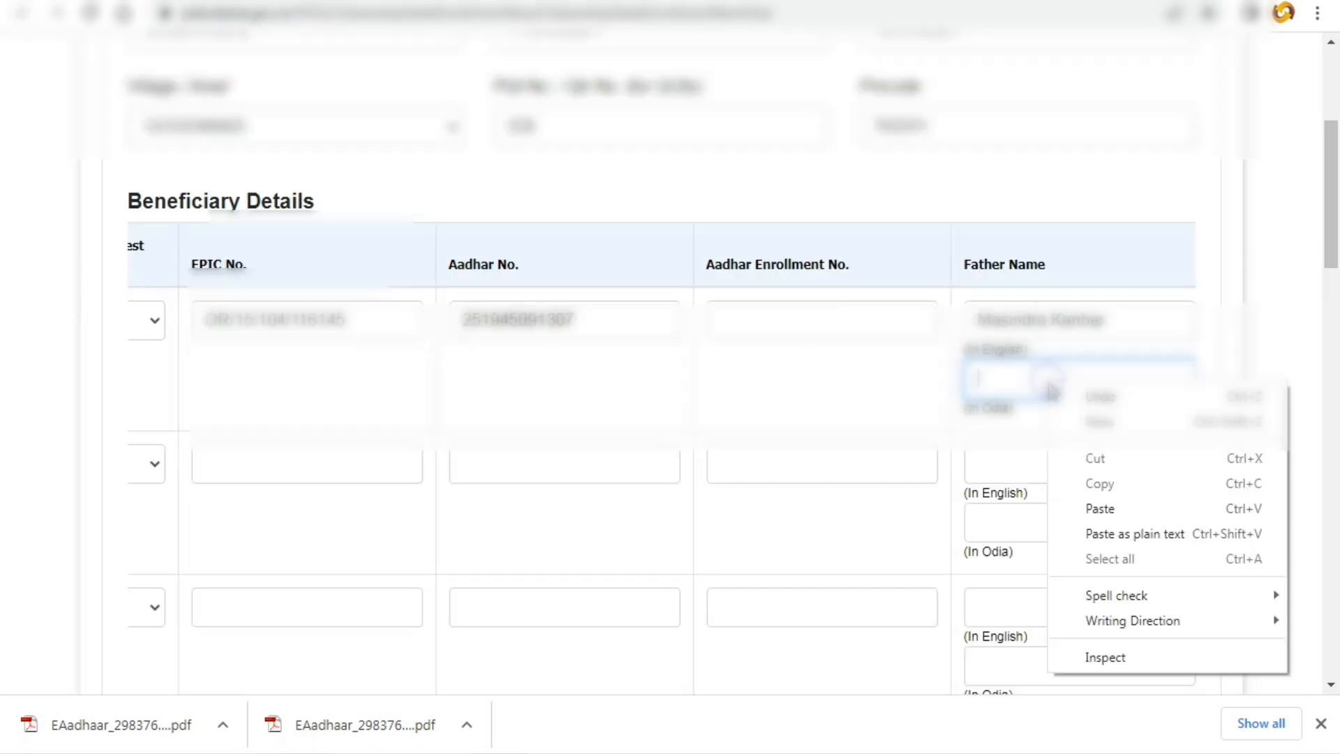
click(1099, 508)
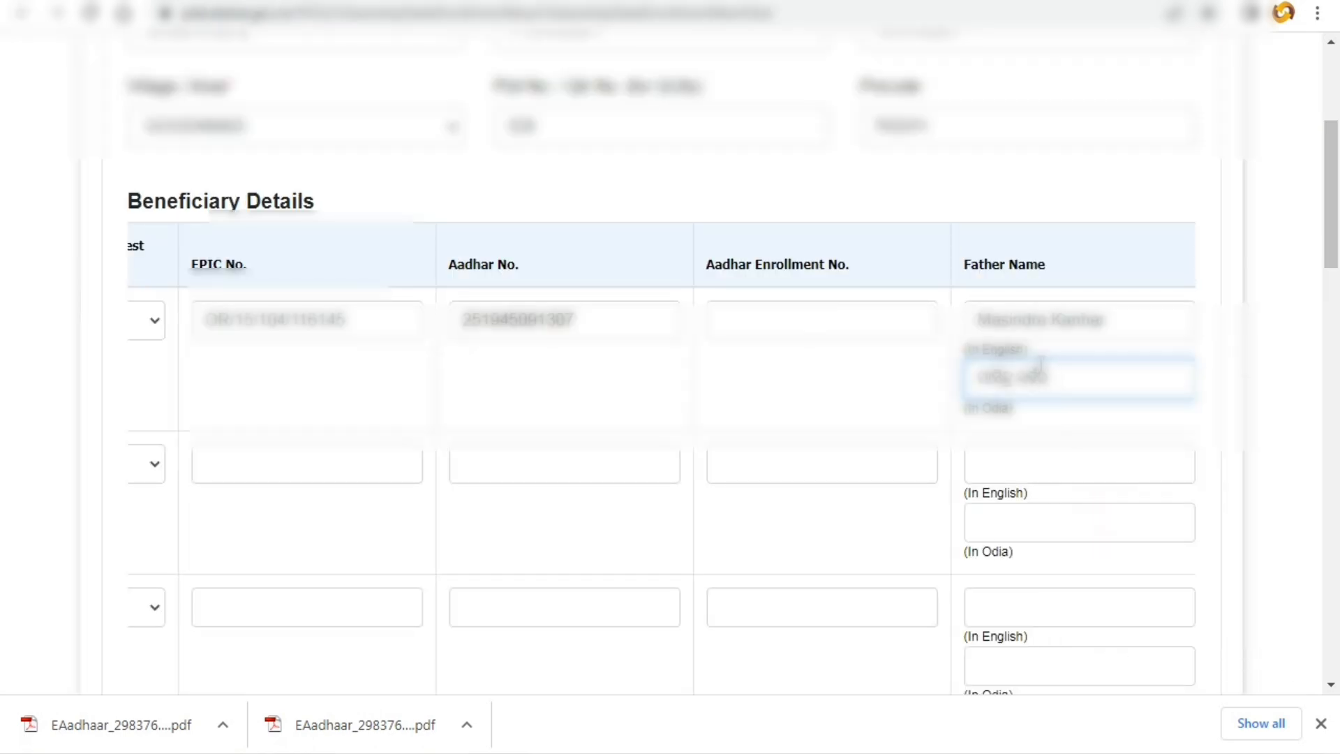
- Enter the spouse's name in Spouse Name (In English), correcting the typing mistakes
key(Tab)
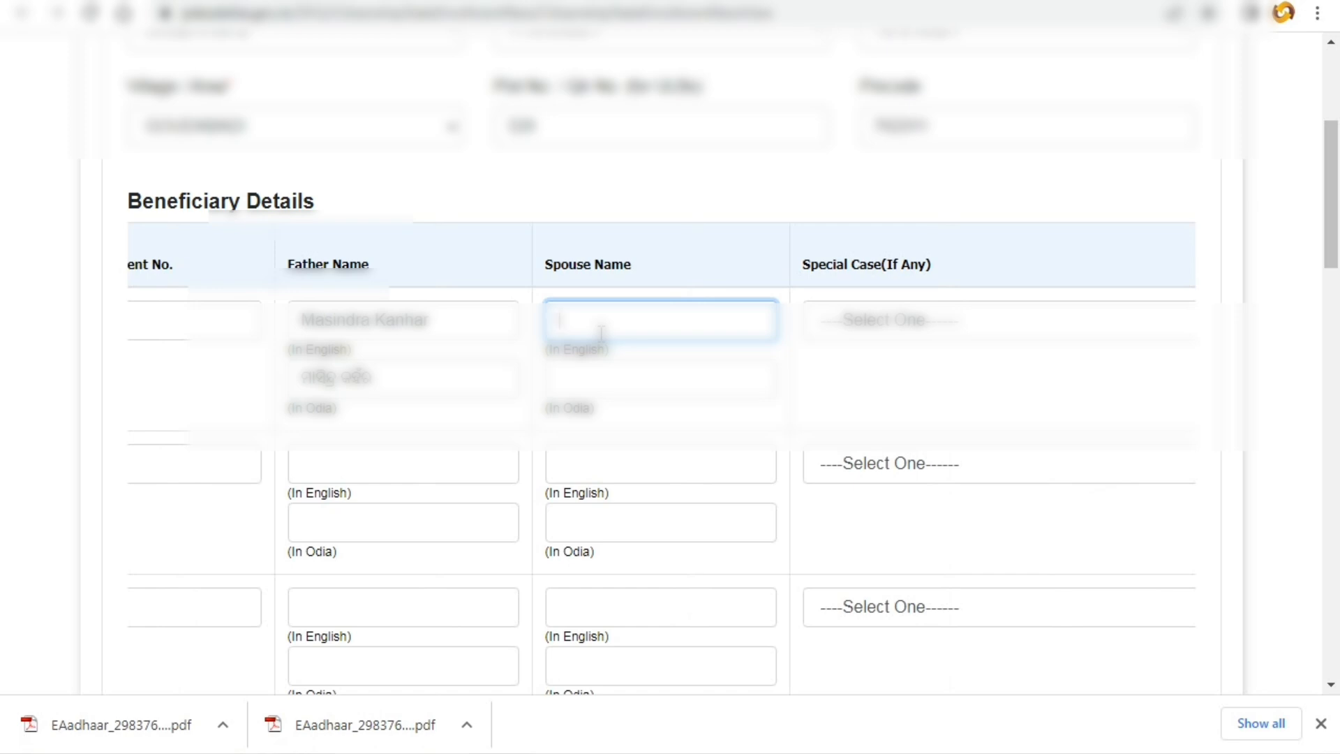
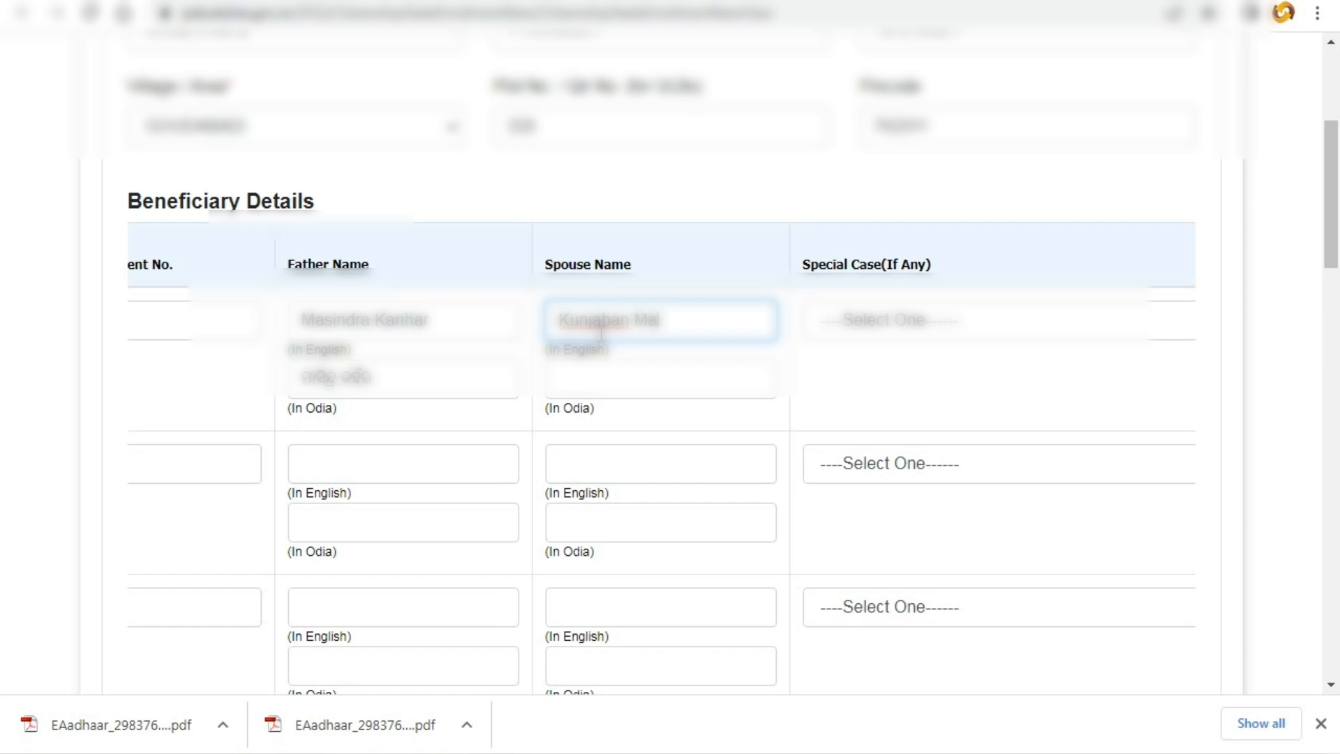
key(Tab)
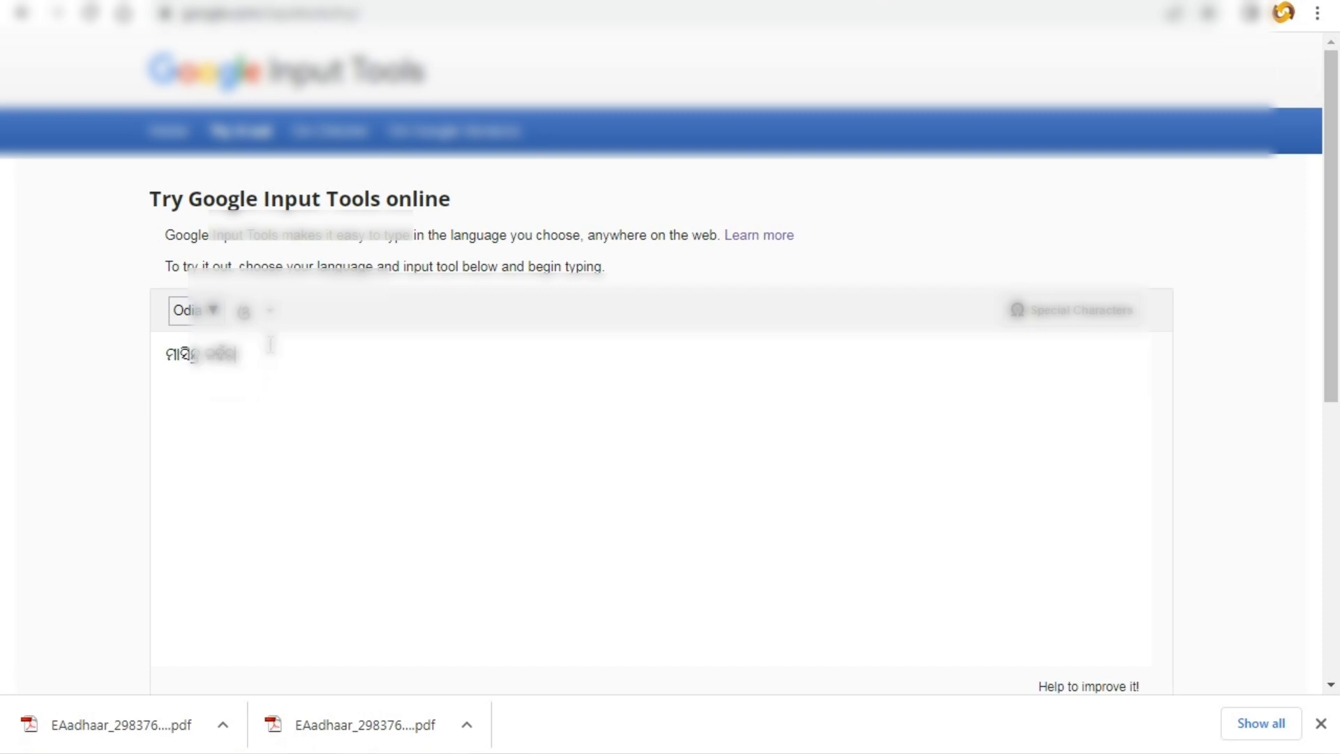
- Replace the old Input Tools text with the spouse's name in Odia script and copy it
drag(271, 343, 113, 378)
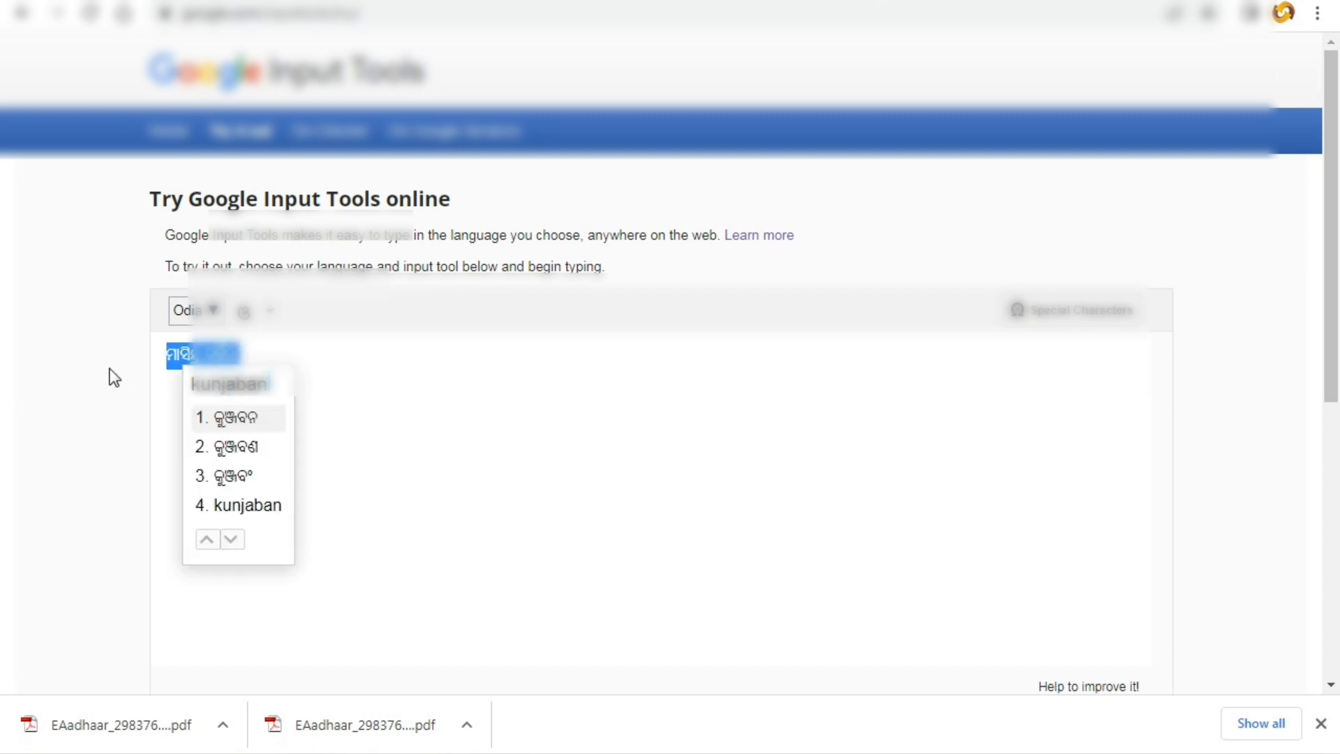
key(space)
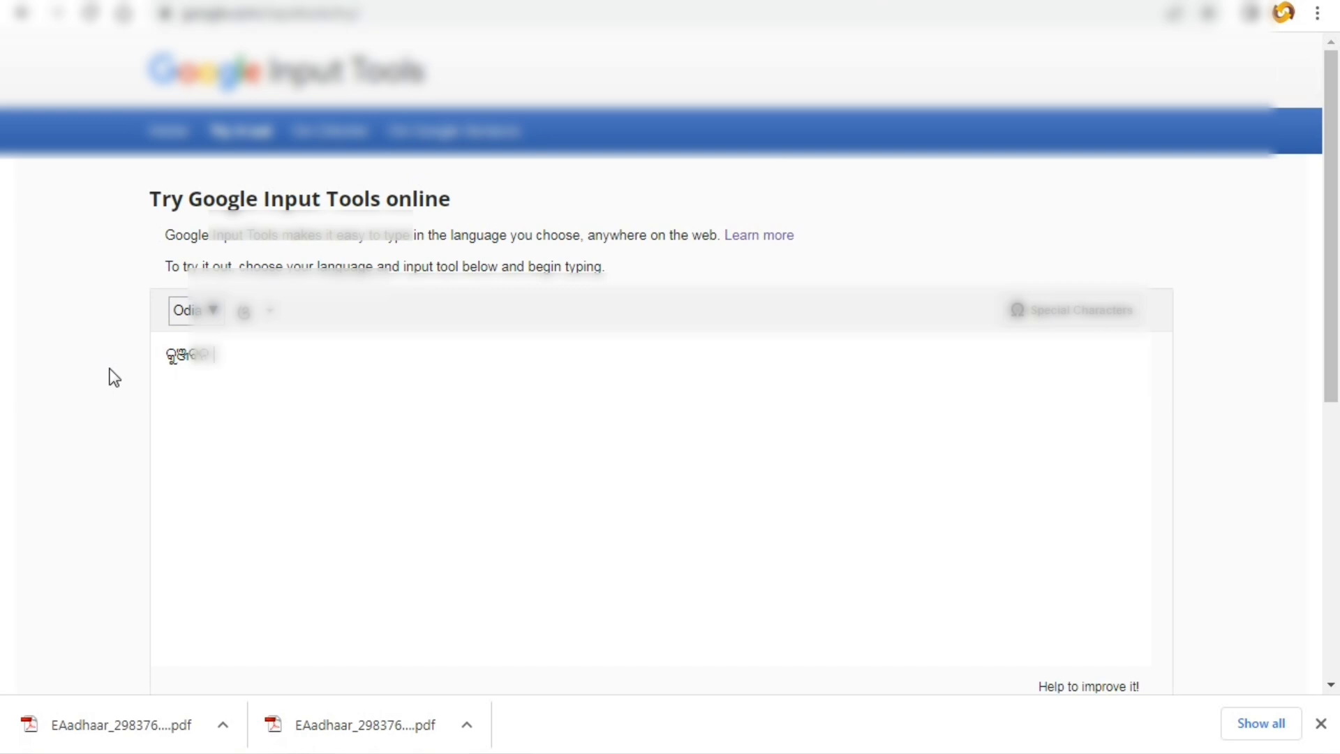
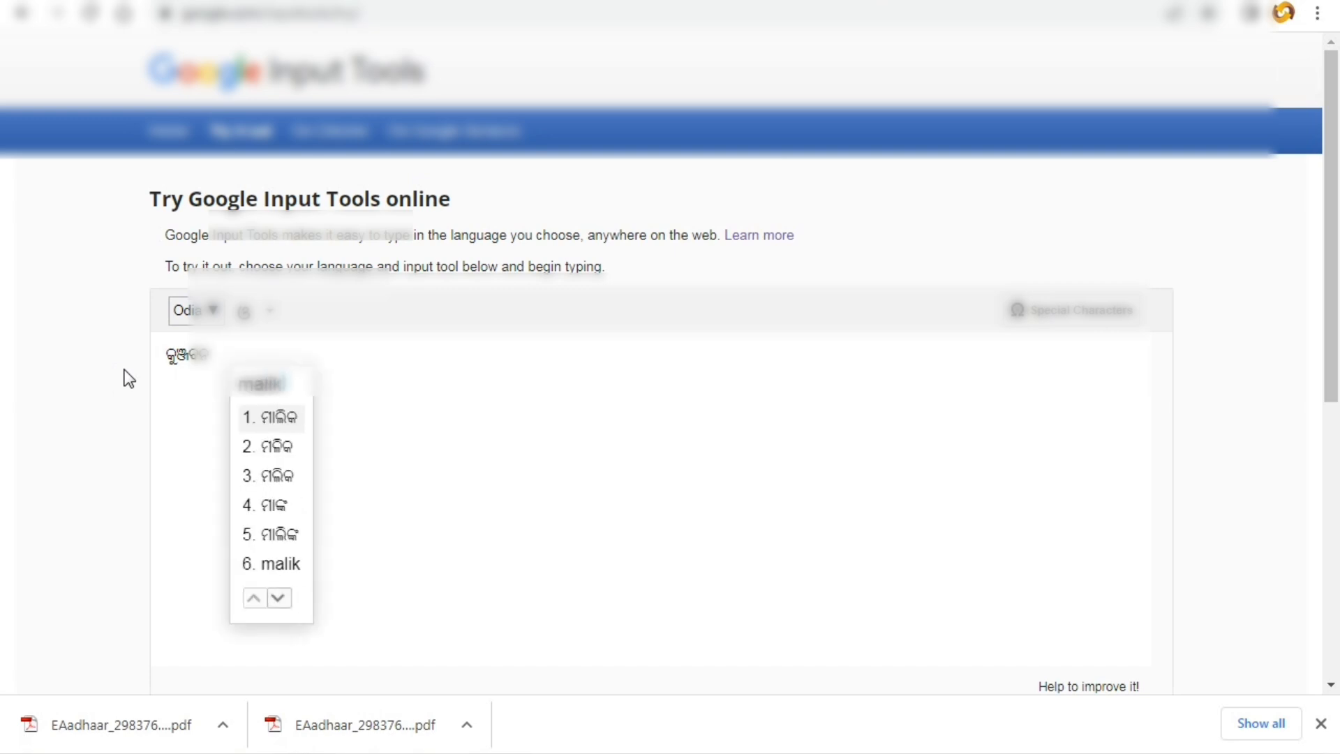
click(261, 484)
drag(250, 356, 147, 362)
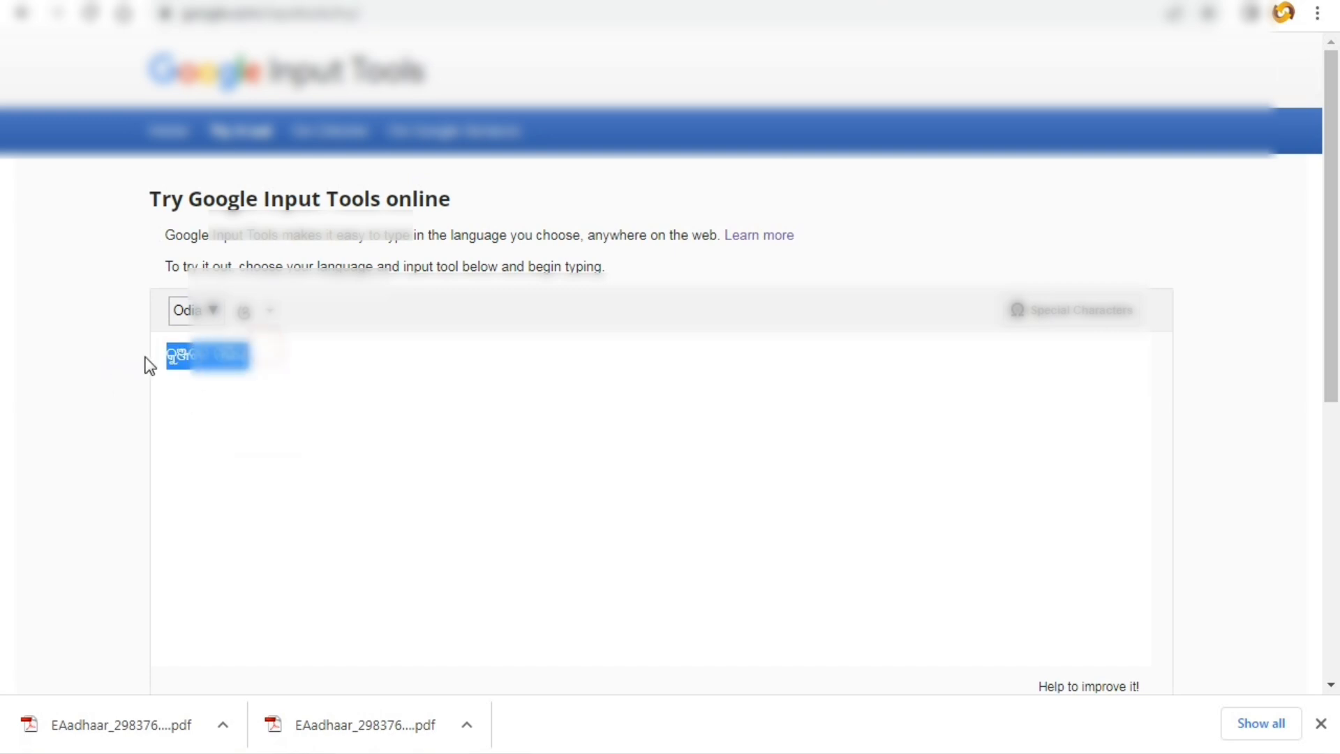
right_click(180, 361)
click(197, 410)
- Paste the Odia spouse name into the Spouse Name (In Odia) field
click(564, 0)
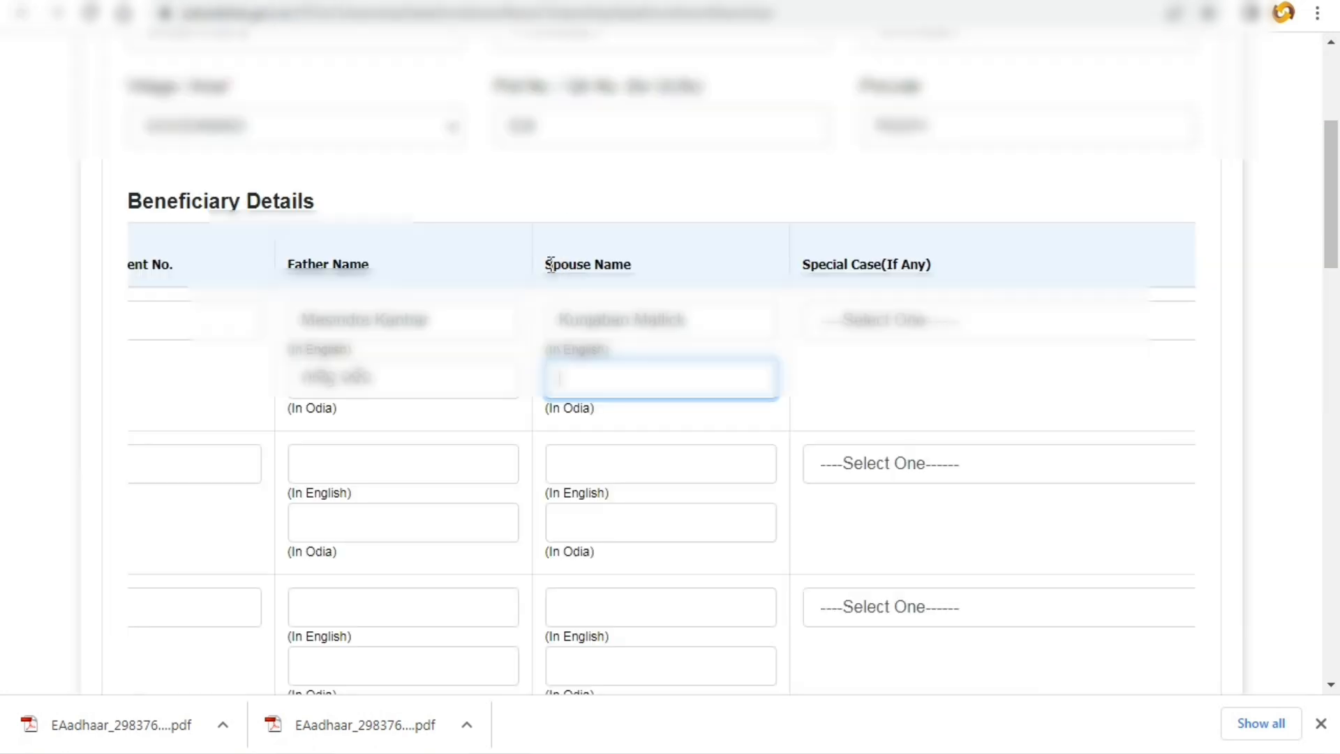
right_click(625, 379)
click(681, 510)
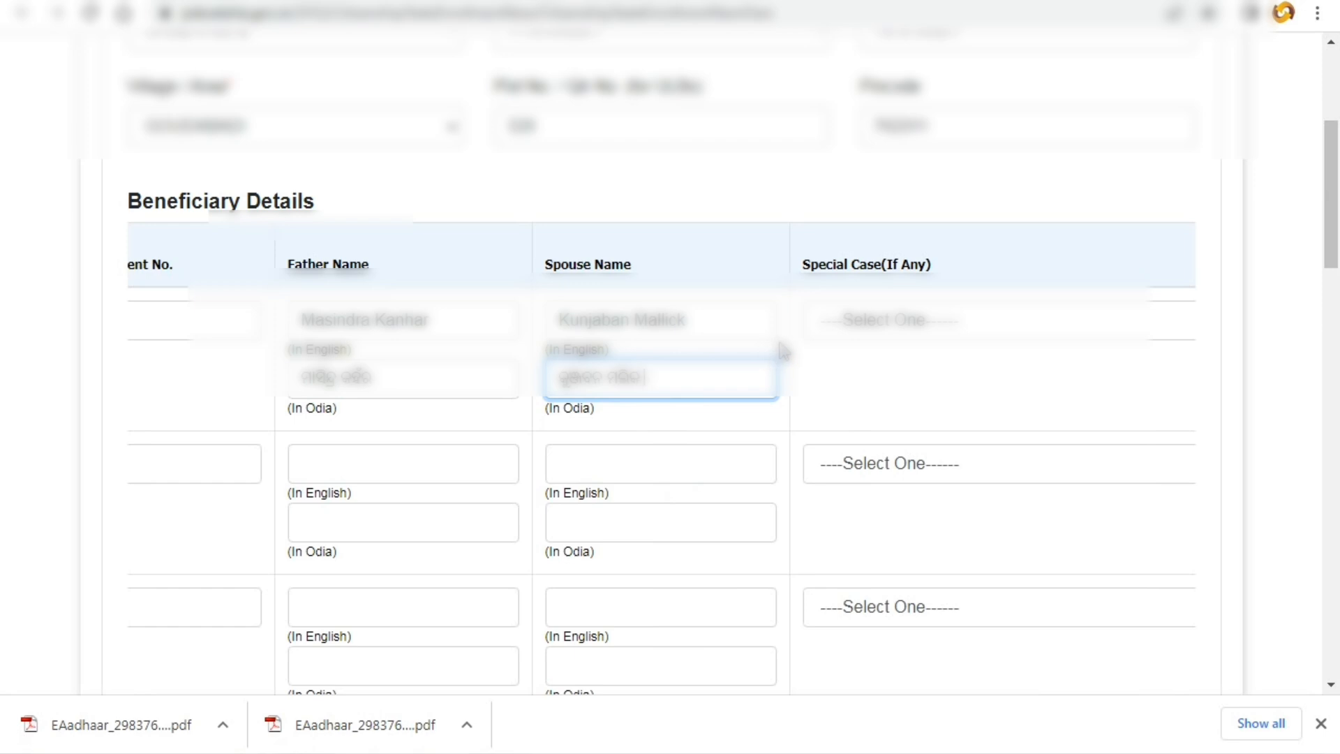
key(Tab)
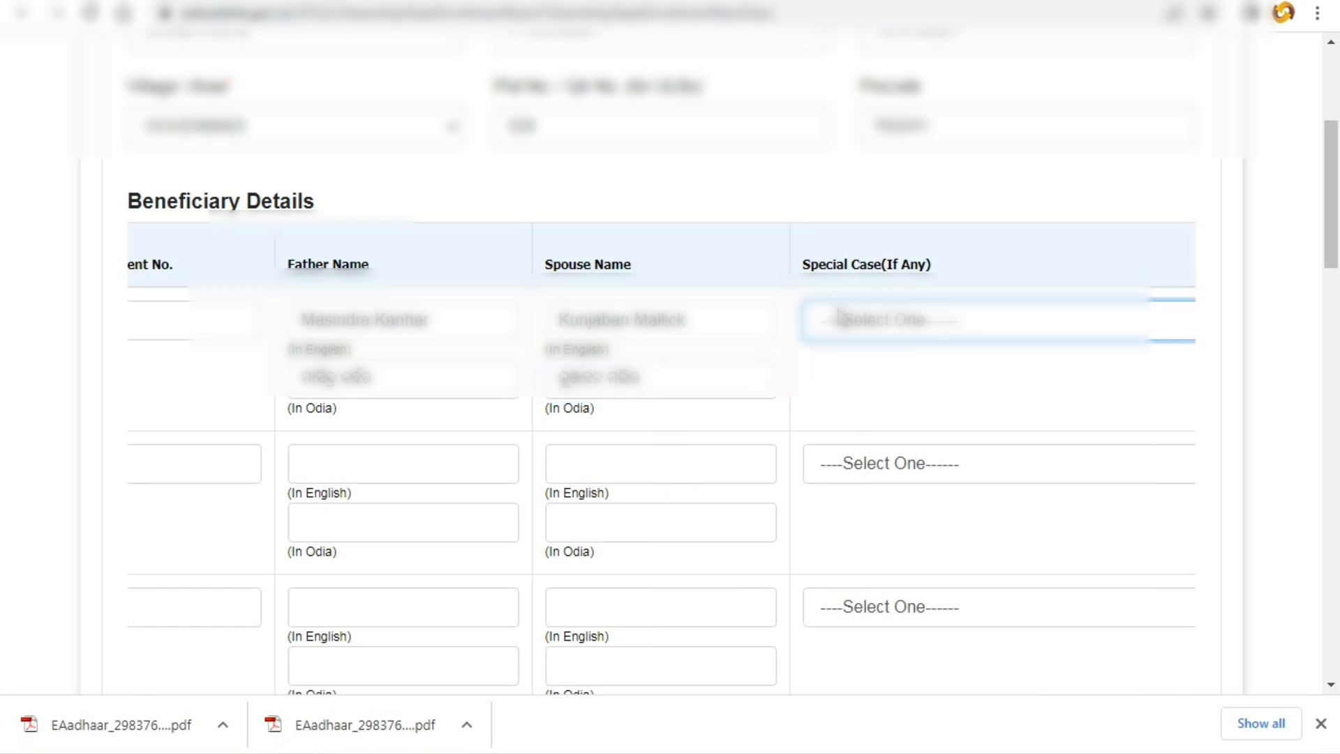
- Tick the second beneficiary row's Sl# checkbox and select its name field
key(Tab)
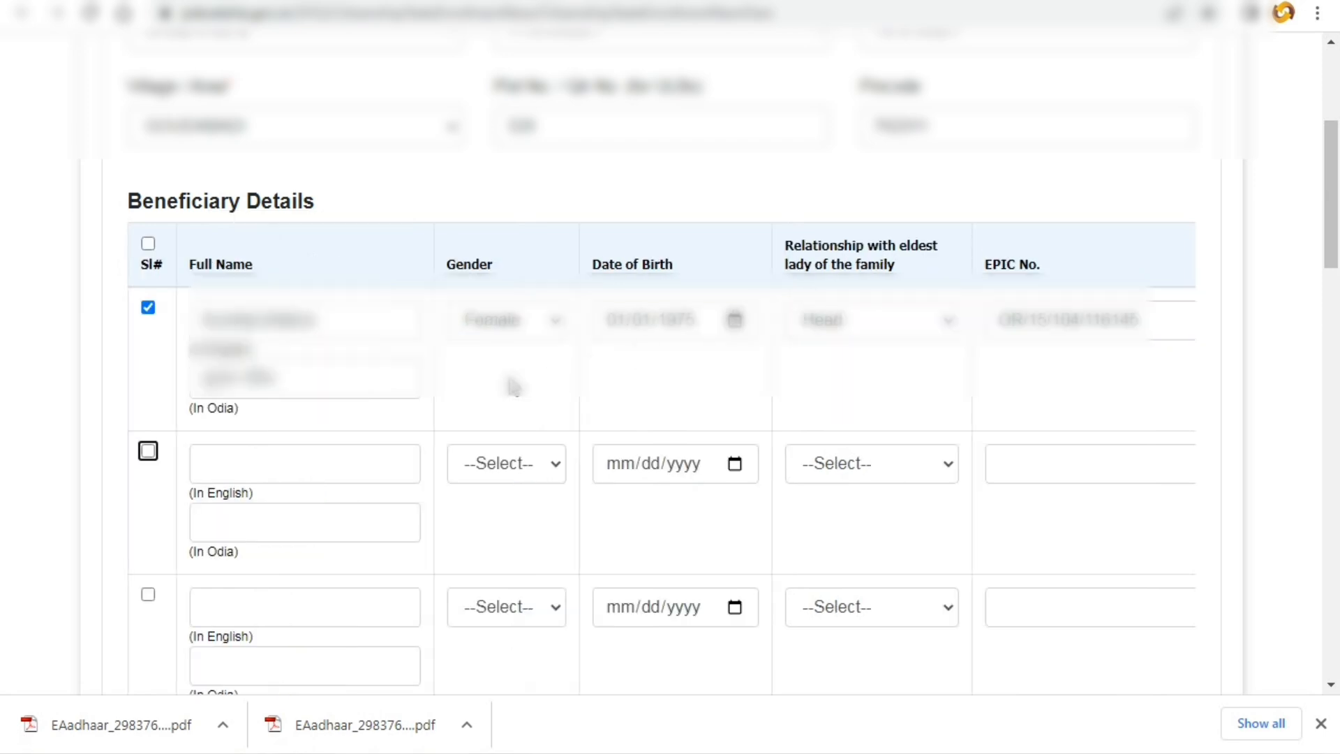
click(148, 452)
click(196, 464)
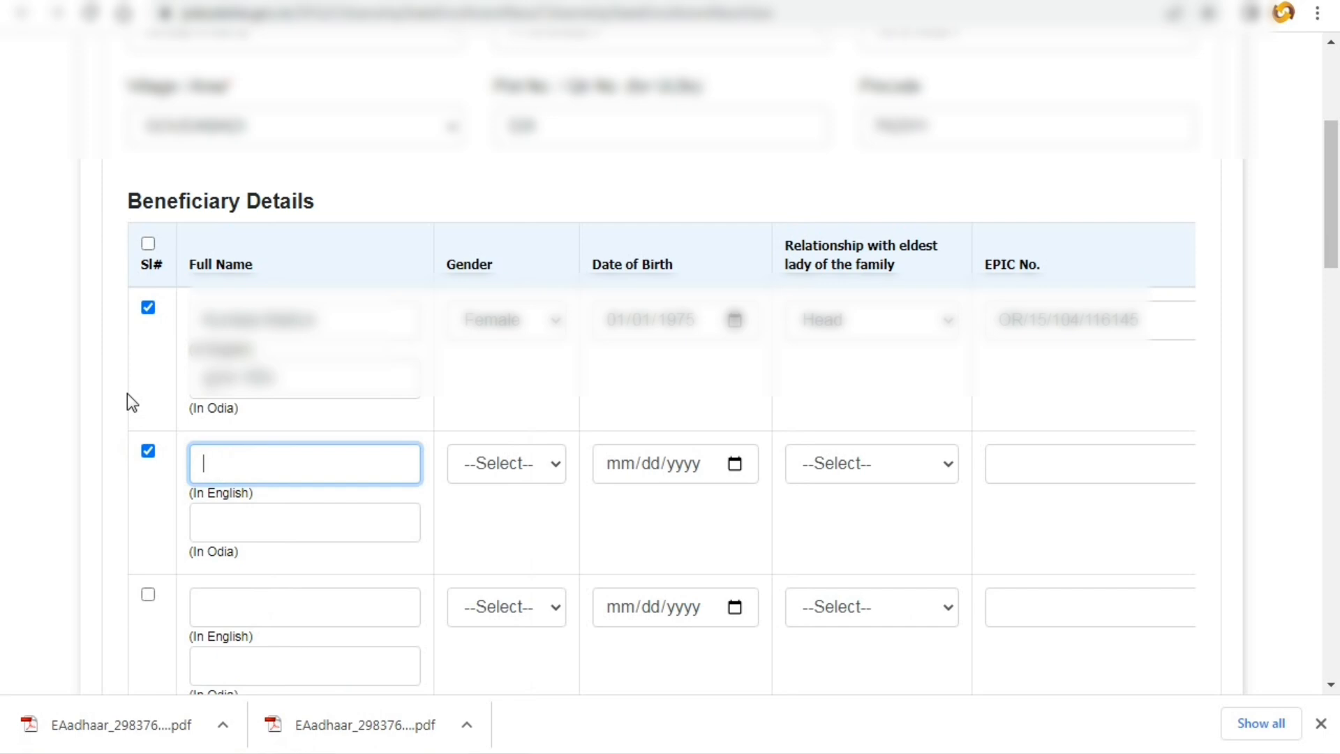
- Scroll down to the Other Info section and open the Rice FPS Name list
scroll(358, 140, down, 6)
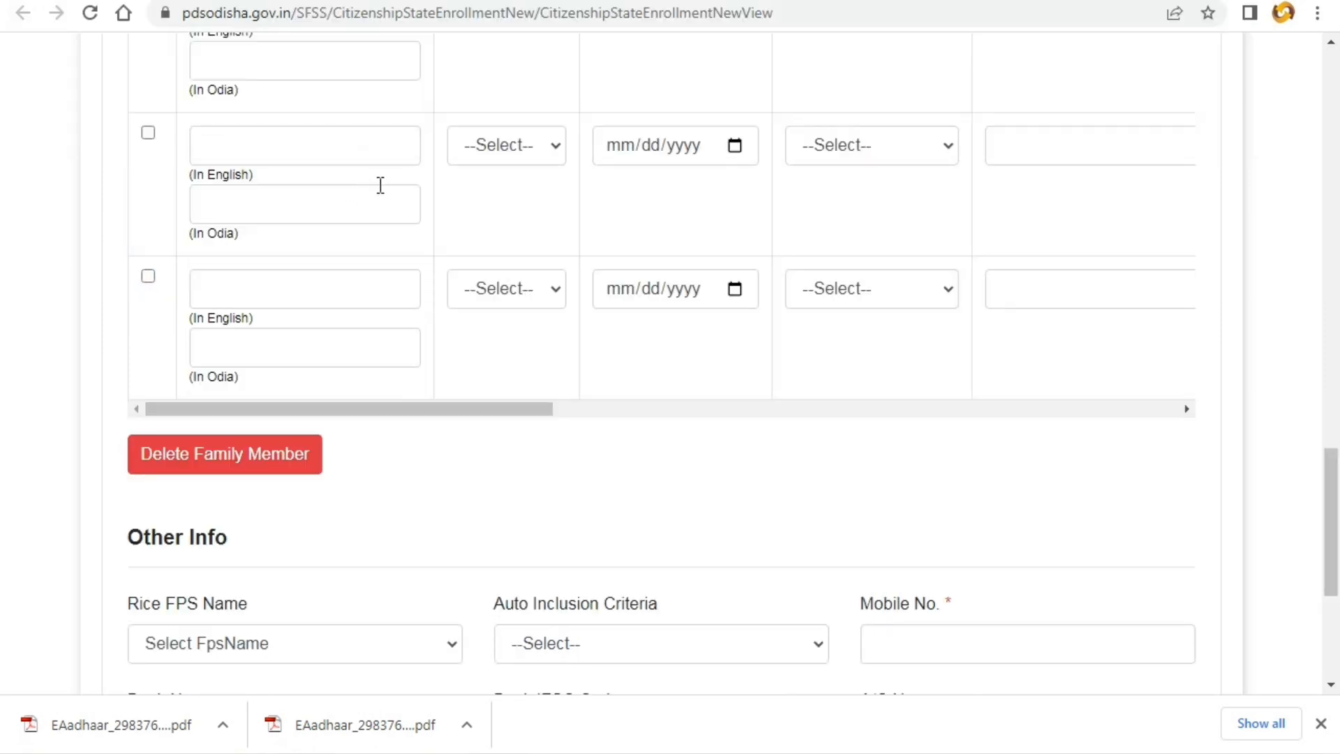
scroll(380, 185, down, 5)
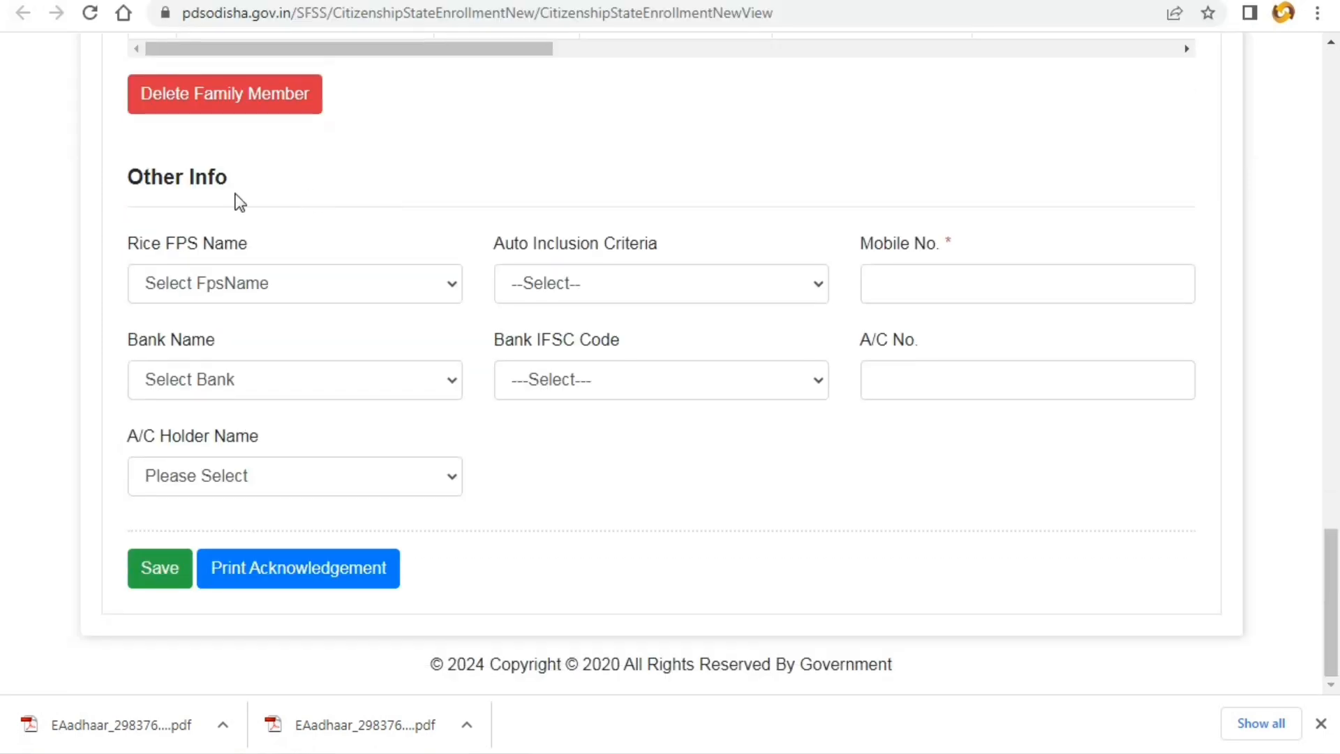
drag(127, 178, 246, 184)
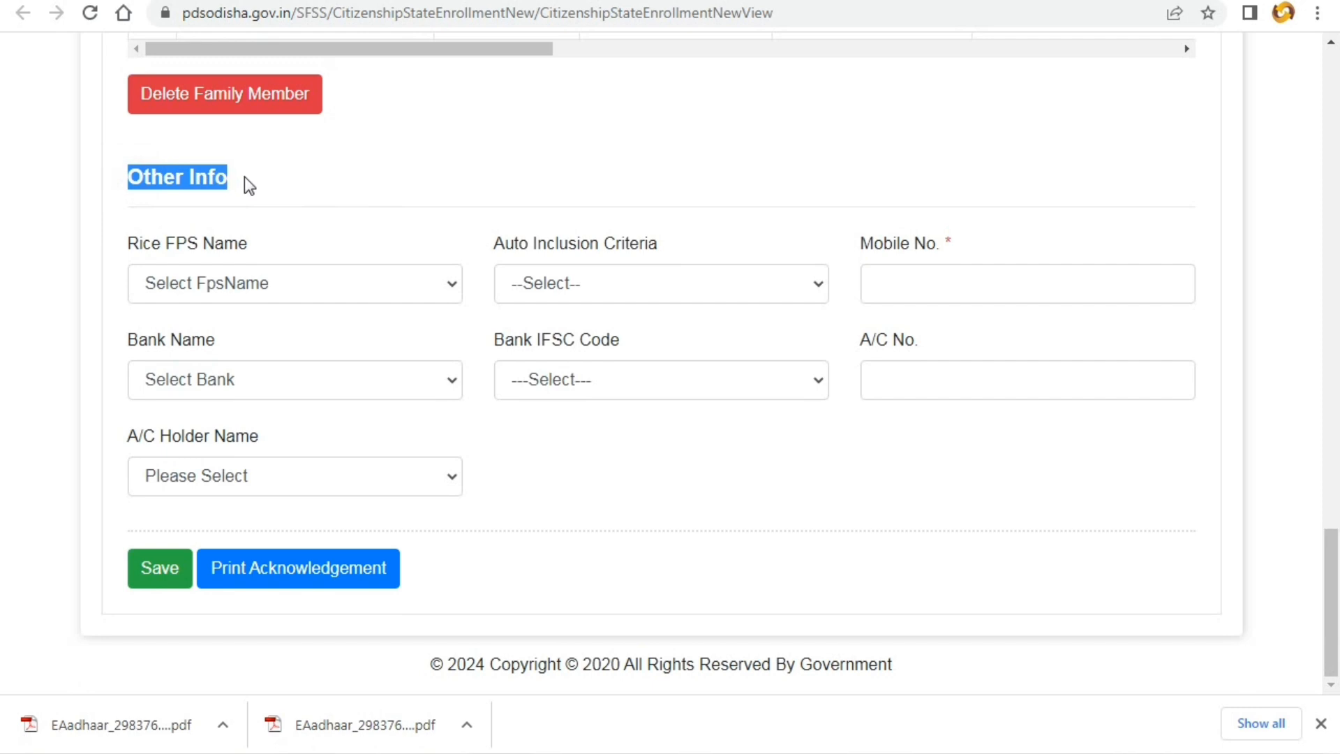
click(257, 191)
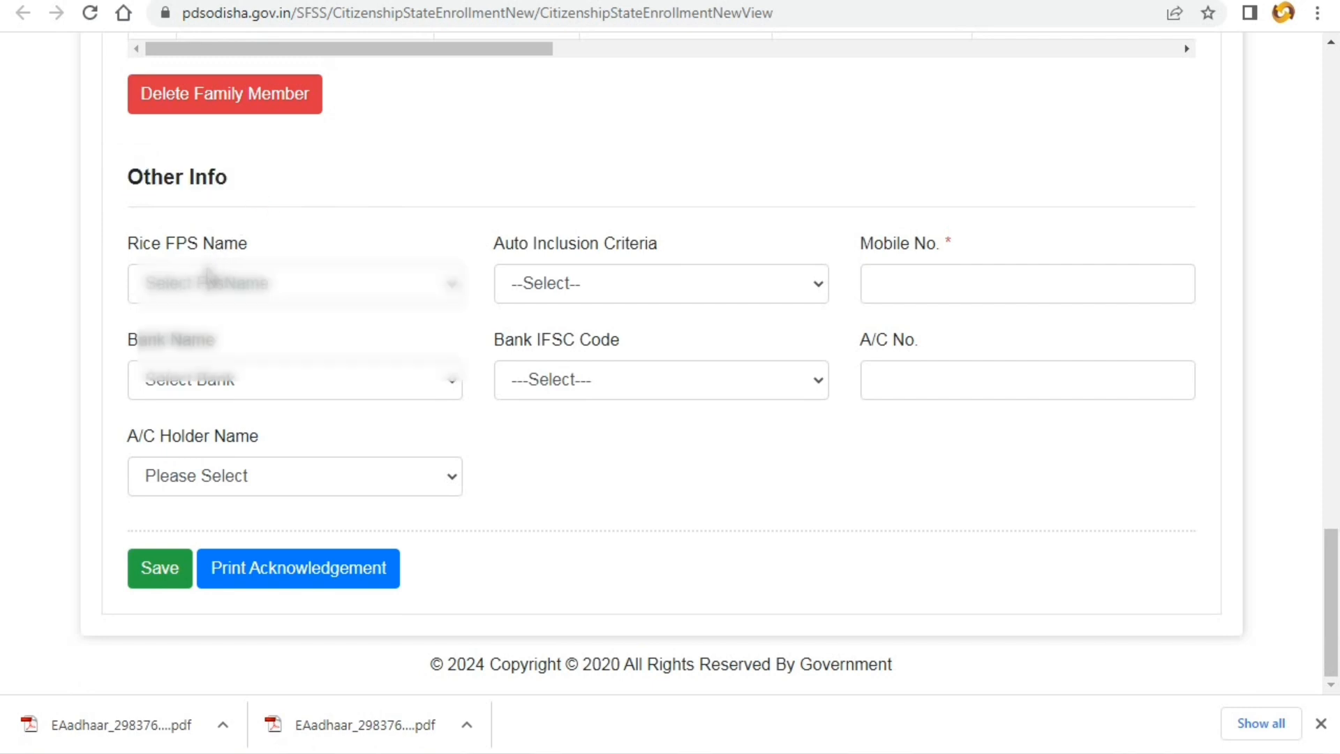
click(185, 291)
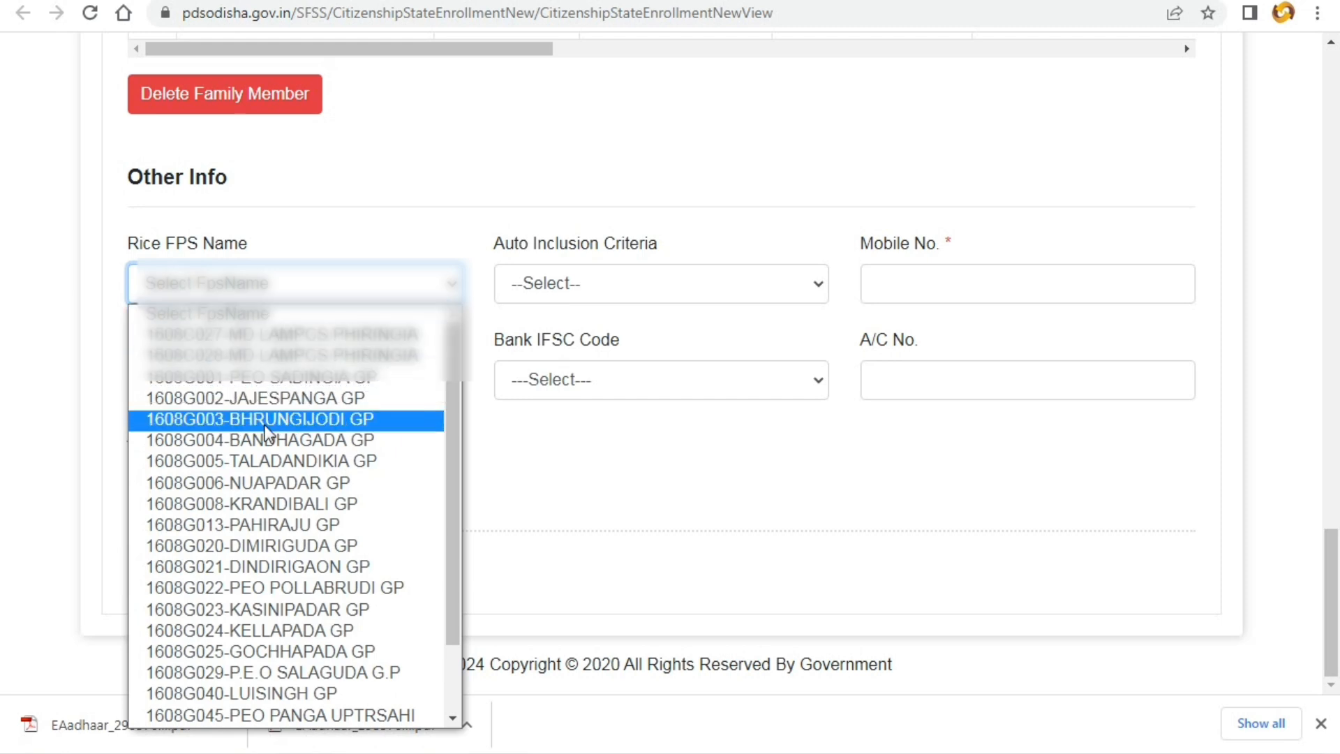
- Set Rice FPS Name to 1608C028-MD LAMPCS PHIRINGIA and inclusion criterion to Households without shelter
click(250, 358)
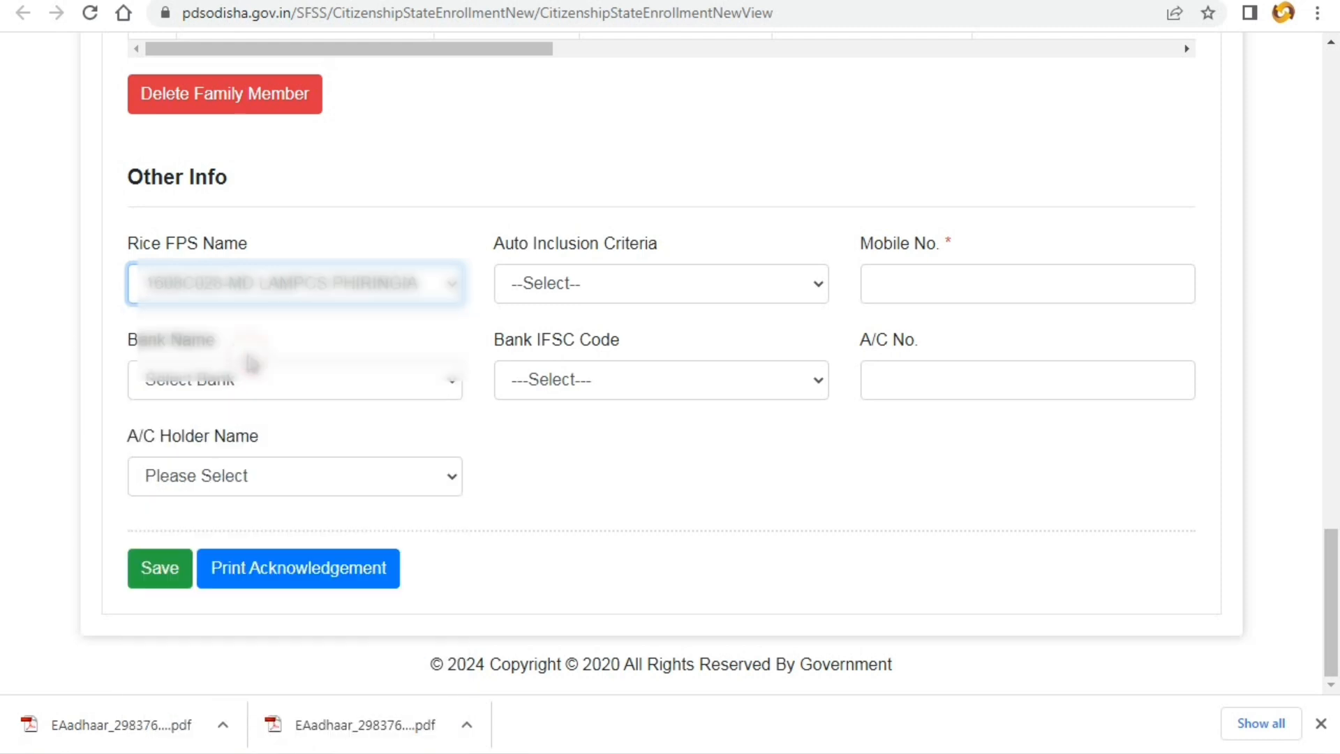
click(564, 293)
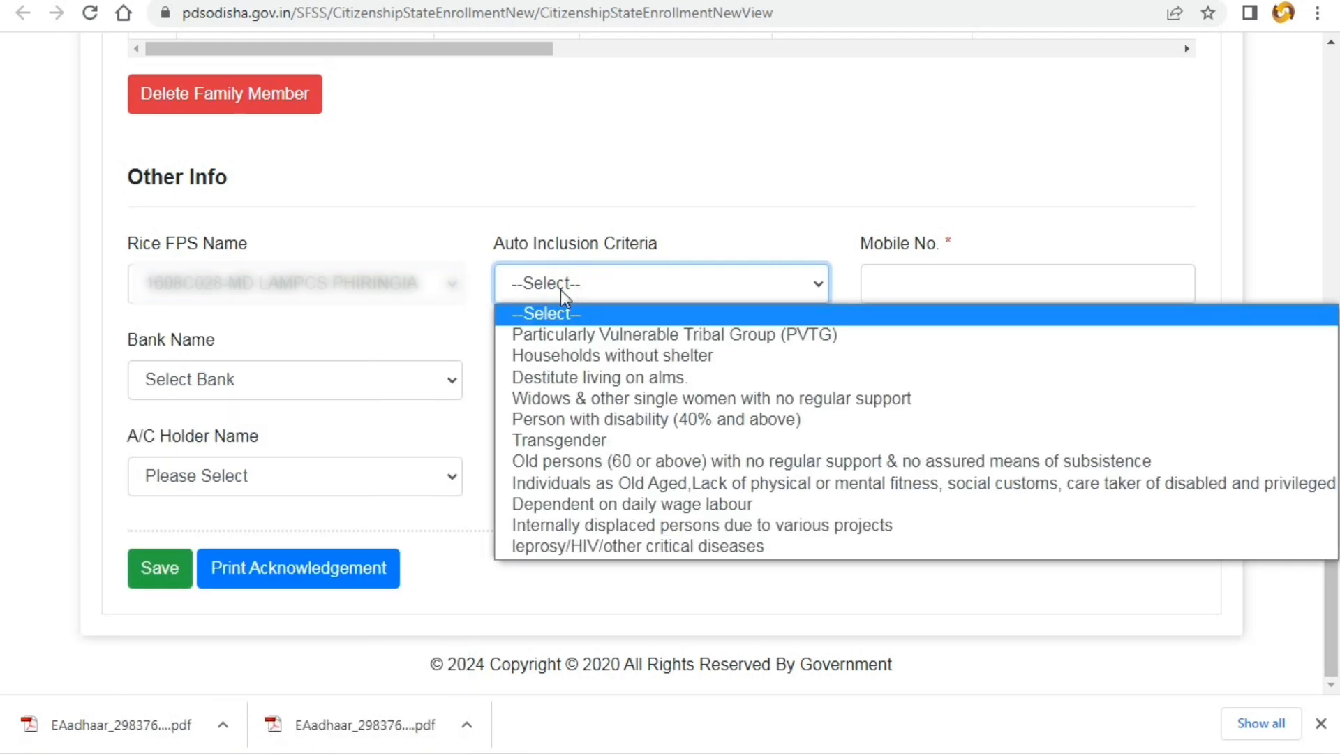
click(554, 356)
- Enter the applicant's mobile number in the Mobile No. field
drag(845, 248, 891, 294)
click(888, 292)
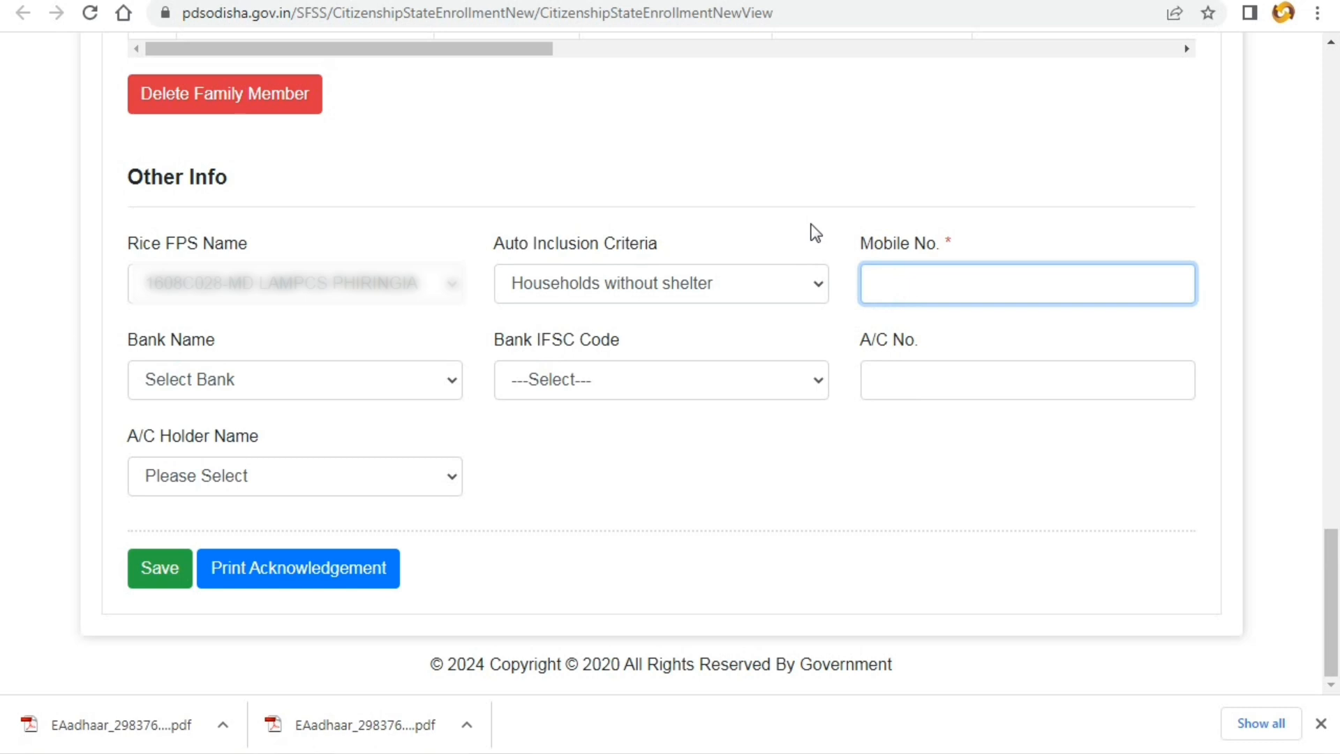
text(9)
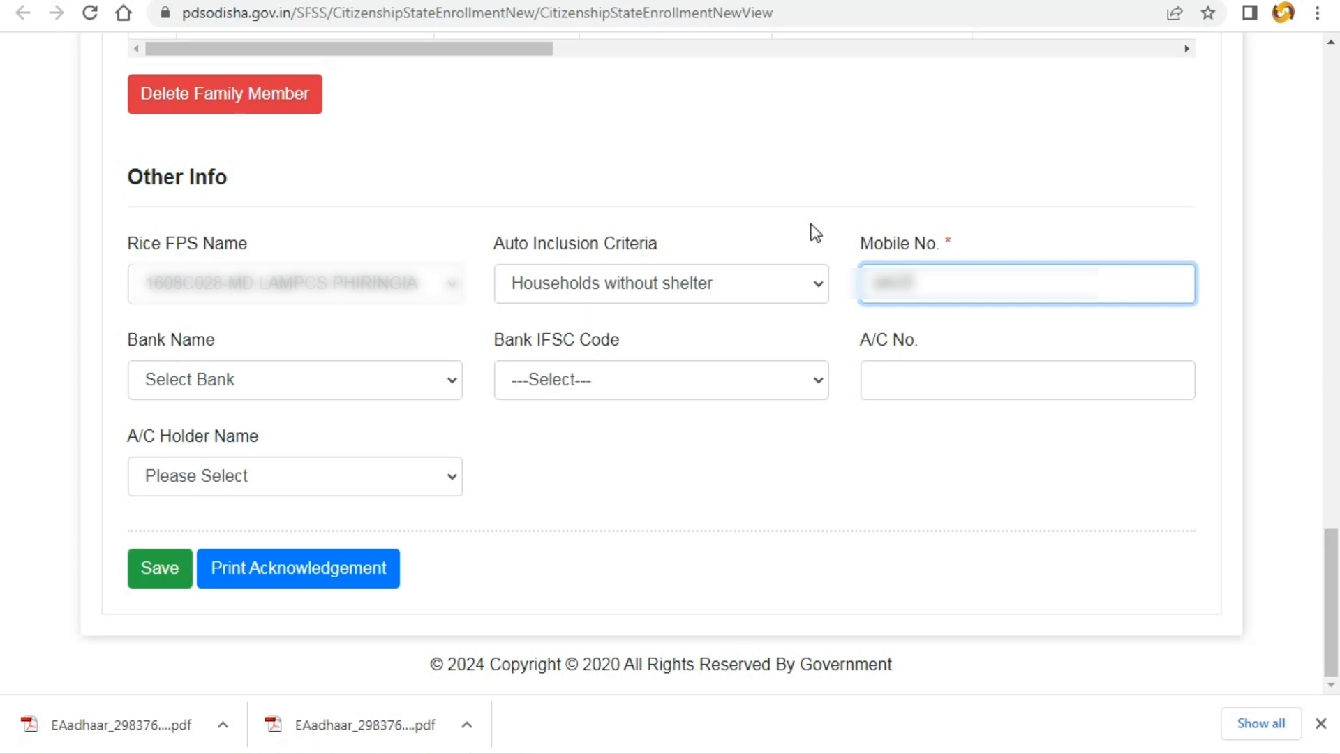
text(*******)
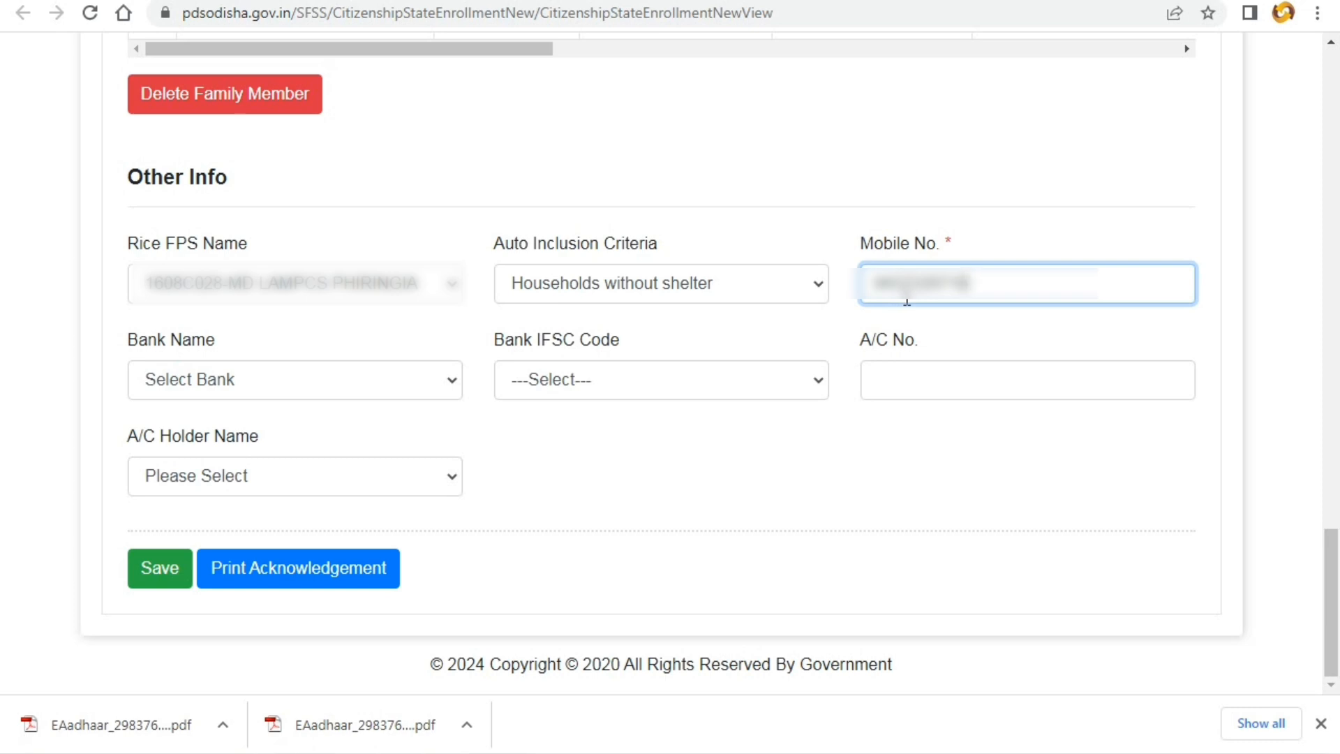
- Choose State Bank of India as Bank Name so the IFSC code fills in
click(831, 323)
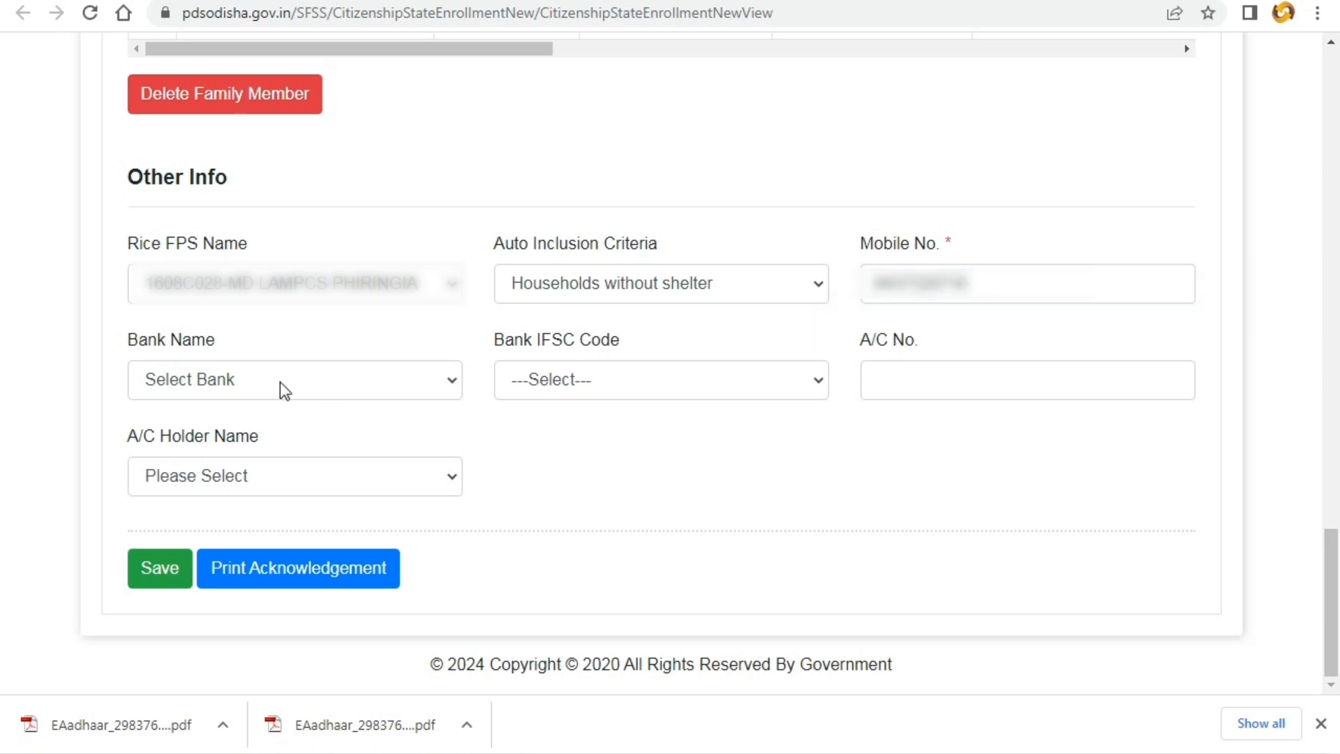
drag(122, 342, 239, 346)
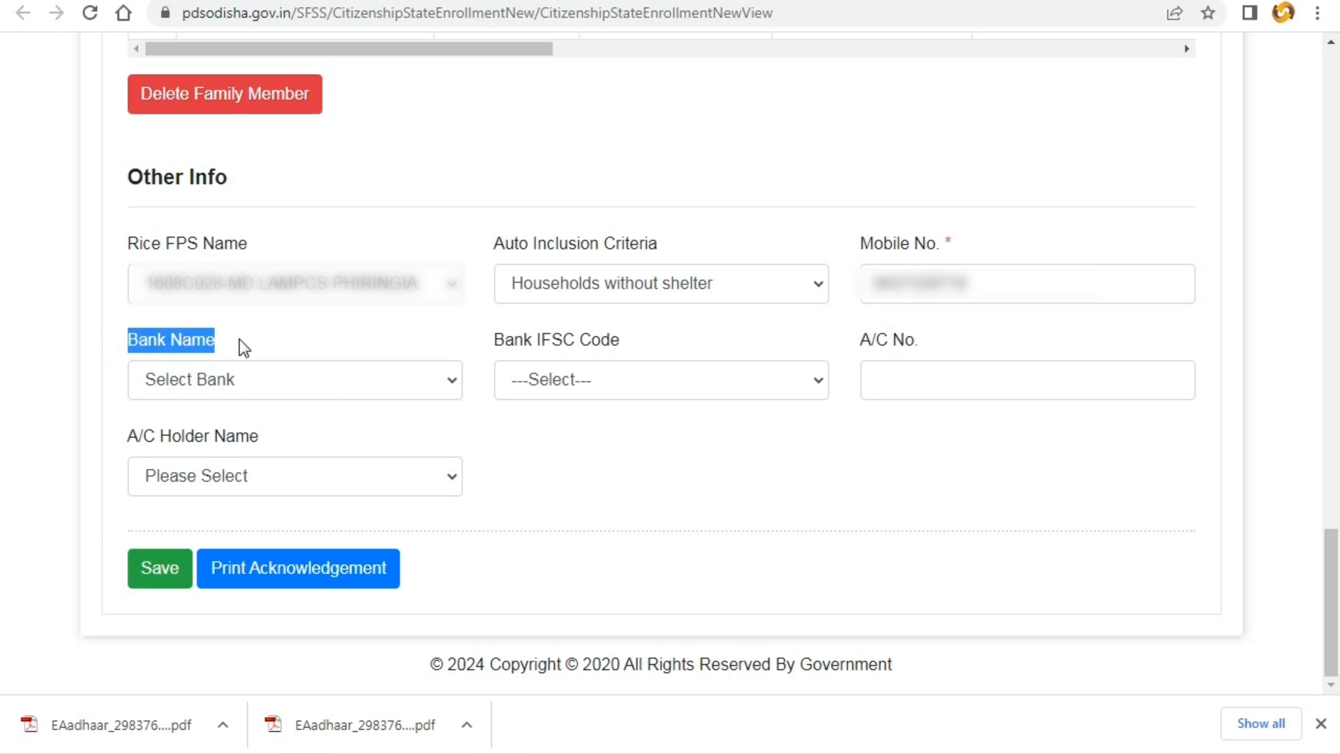
click(239, 382)
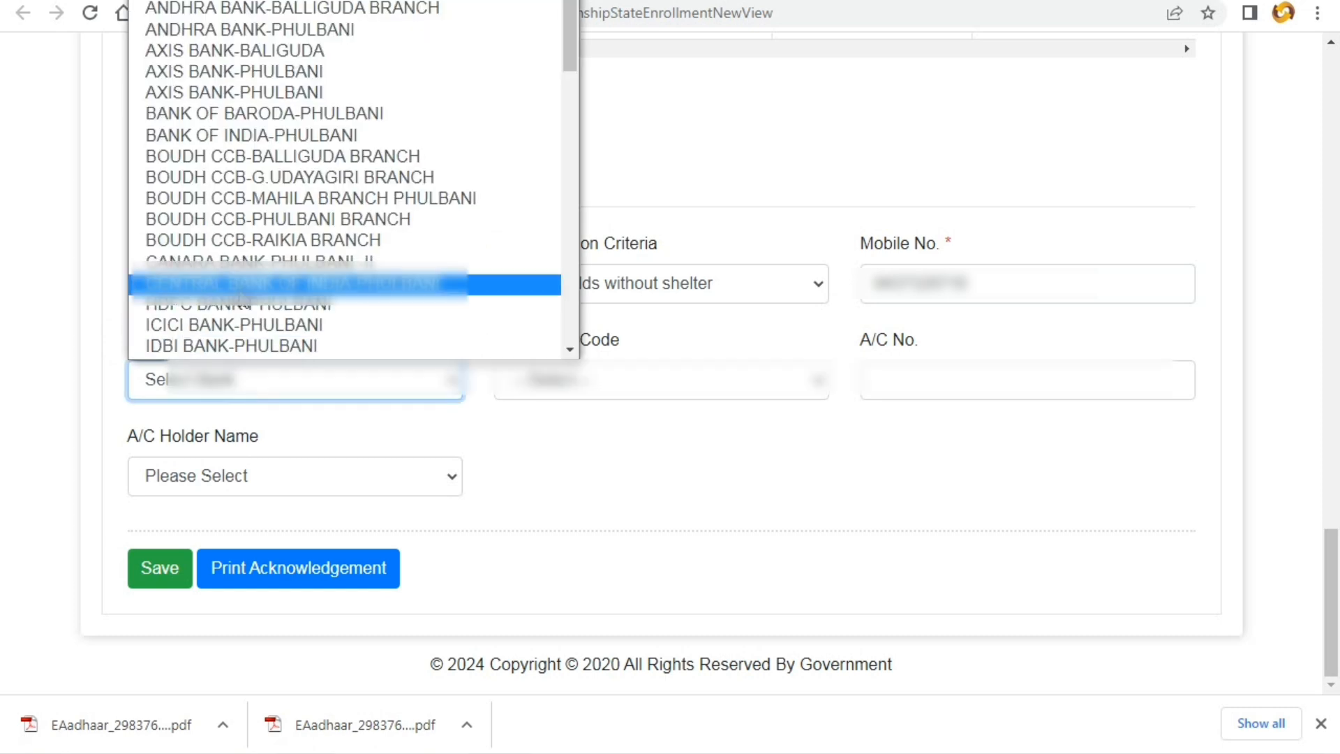
scroll(239, 296, down, 15)
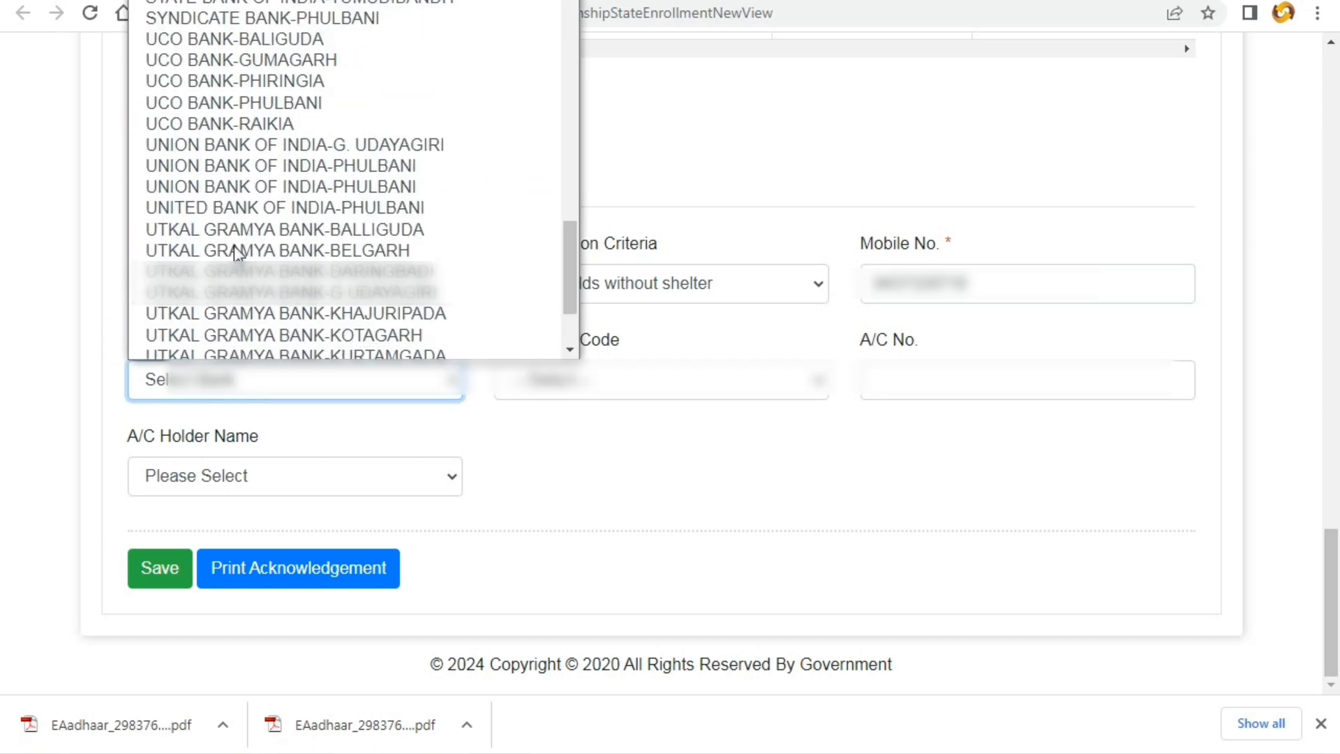
scroll(266, 167, up, 3)
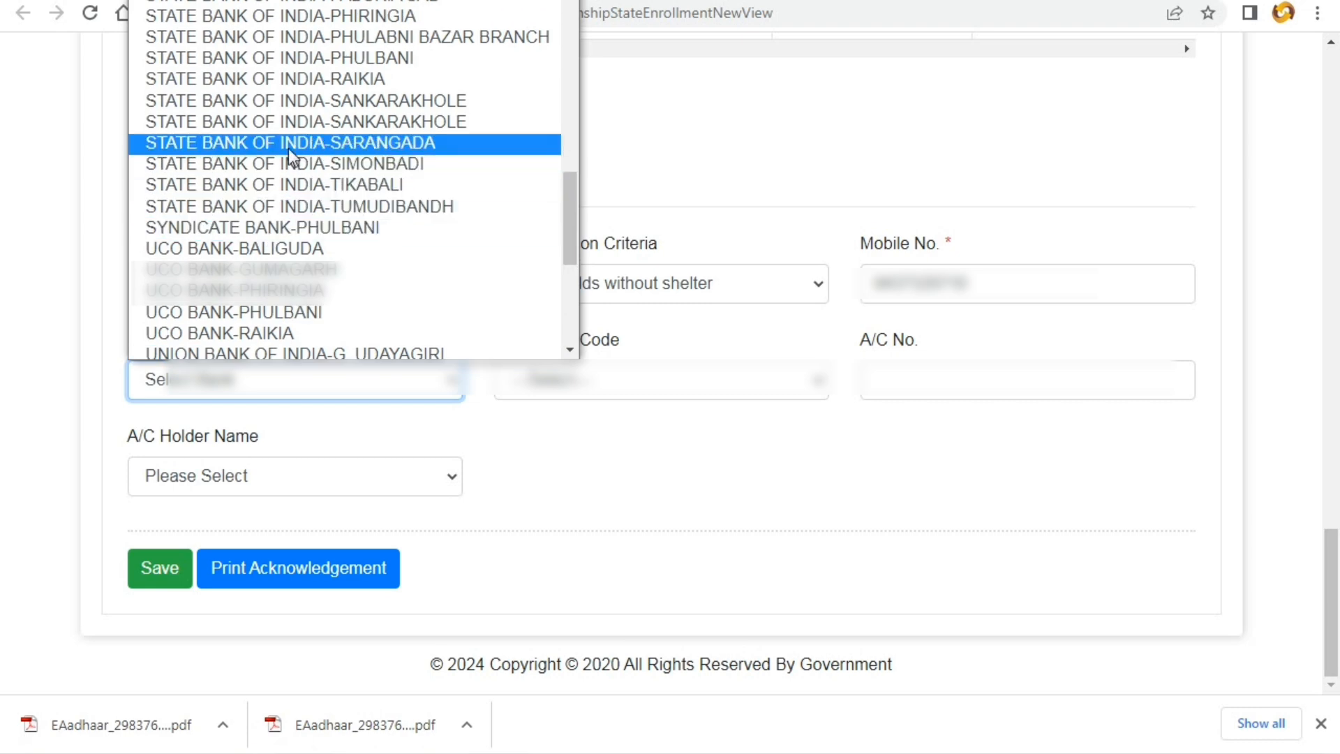
scroll(276, 150, up, 10)
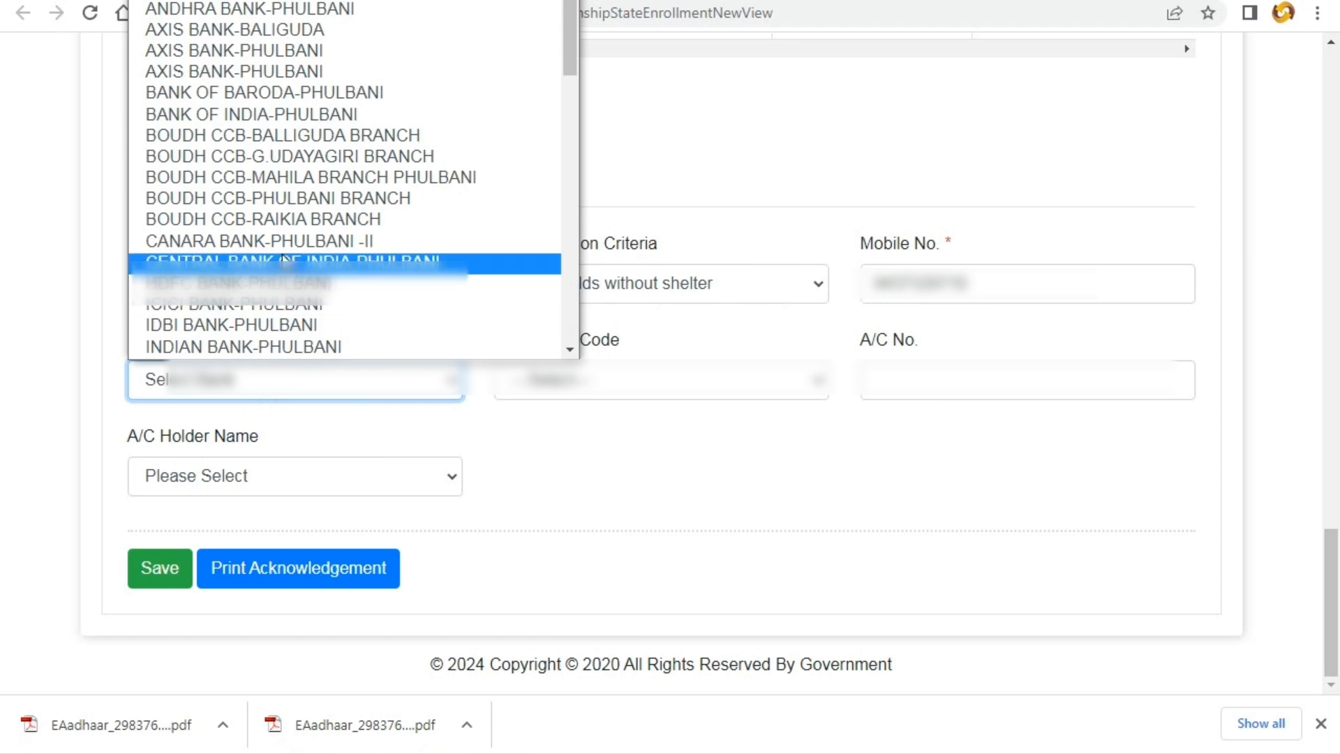
scroll(284, 261, down, 3)
scroll(284, 259, down, 3)
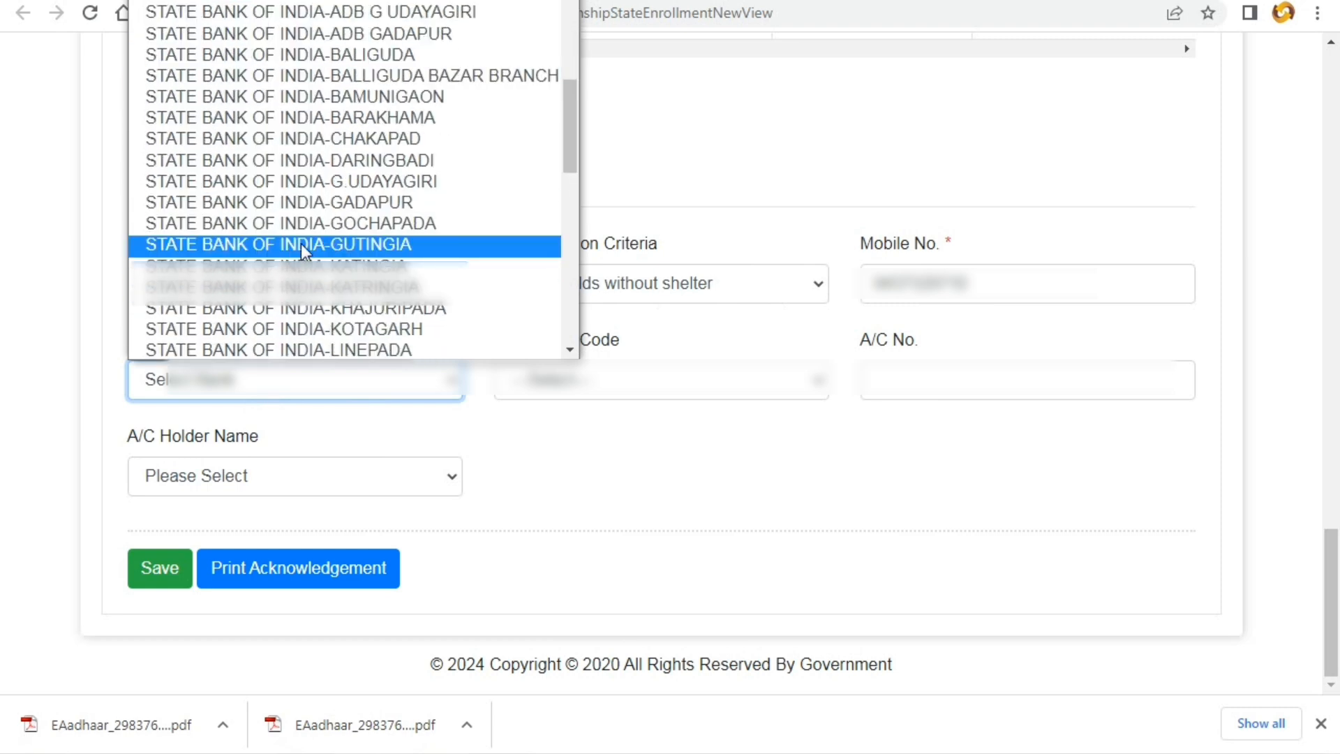
scroll(305, 250, down, 3)
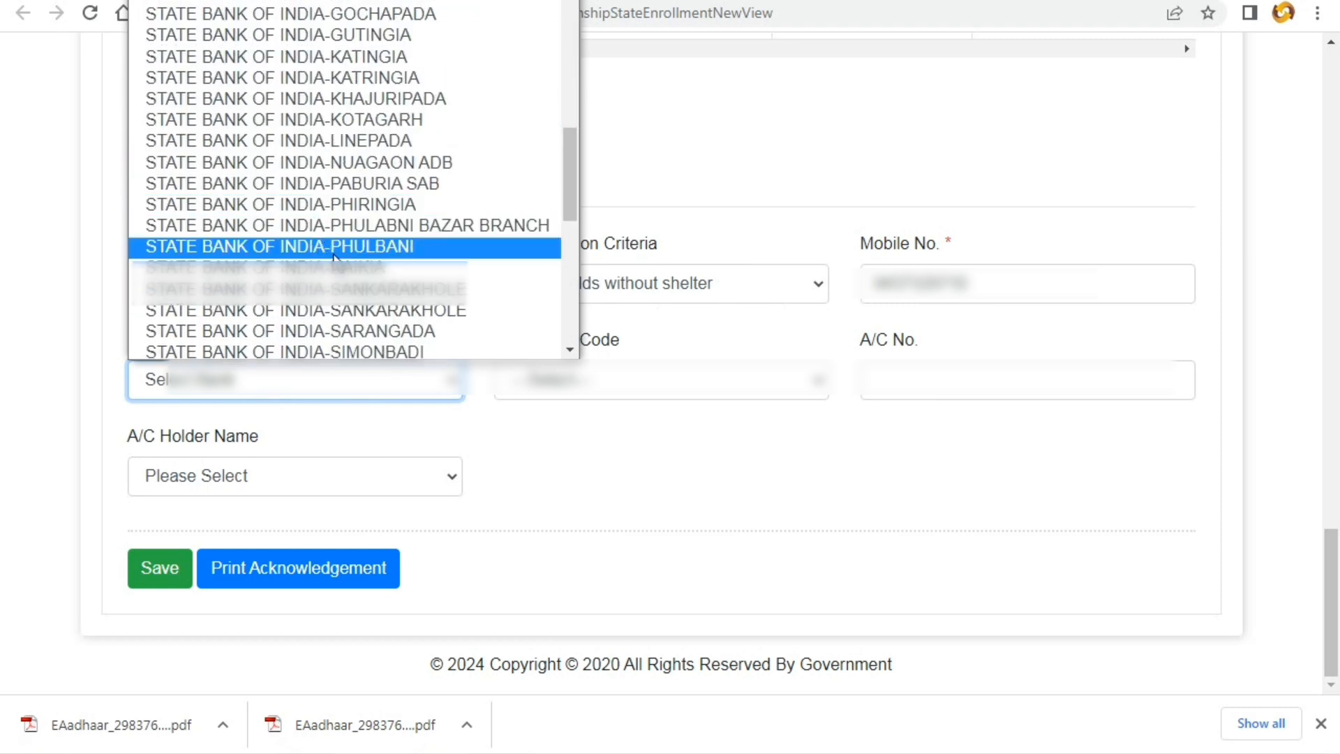
double_click(352, 332)
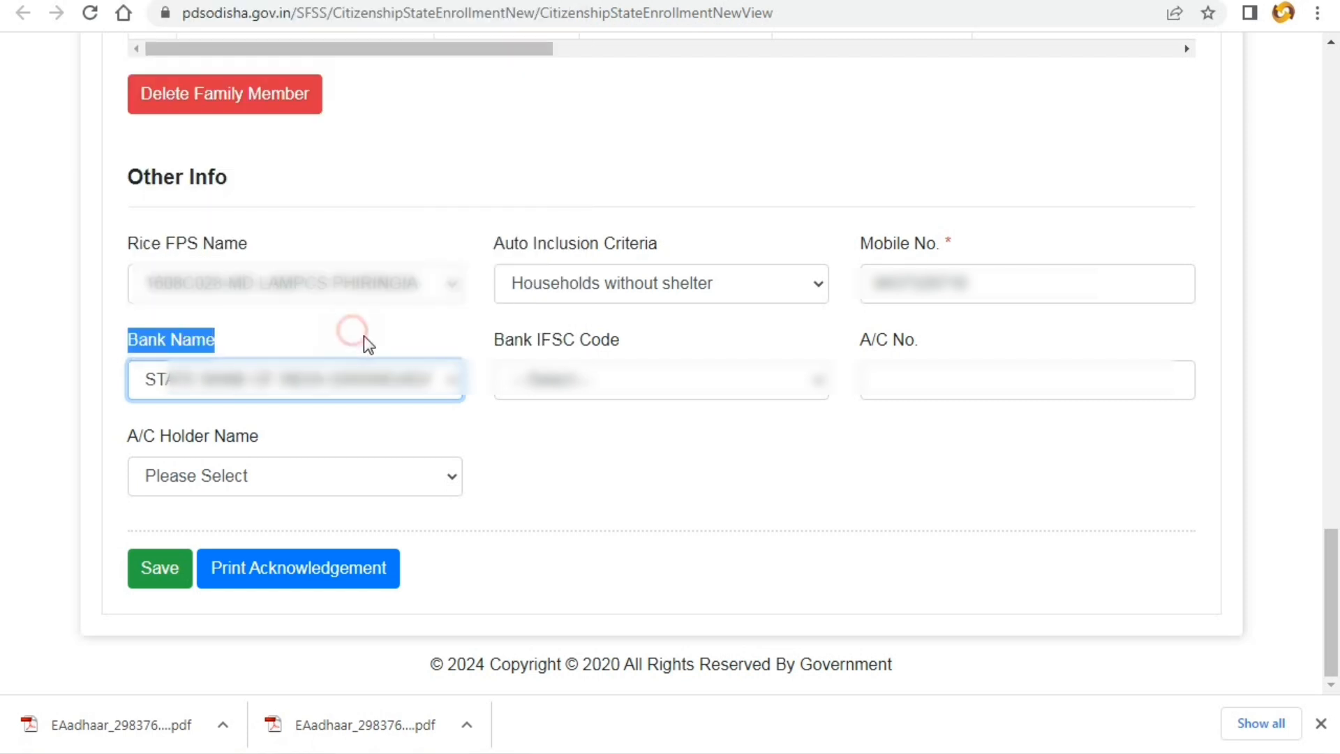
- Enter the bank account number in the A/C No. field
click(591, 442)
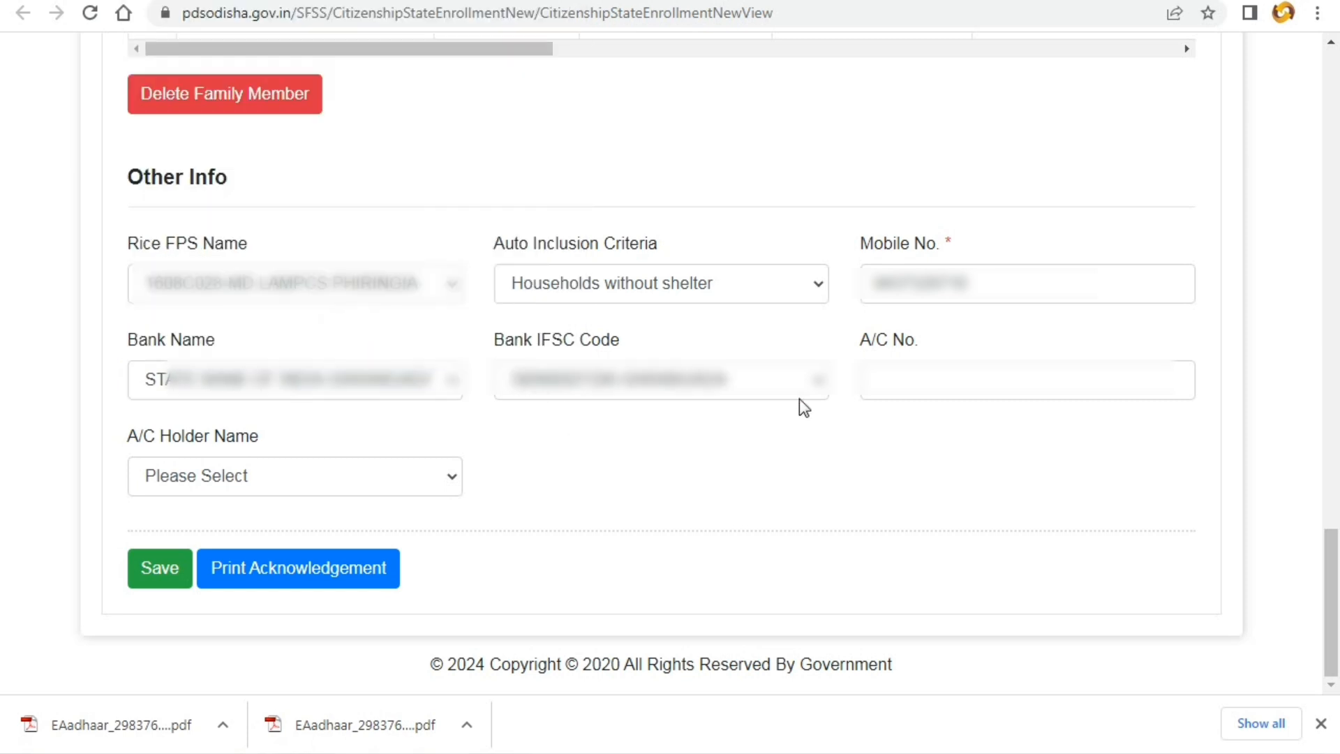
click(874, 368)
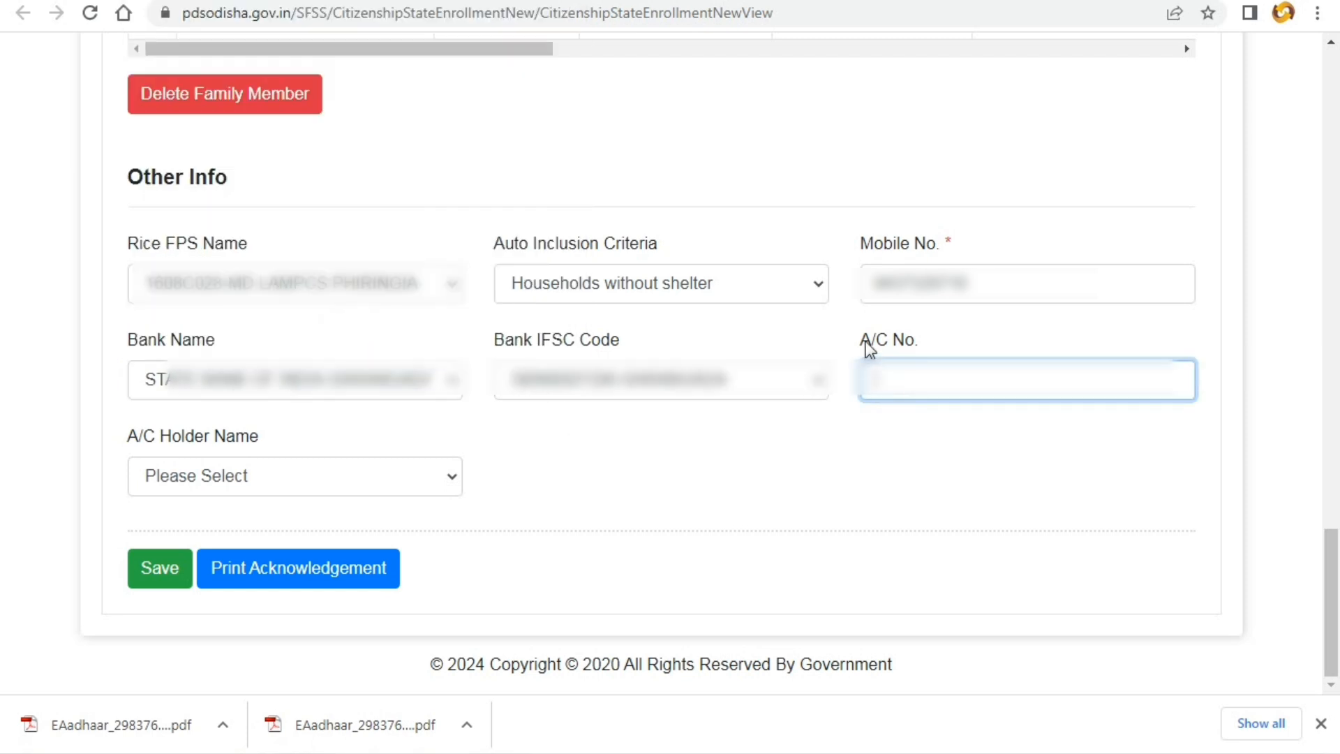
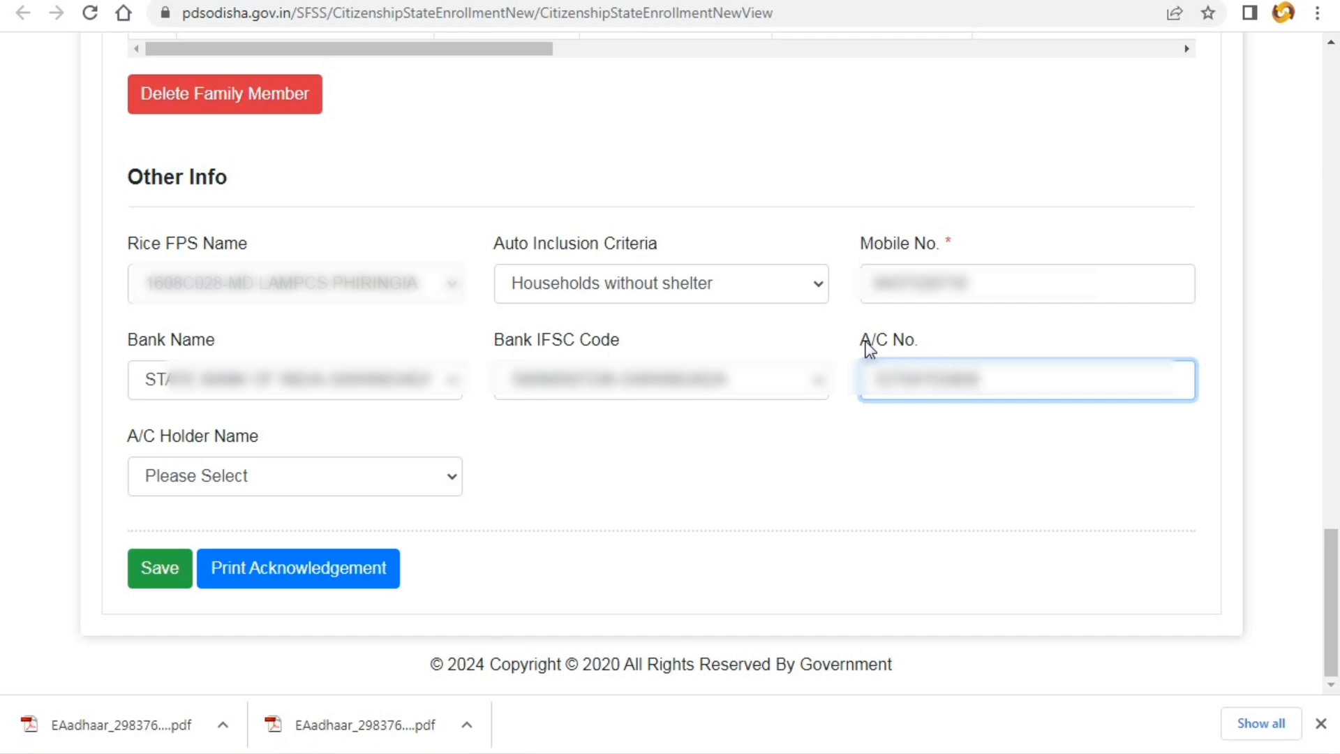
- Pick the account-holding family member as A/C Holder Name and save the beneficiary information
click(882, 469)
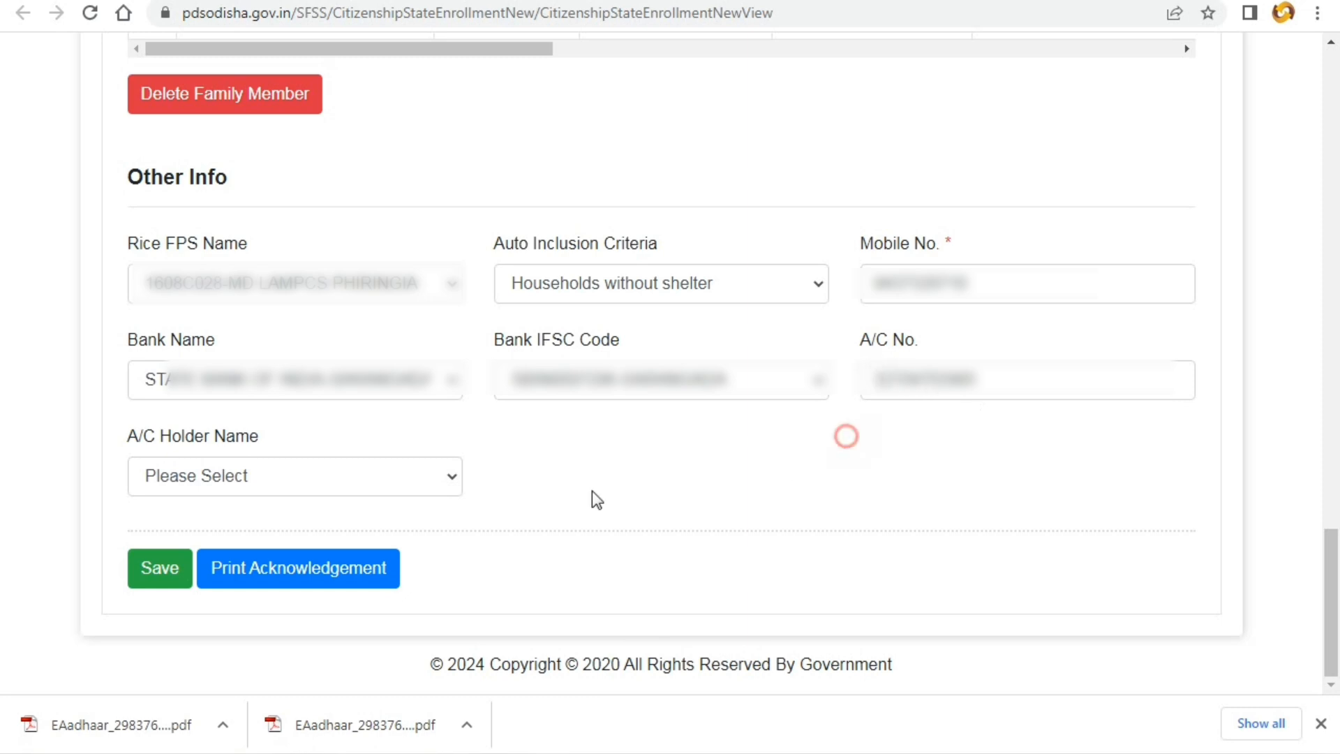
click(354, 483)
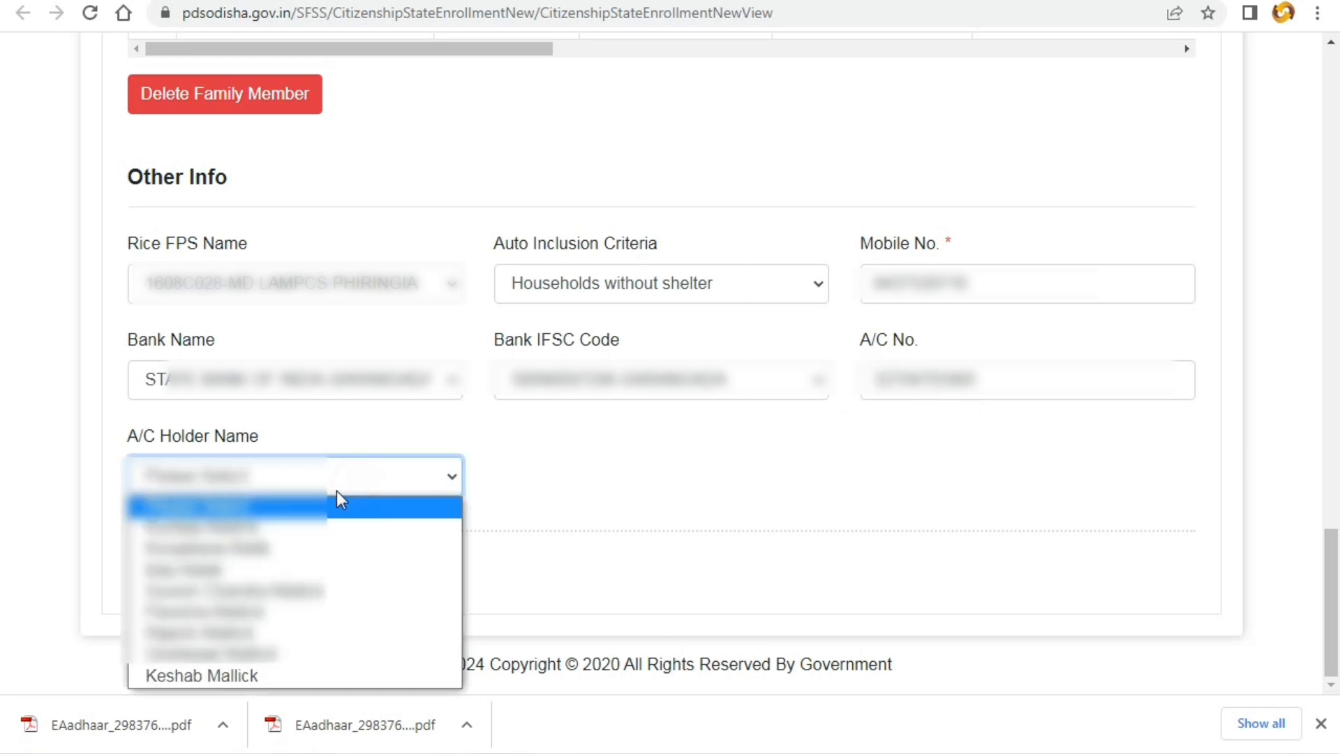
click(324, 532)
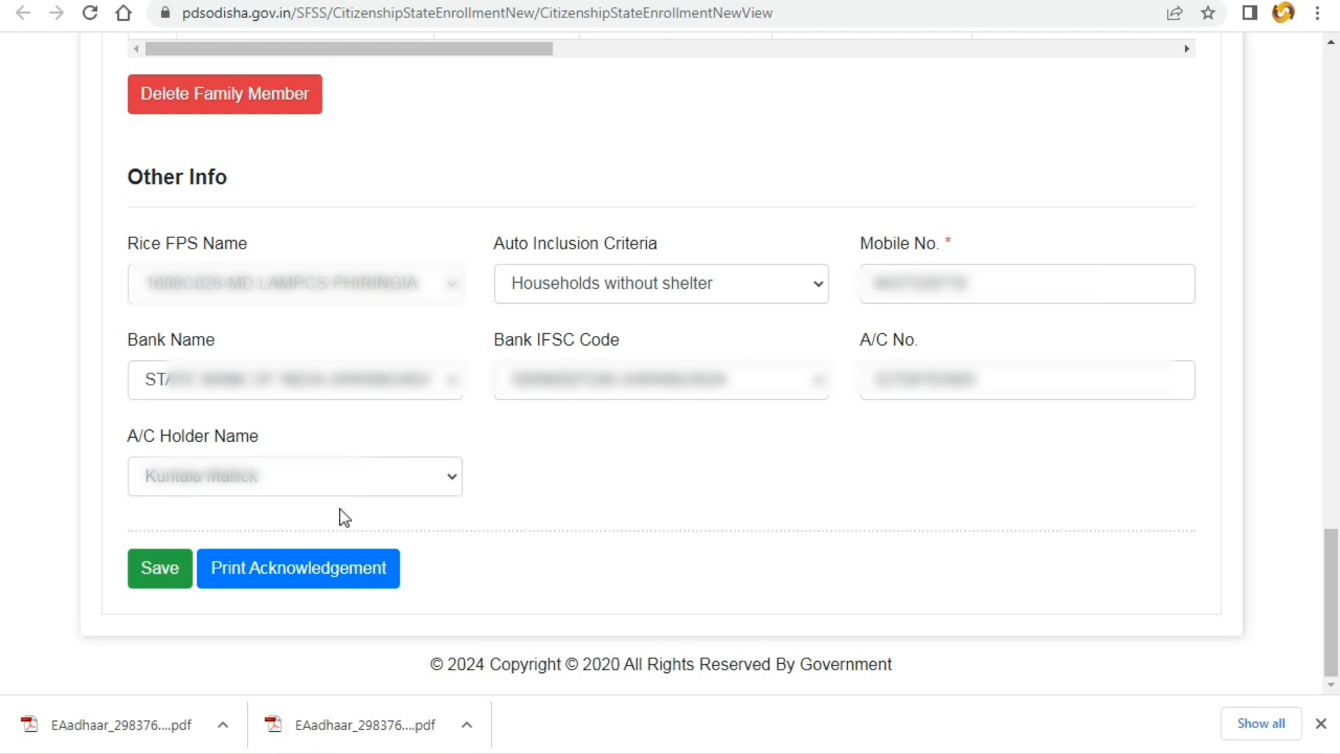
click(148, 571)
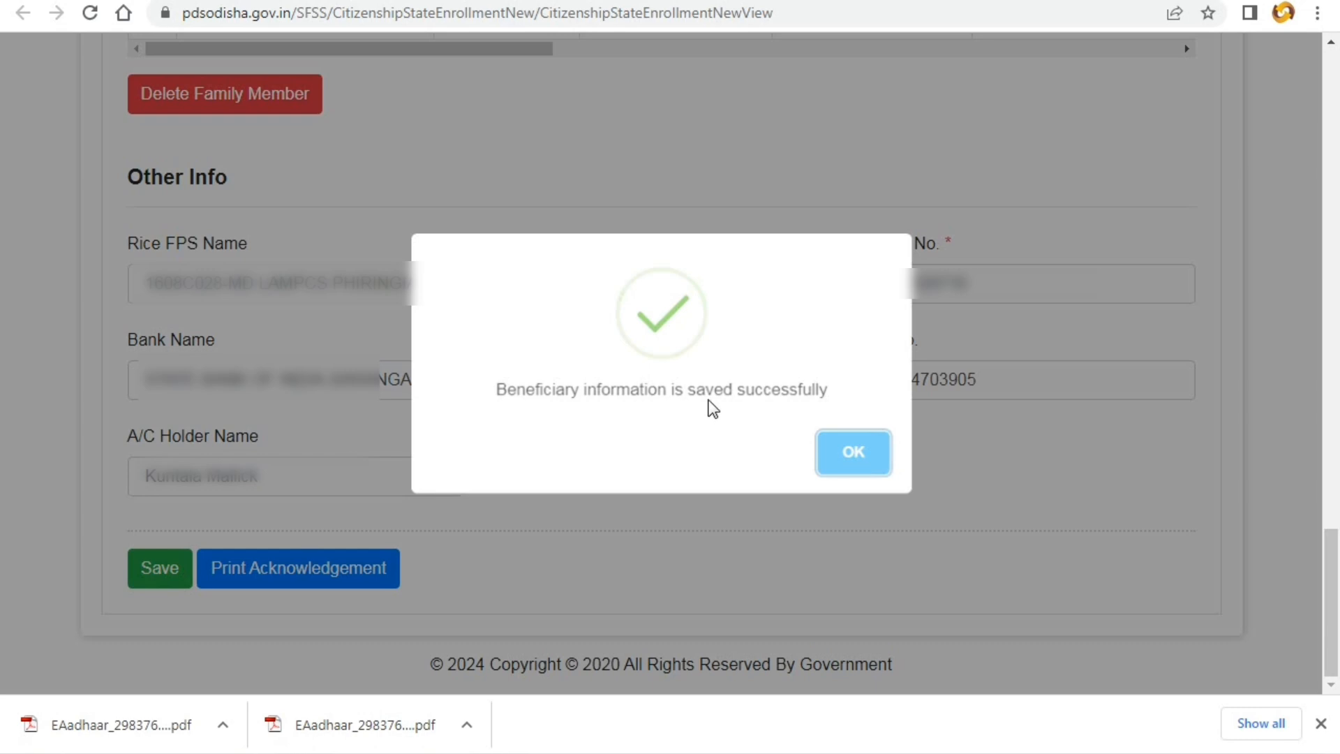
- Print just page 1 of the confirmation page to HP DJ 2130 series using a custom range
right_click(715, 444)
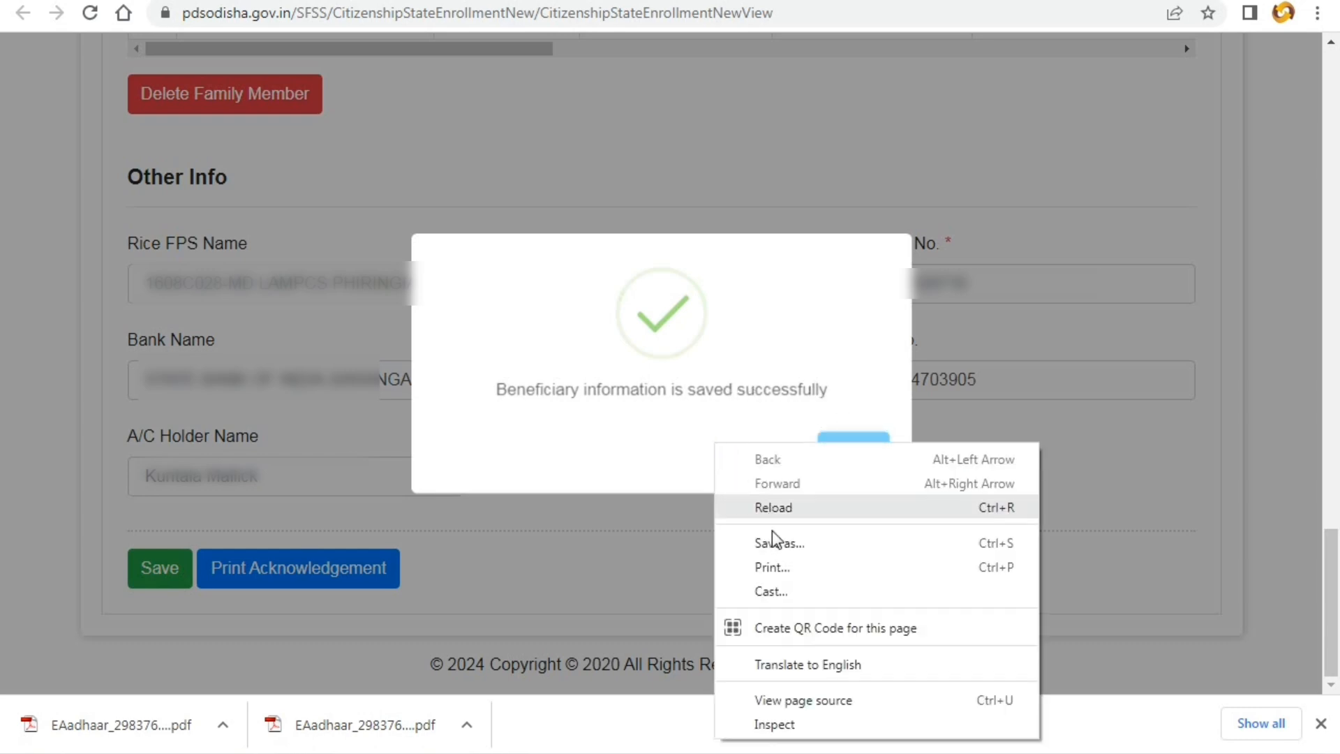
click(772, 567)
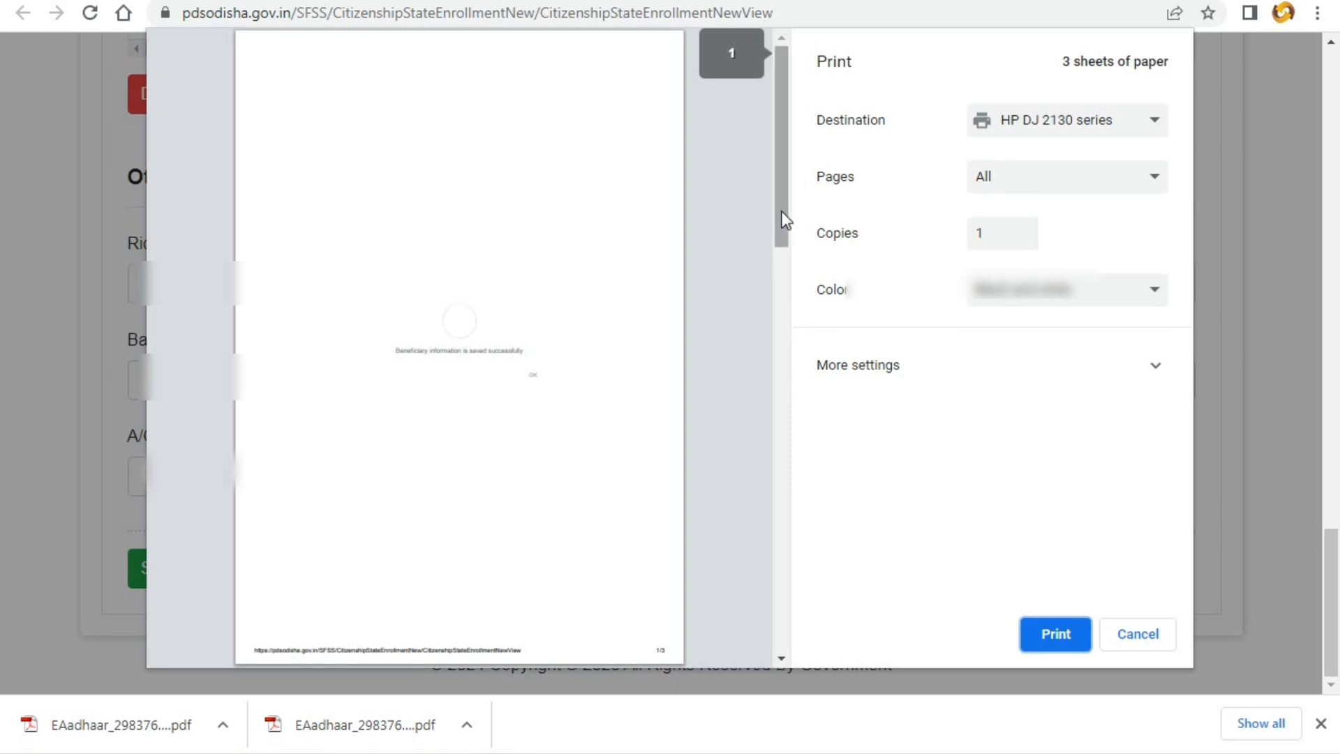
drag(781, 211, 782, 508)
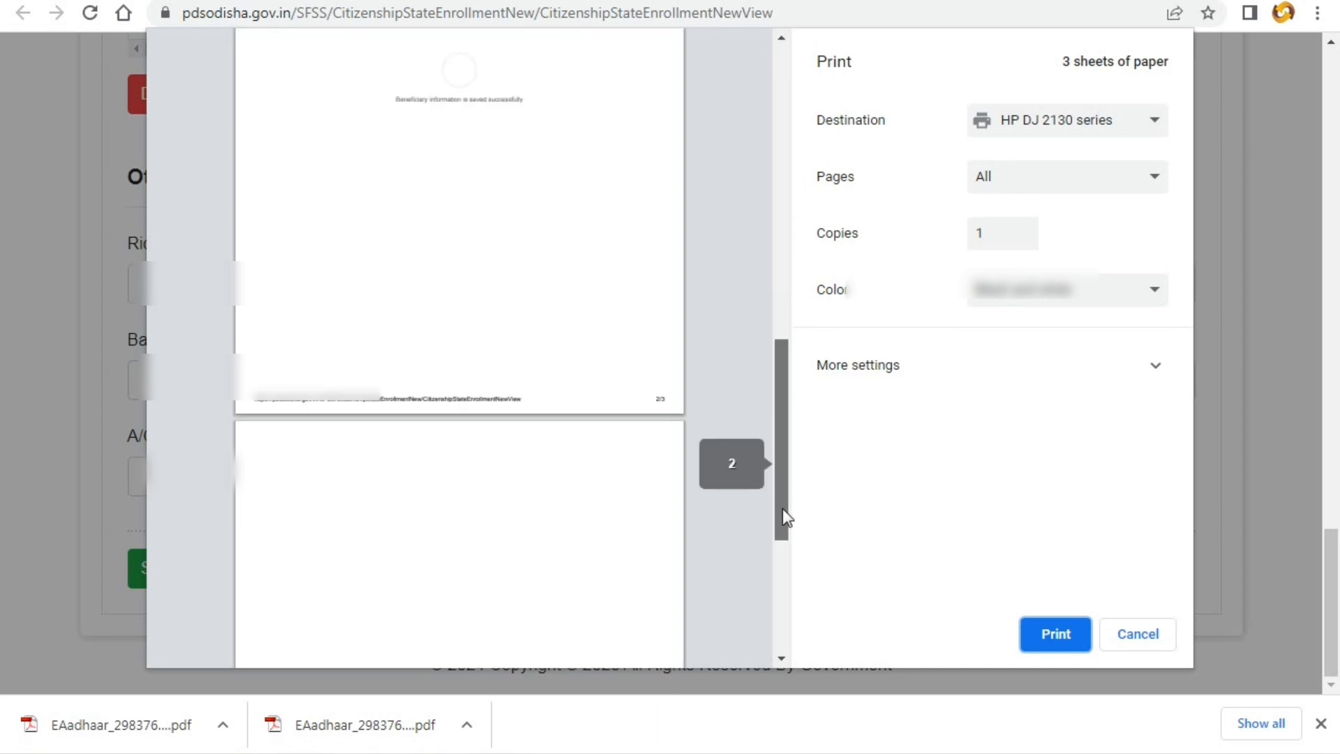
click(789, 181)
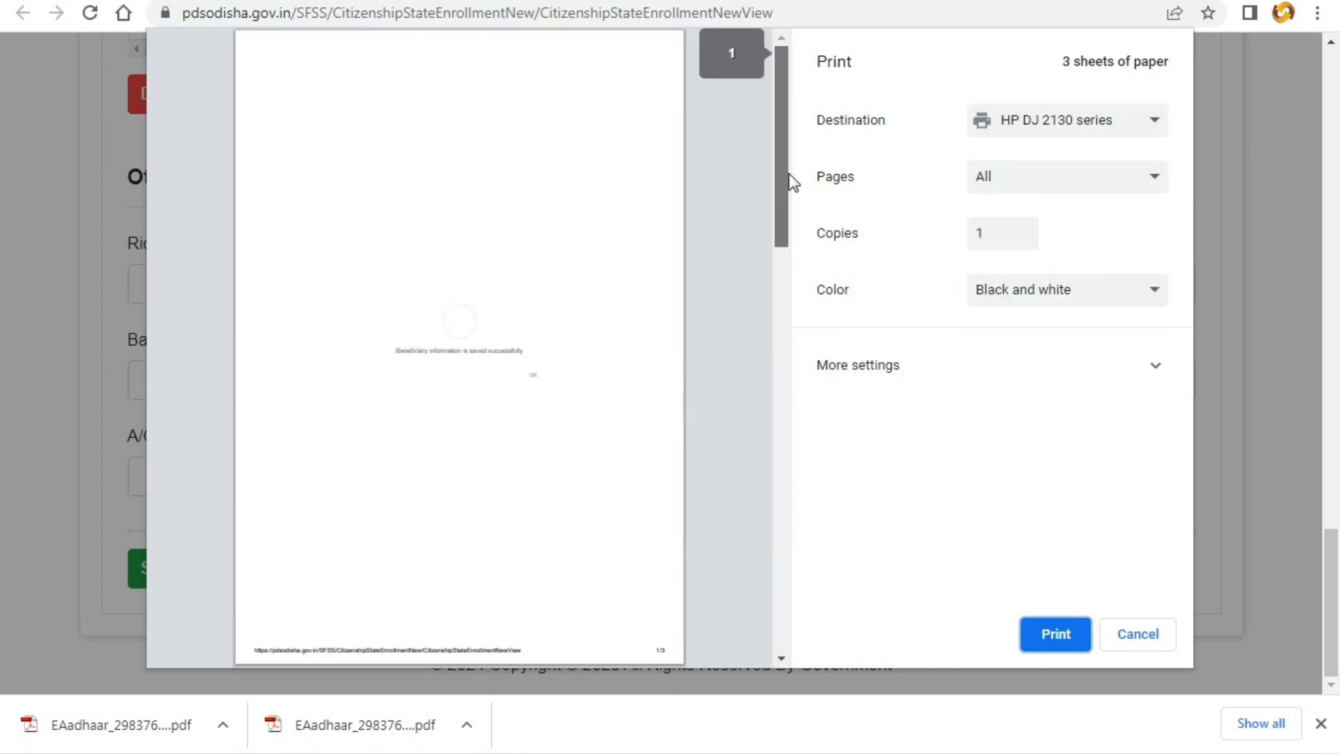
click(1020, 183)
click(1003, 251)
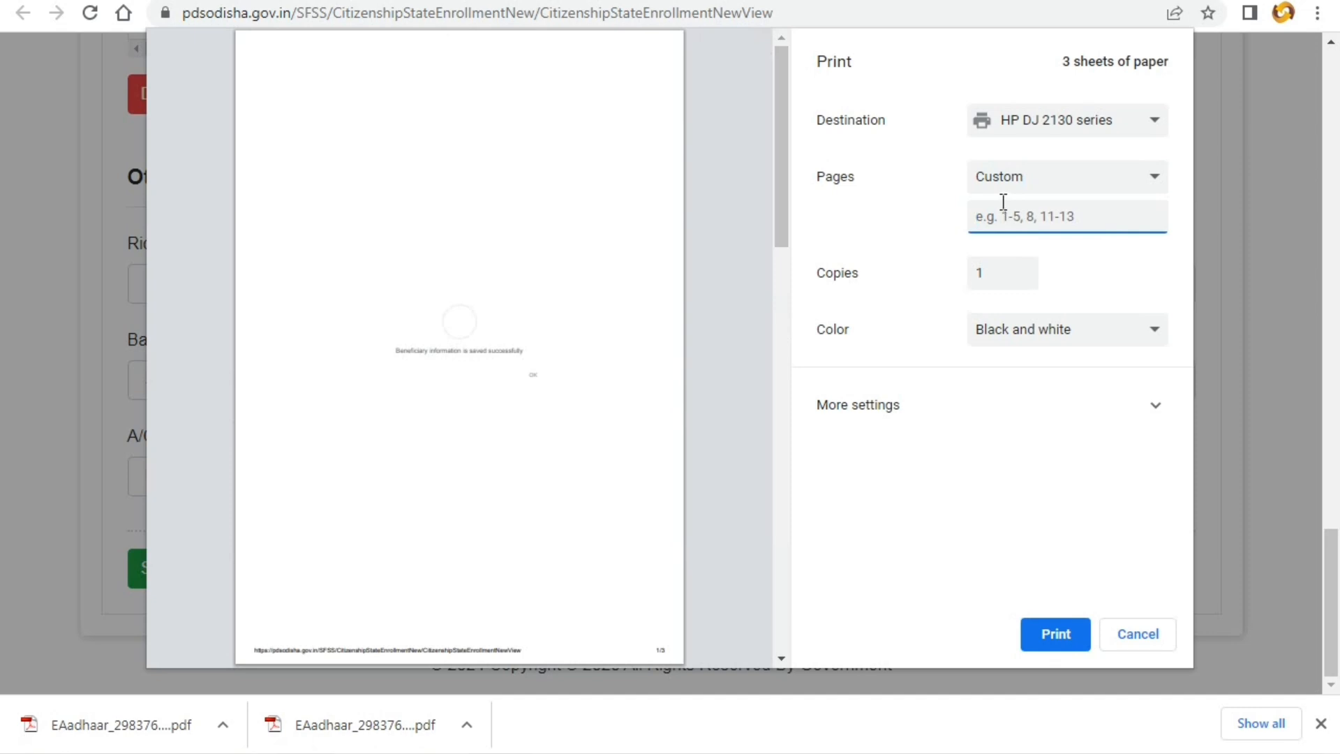
text(1)
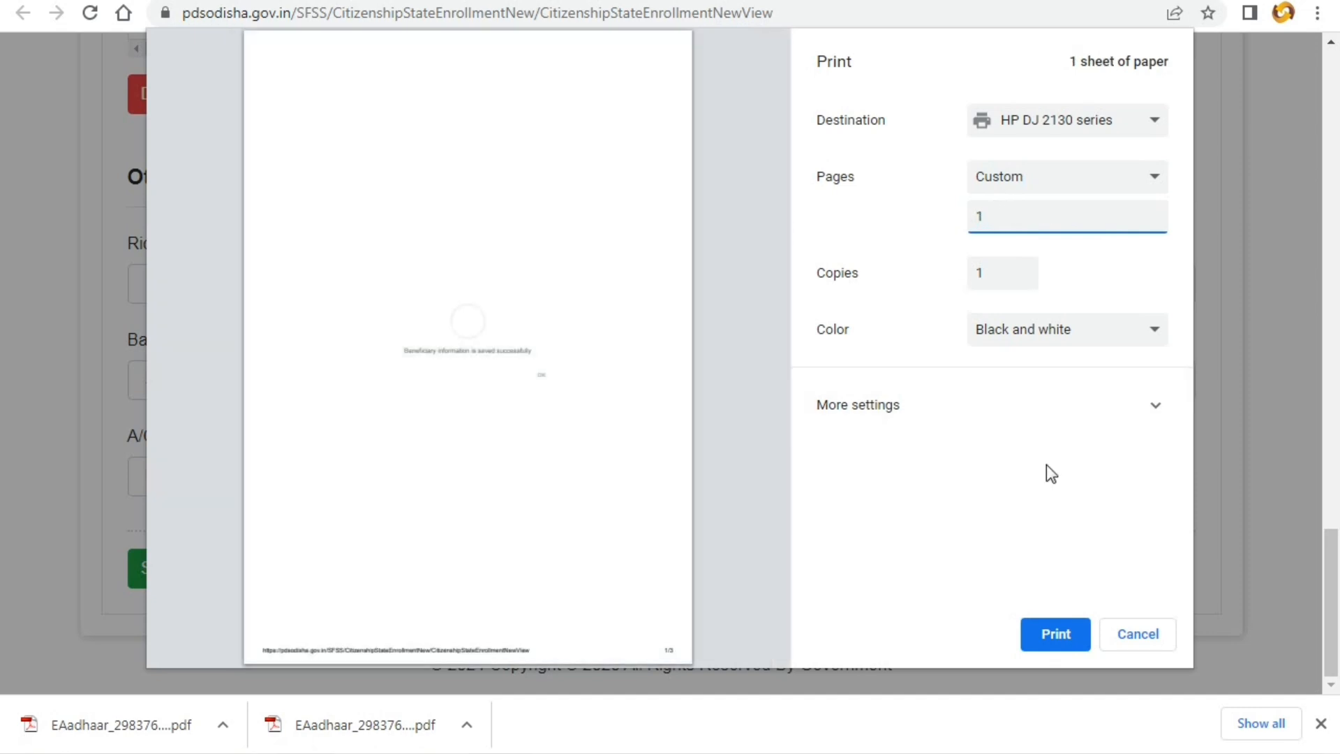
click(1047, 636)
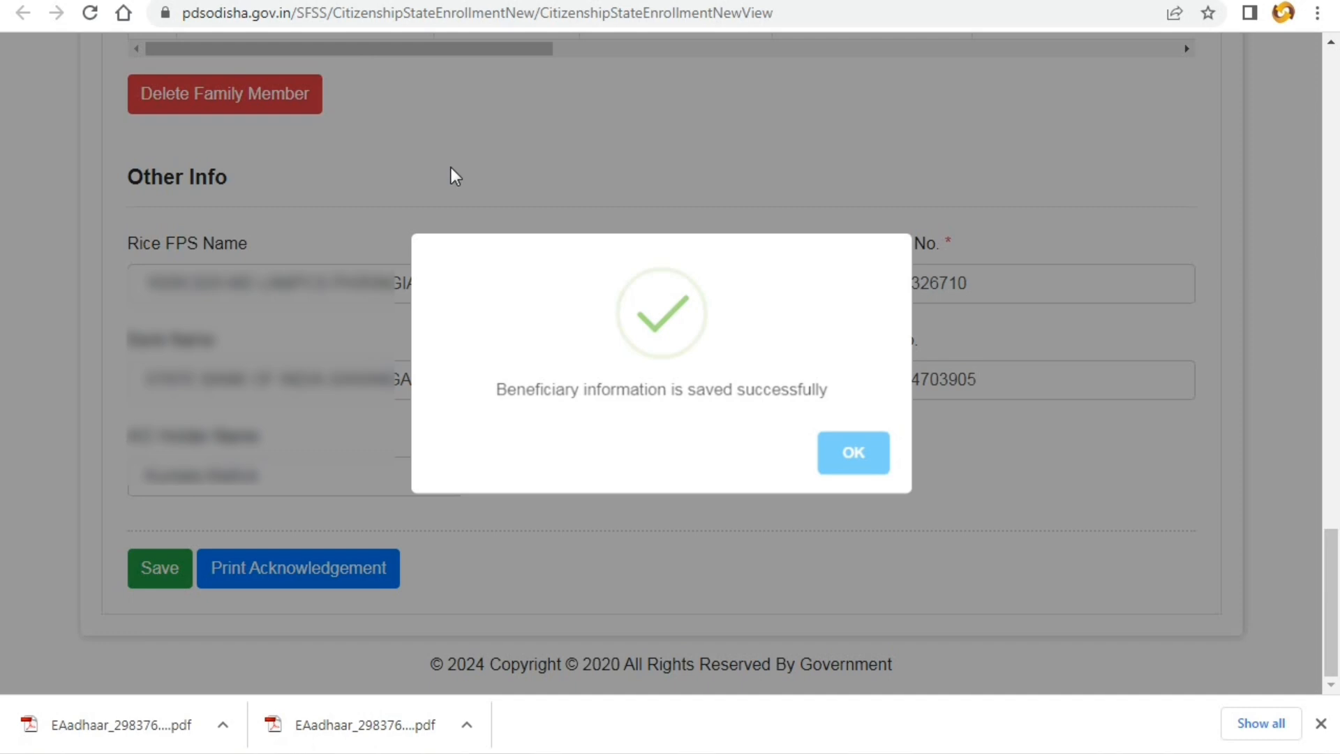
- Close the saved-successfully dialog with OK and open the Print Acknowledgement receipt
click(795, 493)
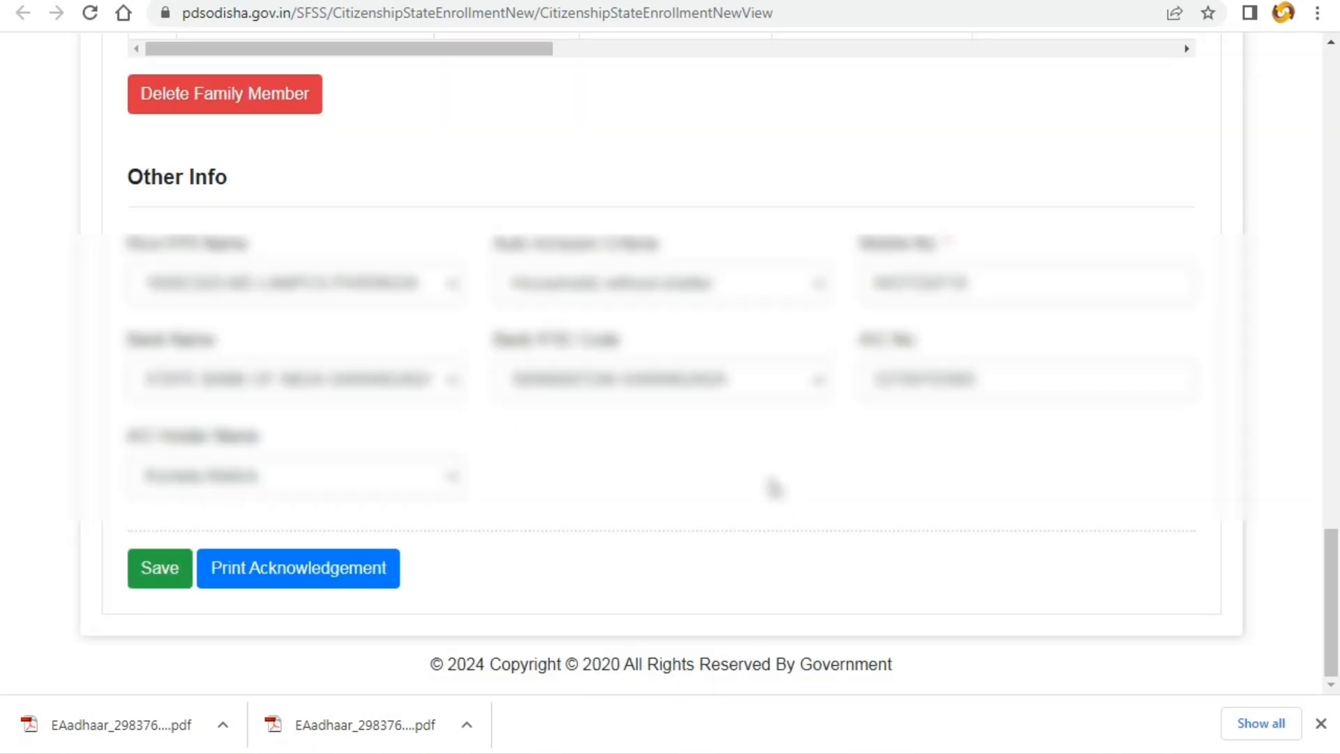
scroll(551, 501, up, 3)
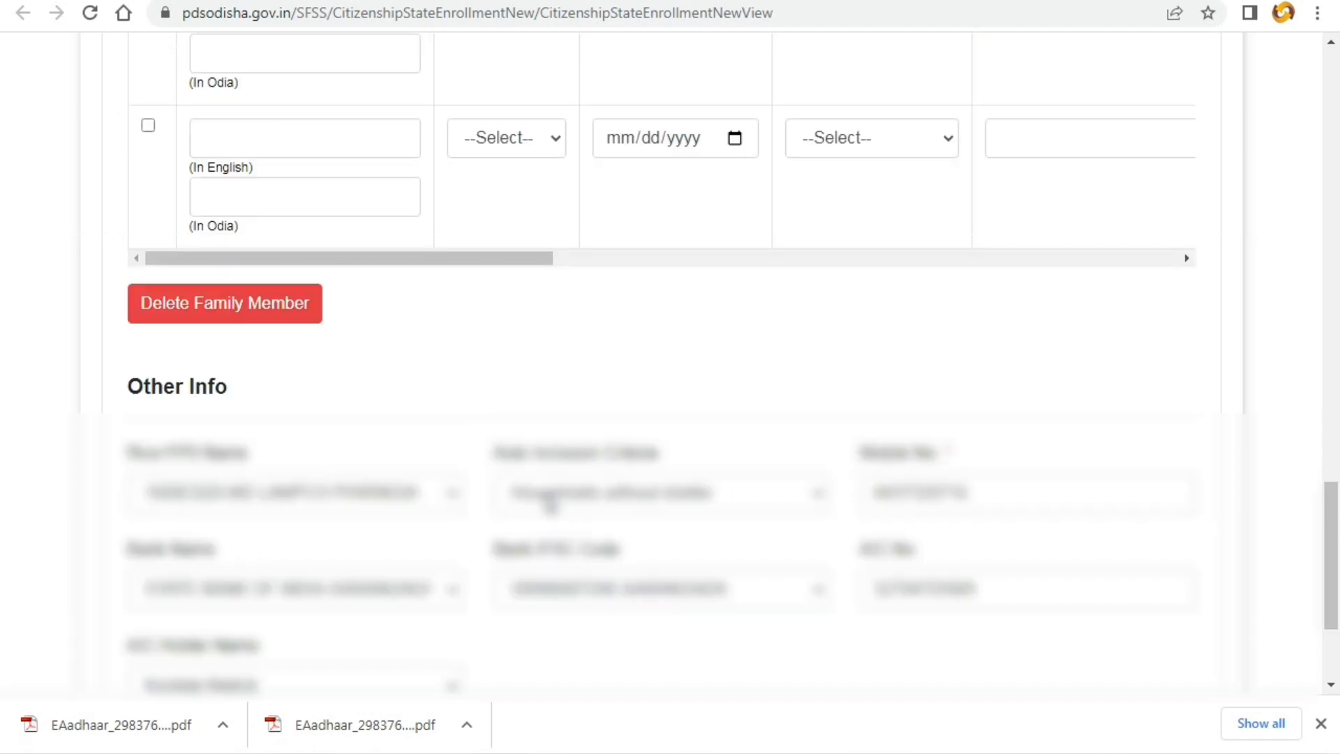
scroll(548, 506, down, 3)
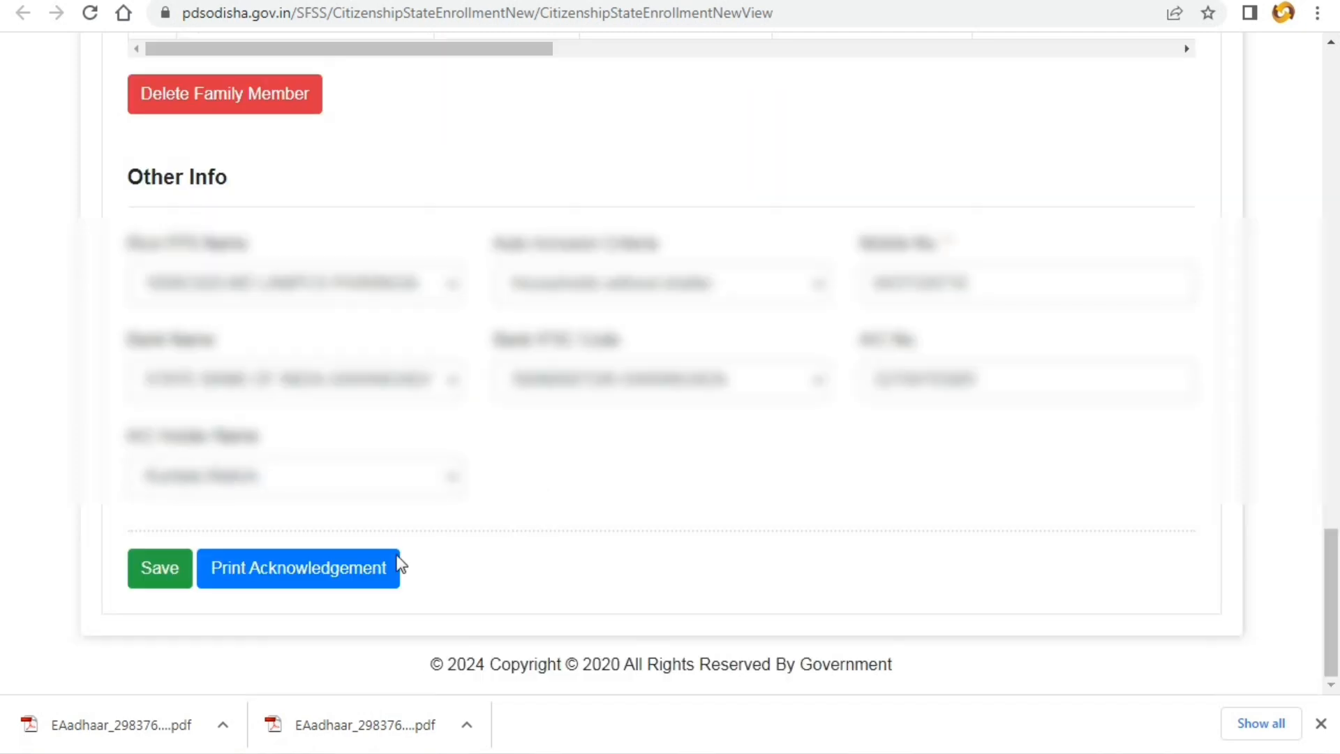
click(300, 583)
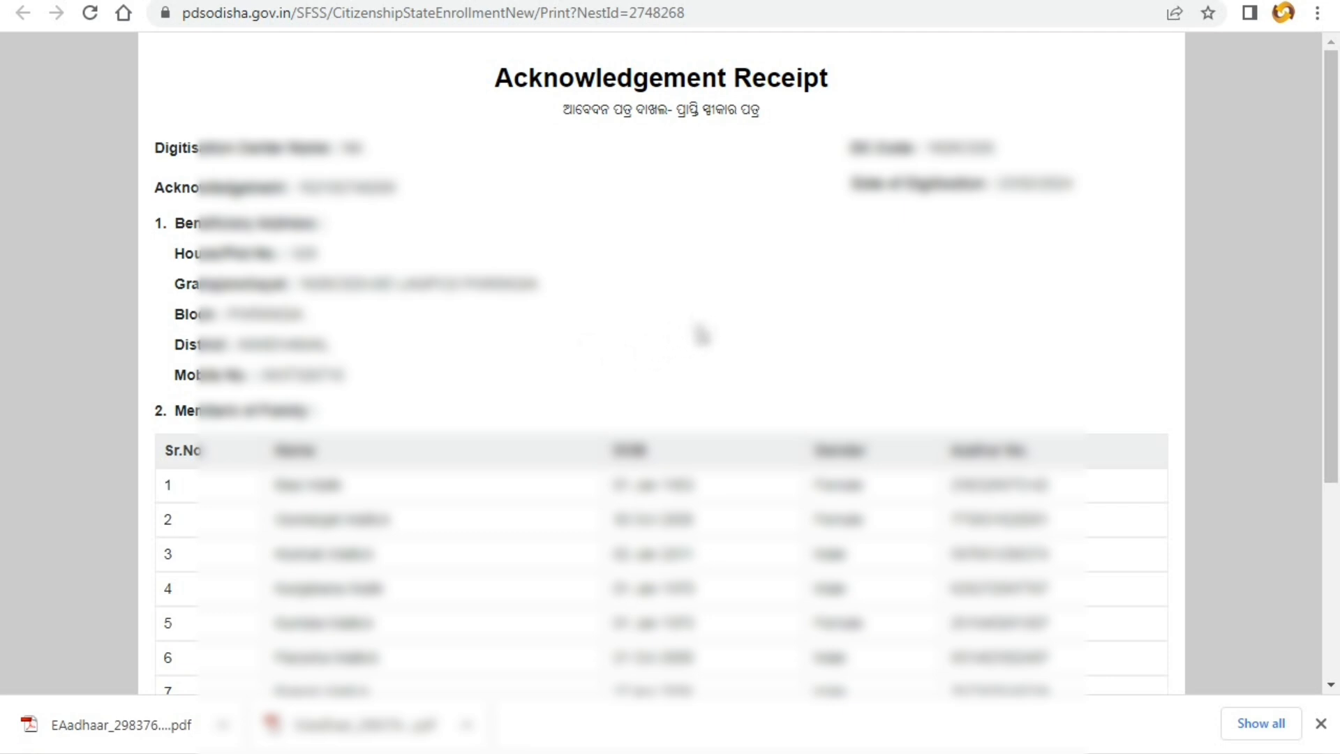
- Scroll through the Acknowledgement Receipt and open Chrome's Print dialog for it
right_click(620, 252)
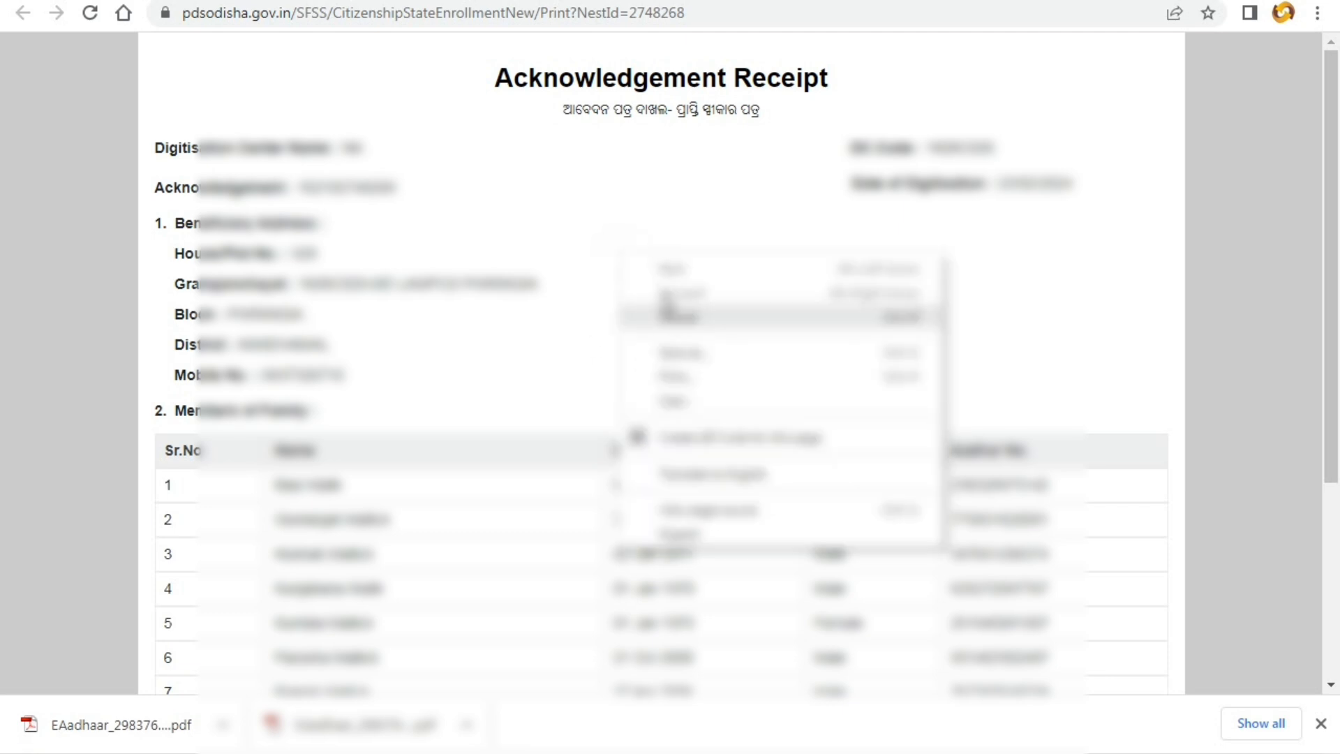
click(621, 220)
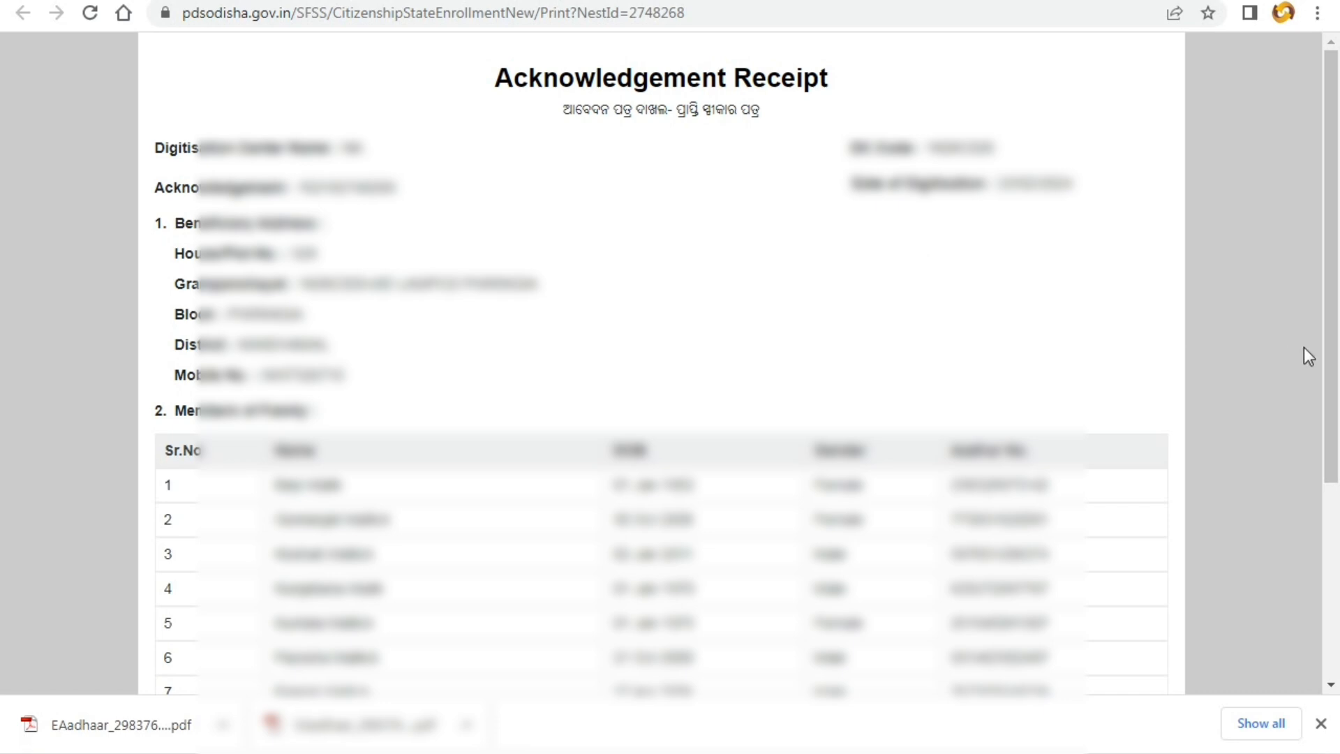
drag(1333, 325, 1338, 548)
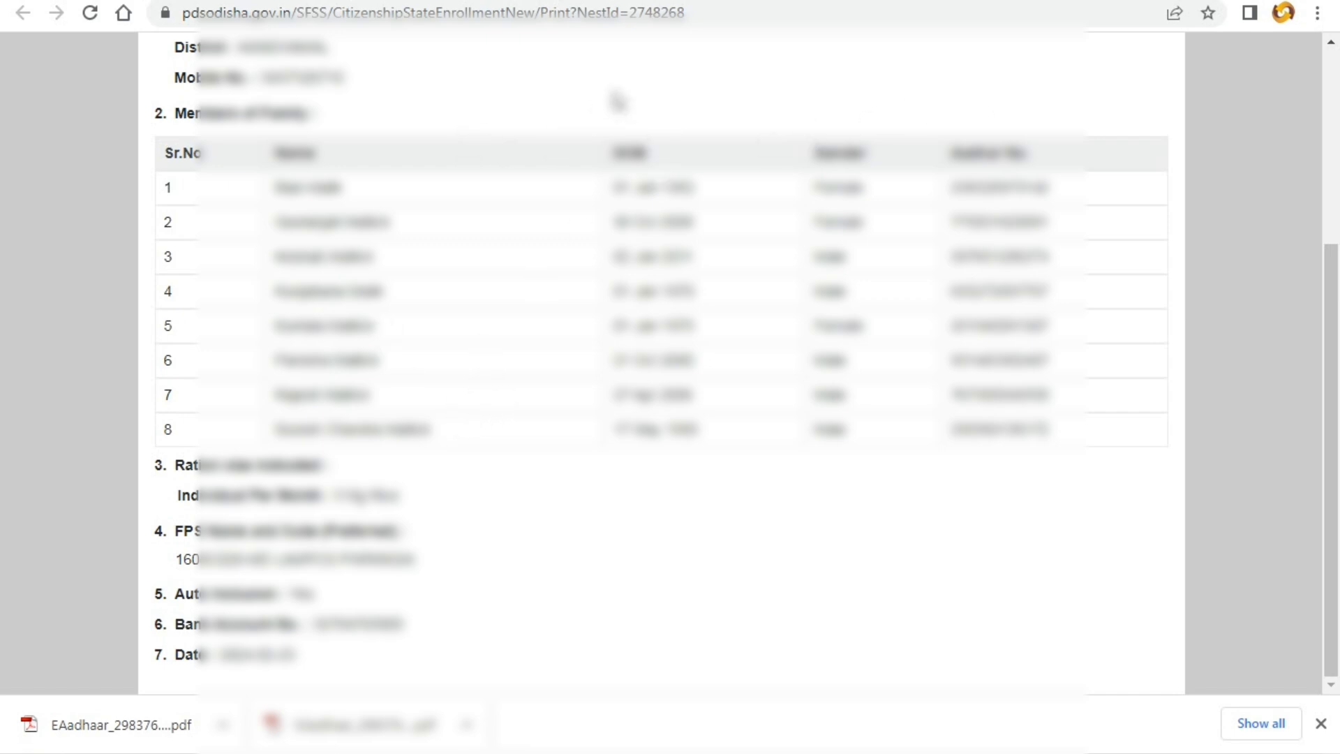
right_click(643, 70)
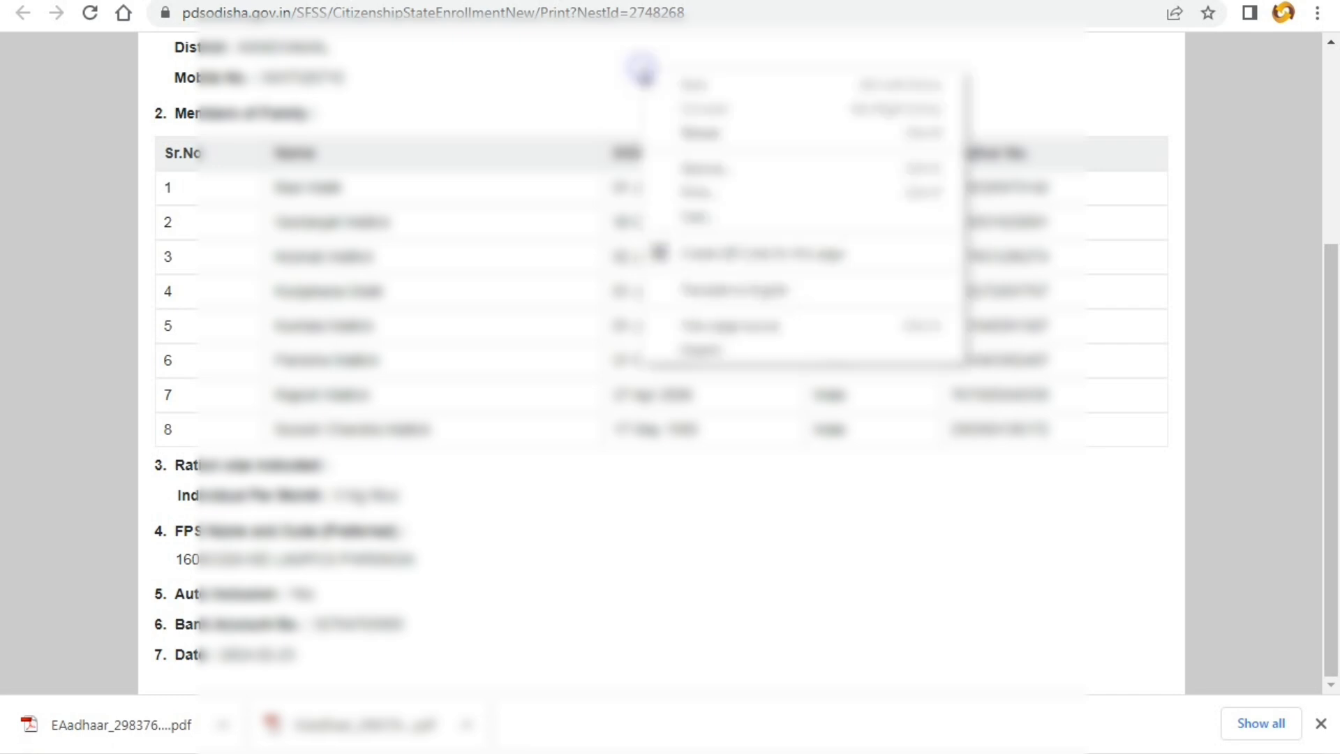
click(710, 193)
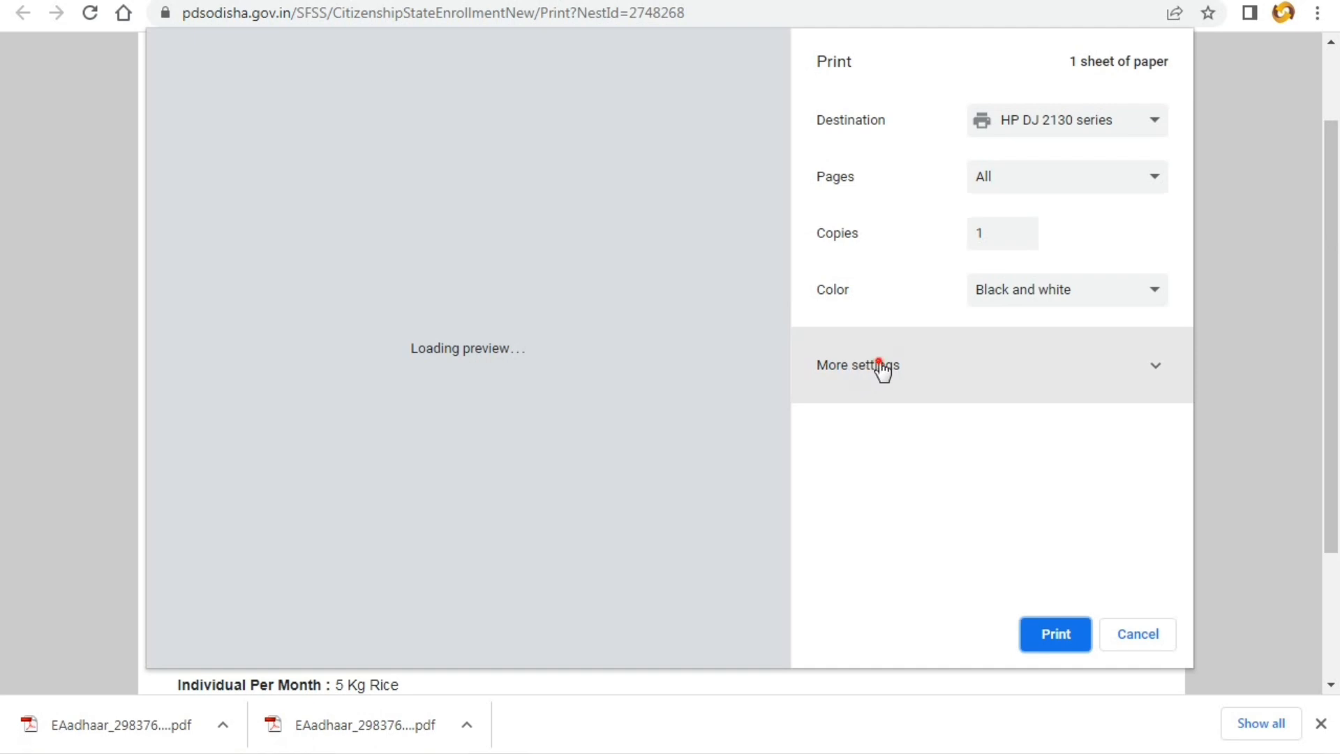
- Print all pages of the Acknowledgement Receipt to HP DJ 2130 series in black and white
click(864, 370)
click(1009, 187)
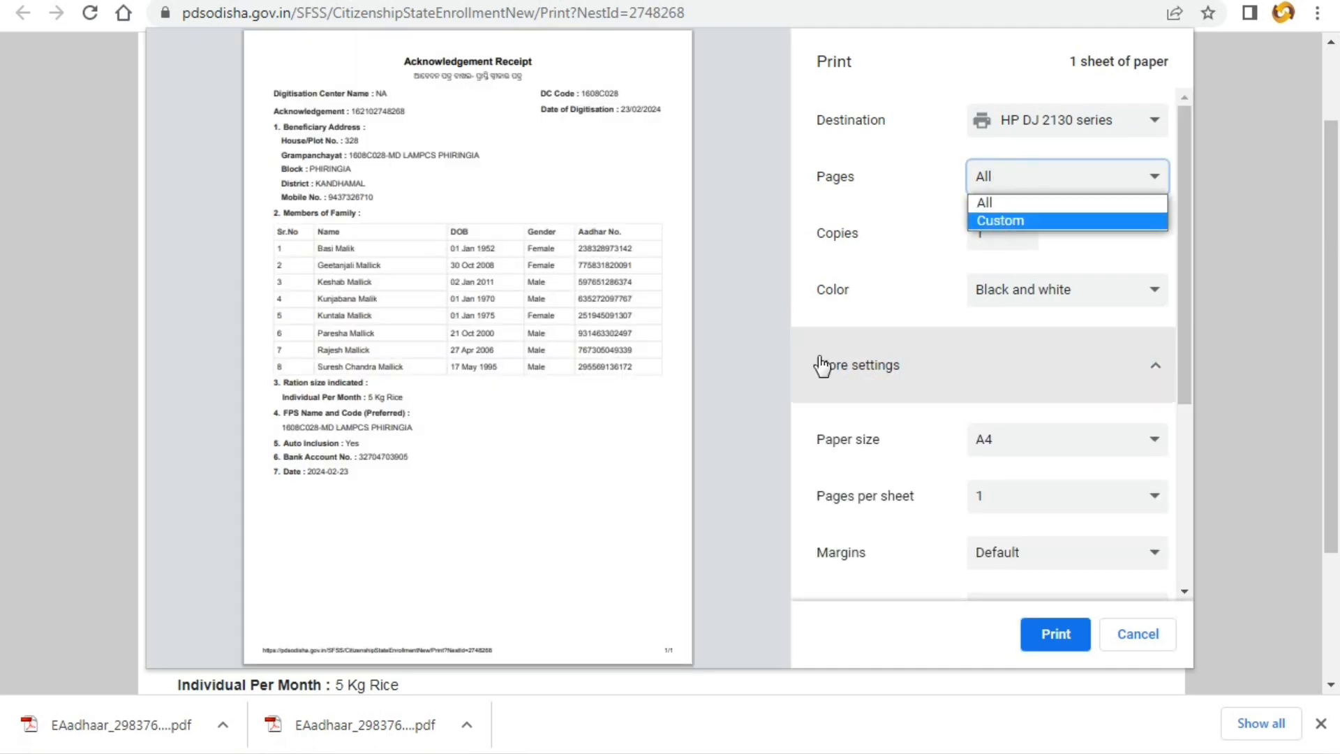
click(753, 364)
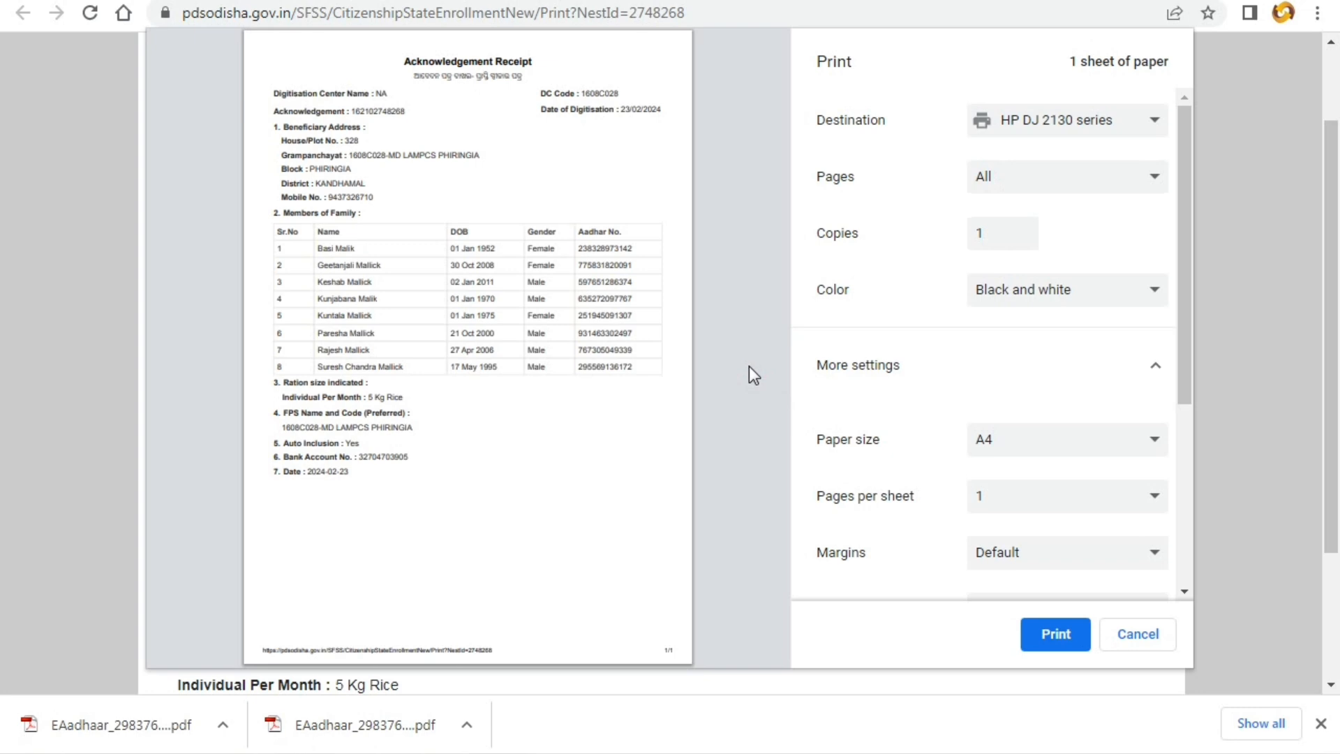
click(1041, 638)
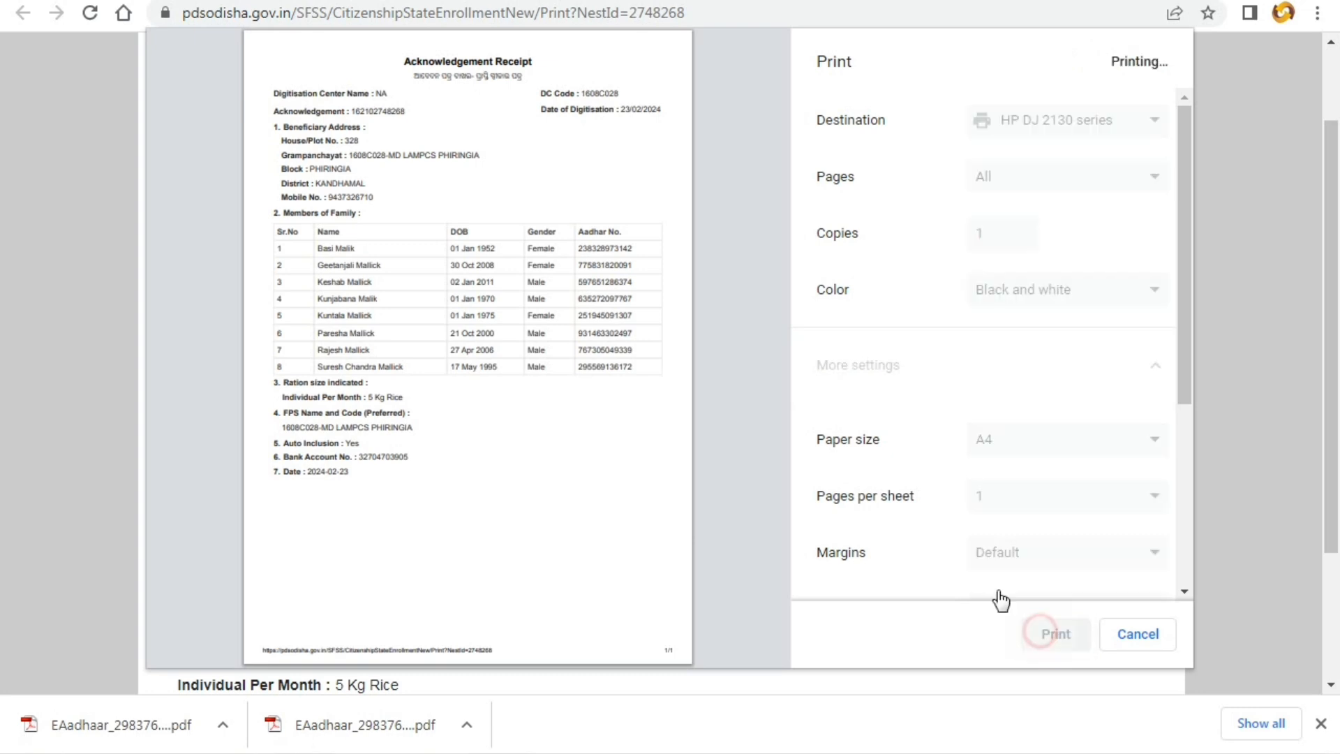